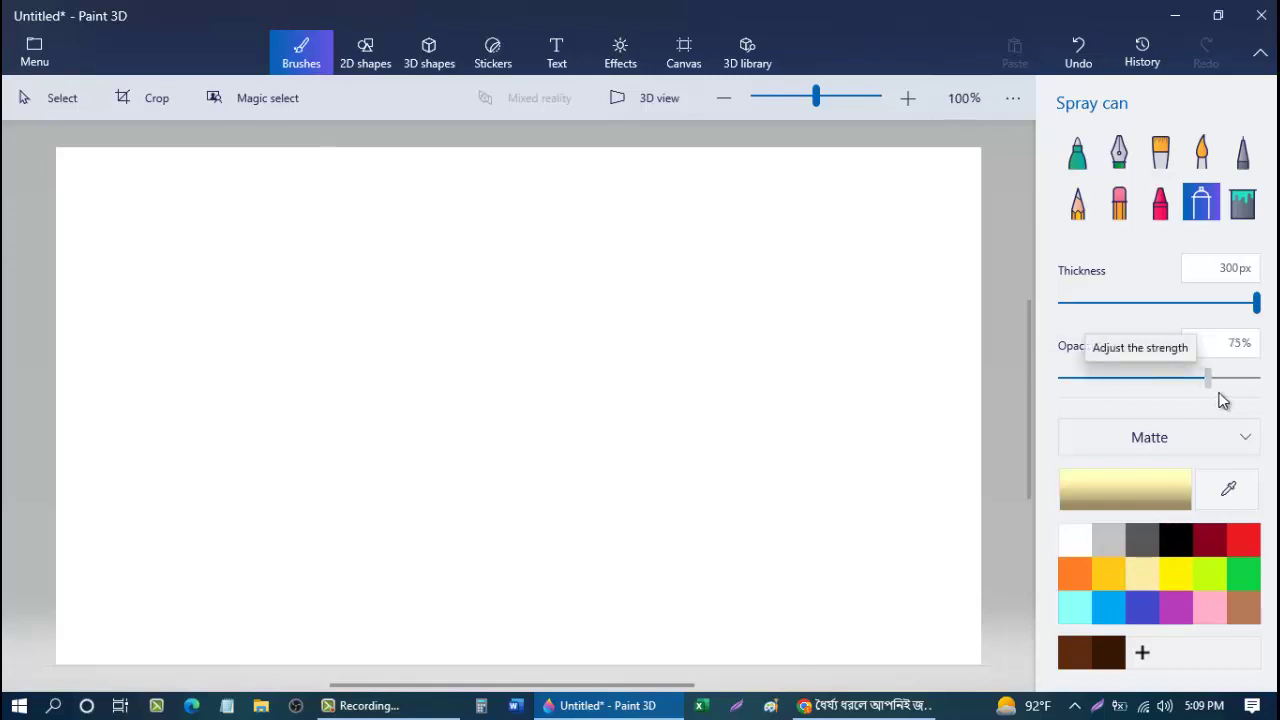
Step: Cover the whole canvas with light yellow using the Spray can at 300 px thickness and 100% opacity
{"action": "mouse_move", "coordinate": [894, 326]}
{"action": "left_mouse_down"}
{"action": "mouse_move", "coordinate": [1014, 271]}
{"action": "mouse_move", "coordinate": [572, 163]}
{"action": "mouse_move", "coordinate": [117, 209]}
{"action": "mouse_move", "coordinate": [357, 271]}
{"action": "mouse_move", "coordinate": [109, 350]}
{"action": "mouse_move", "coordinate": [978, 462]}
{"action": "mouse_move", "coordinate": [759, 305]}
{"action": "left_mouse_up"}
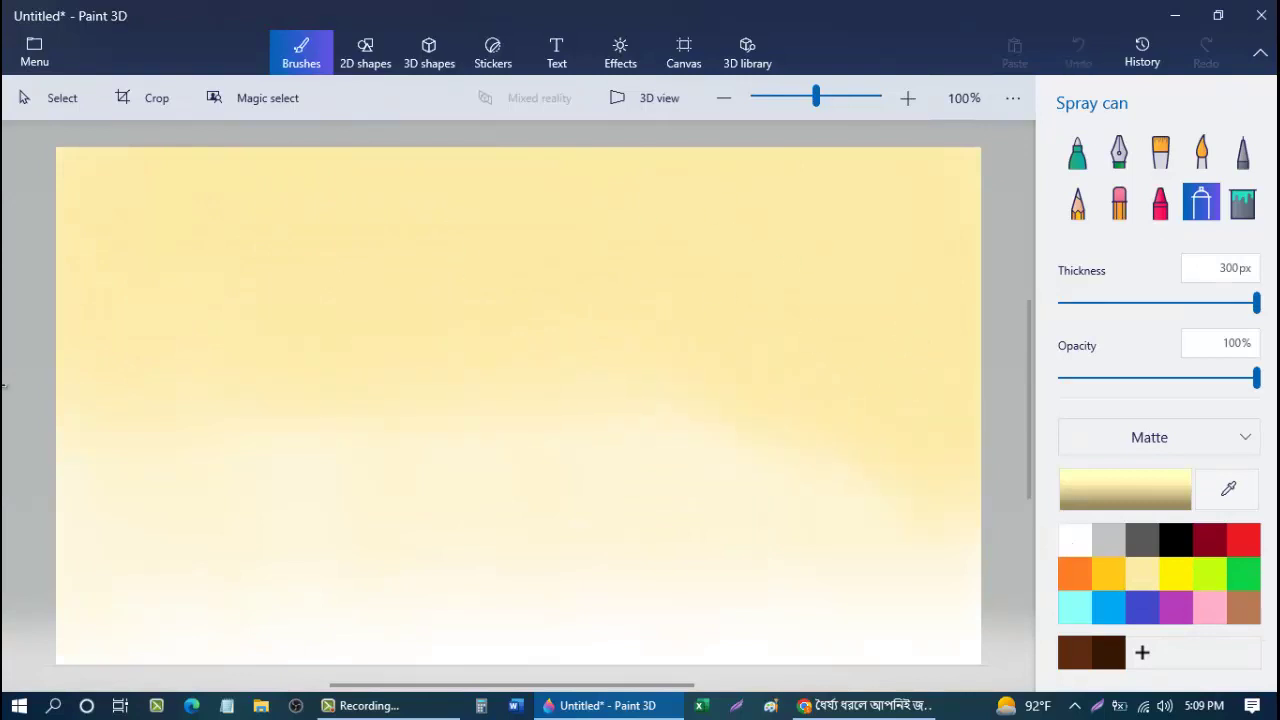
{"action": "left_click_drag", "start_coordinate": [250, 500], "coordinate": [224, 527]}
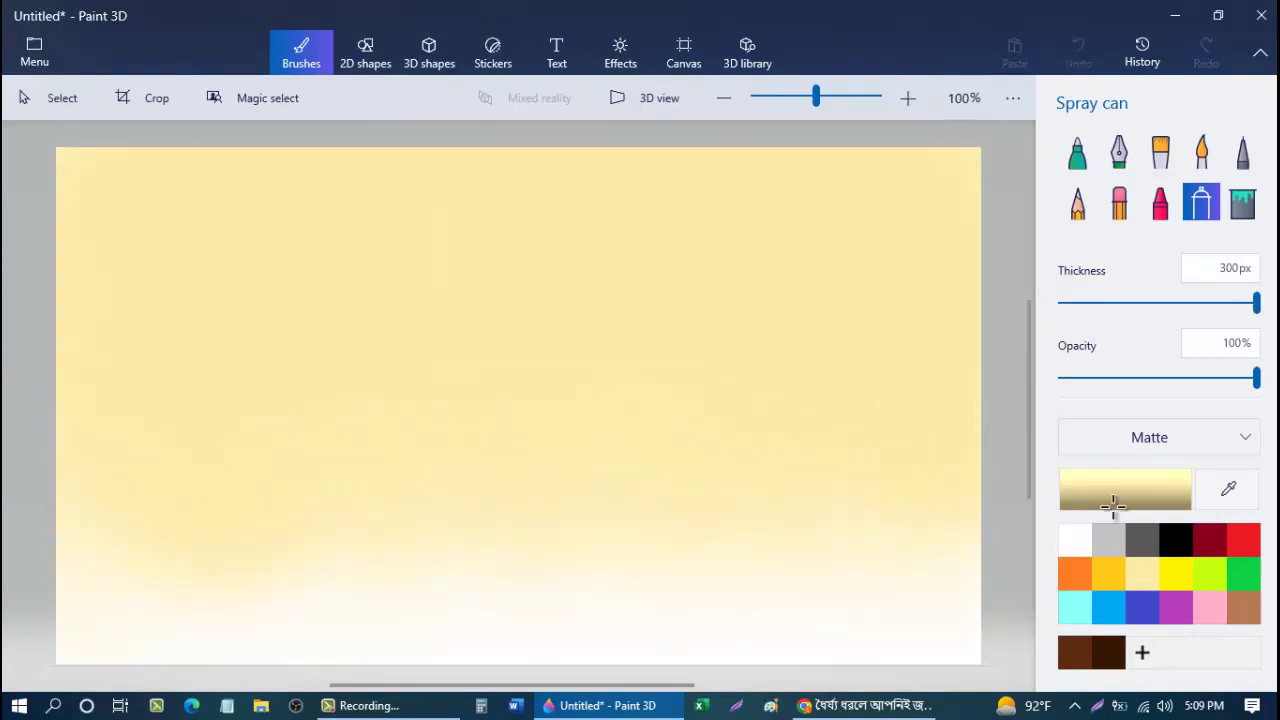
{"action": "mouse_move", "coordinate": [1113, 505]}
{"action": "left_mouse_down"}
{"action": "mouse_move", "coordinate": [940, 605]}
{"action": "mouse_move", "coordinate": [931, 651]}
{"action": "mouse_move", "coordinate": [632, 562]}
{"action": "left_mouse_up"}
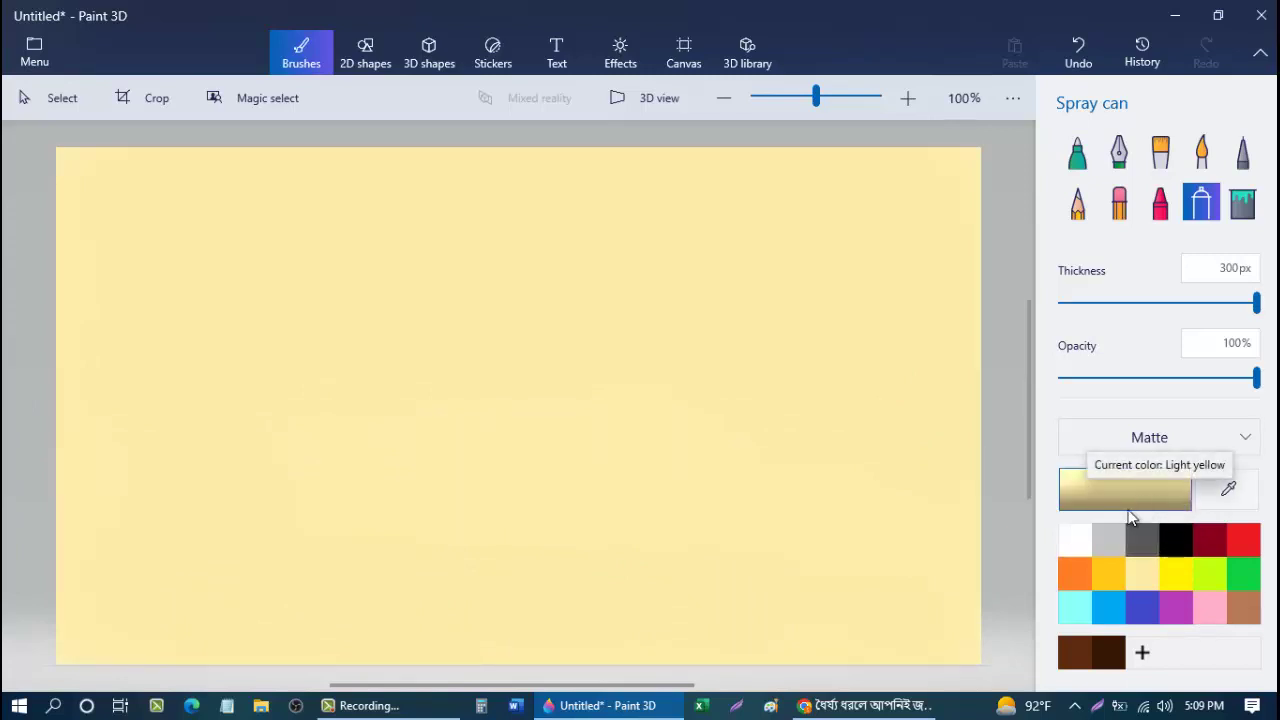
Step: Spray a soft white glow diagonally across the middle of the yellow background at 36% opacity
{"action": "left_click", "coordinate": [1075, 540]}
{"action": "left_click", "coordinate": [1131, 378]}
{"action": "mouse_move", "coordinate": [560, 463]}
{"action": "left_mouse_down"}
{"action": "mouse_move", "coordinate": [149, 434]}
{"action": "mouse_move", "coordinate": [1080, 123]}
{"action": "mouse_move", "coordinate": [883, 521]}
{"action": "mouse_move", "coordinate": [837, 447]}
{"action": "left_mouse_up"}
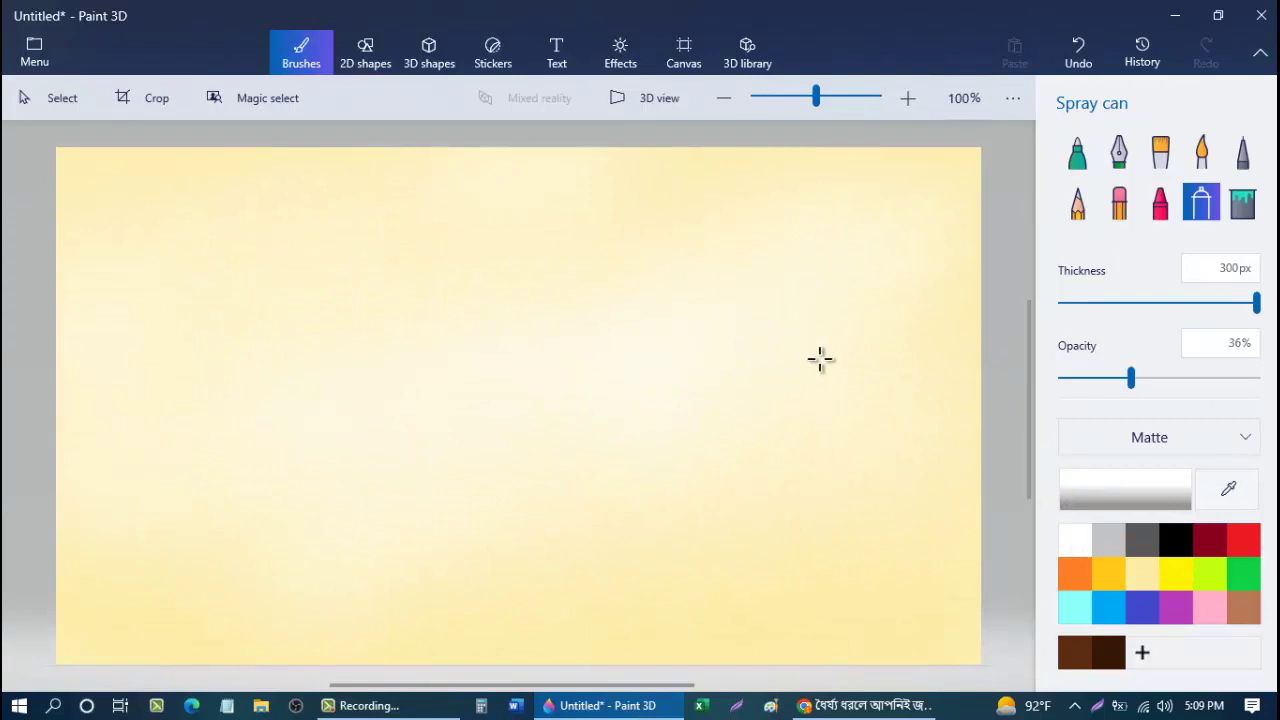
Step: Mix the darker yellow ecd472 and spray it at 25% opacity over the upper left and top centre of the sky
{"action": "left_click", "coordinate": [1136, 572]}
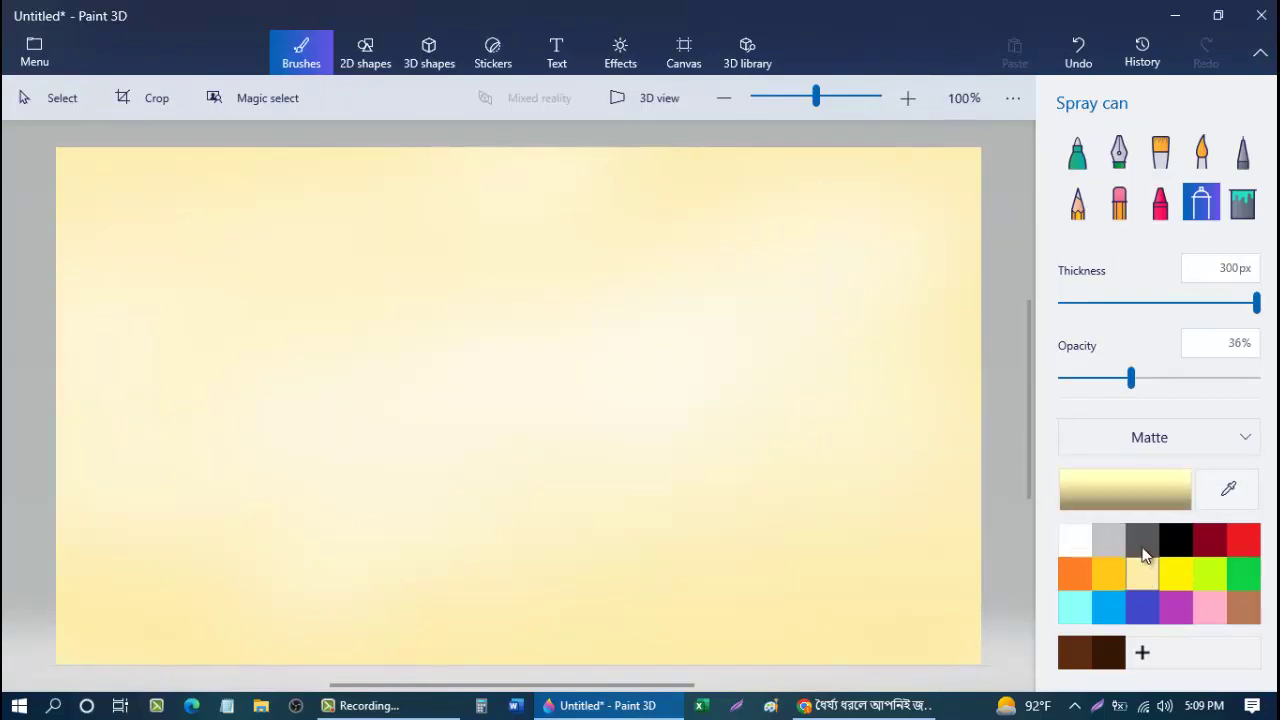
{"action": "left_click", "coordinate": [1134, 507]}
{"action": "left_click", "coordinate": [592, 218]}
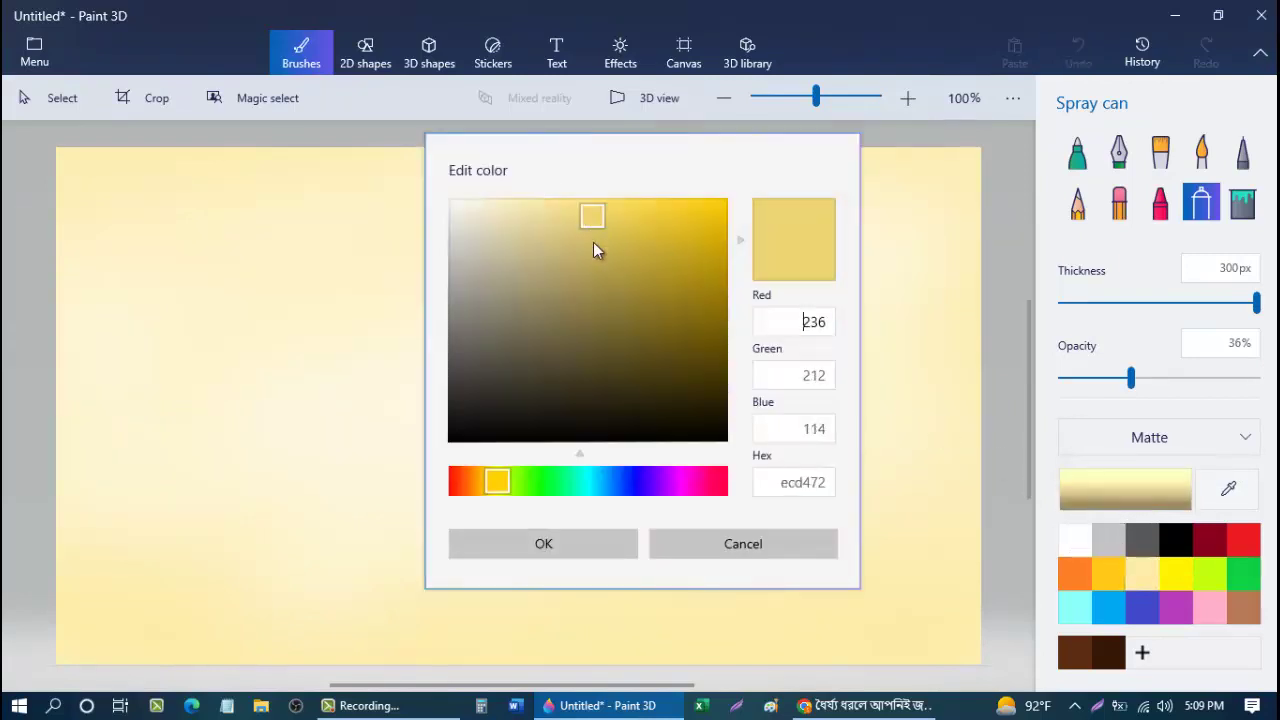
{"action": "left_click", "coordinate": [591, 545]}
{"action": "left_click_drag", "start_coordinate": [1125, 381], "coordinate": [1108, 378]}
{"action": "mouse_move", "coordinate": [526, 180]}
{"action": "left_mouse_down"}
{"action": "mouse_move", "coordinate": [11, 309]}
{"action": "mouse_move", "coordinate": [259, 197]}
{"action": "left_mouse_up"}
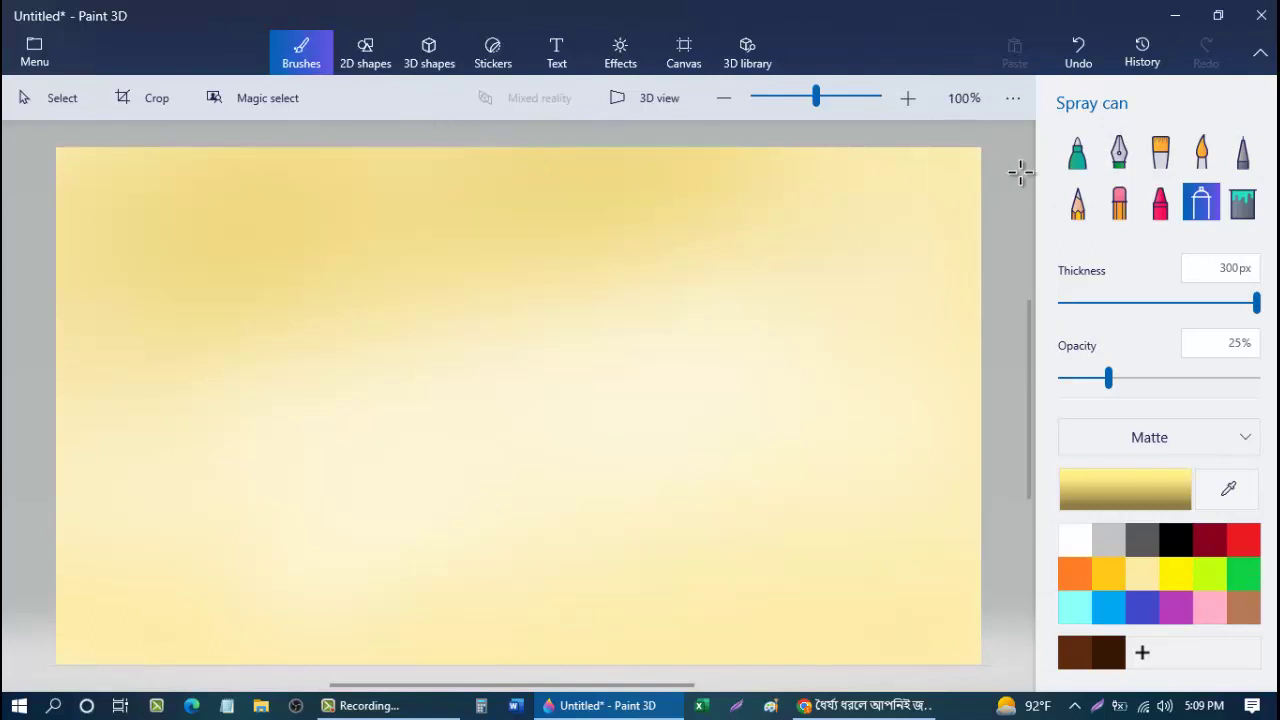
Step: Draw a wavy black ground line across the full width near the canvas's lower edge with the 5 px Marker
{"action": "left_click", "coordinate": [1077, 152]}
{"action": "left_click", "coordinate": [1189, 527]}
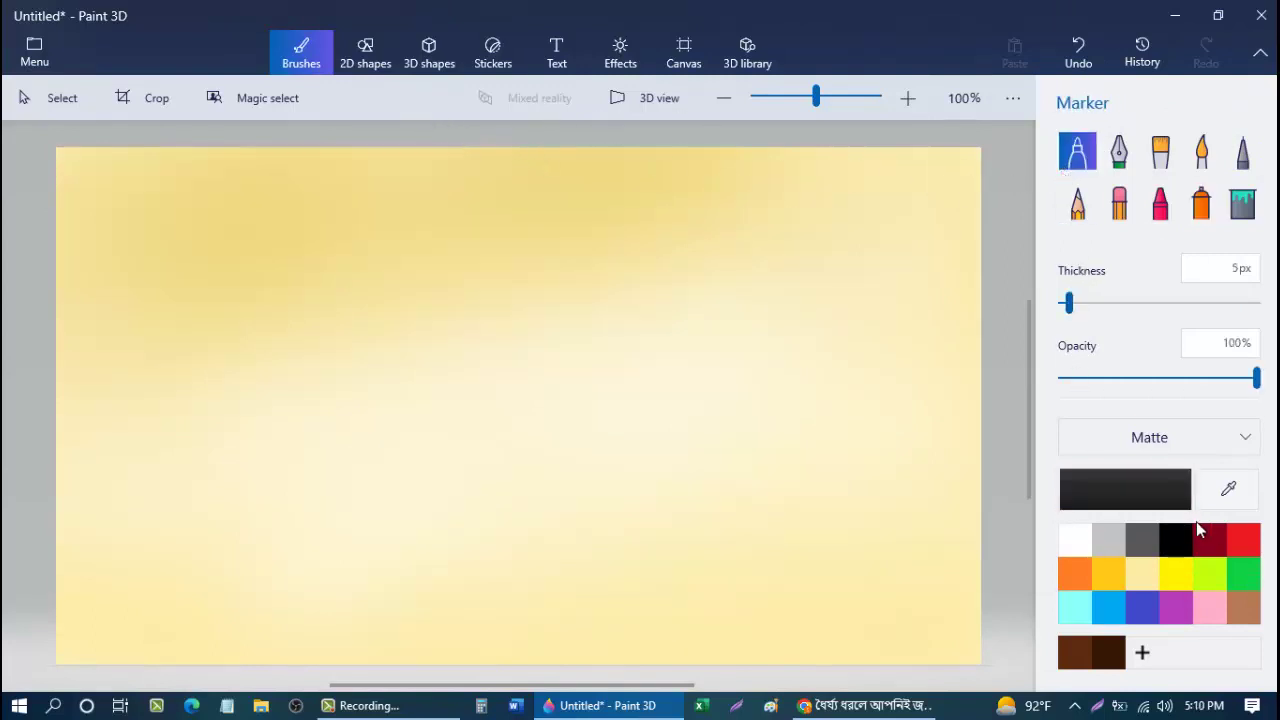
{"action": "mouse_move", "coordinate": [53, 658]}
{"action": "left_mouse_down"}
{"action": "mouse_move", "coordinate": [135, 641]}
{"action": "mouse_move", "coordinate": [279, 661]}
{"action": "mouse_move", "coordinate": [505, 643]}
{"action": "mouse_move", "coordinate": [691, 659]}
{"action": "mouse_move", "coordinate": [997, 643]}
{"action": "left_mouse_up"}
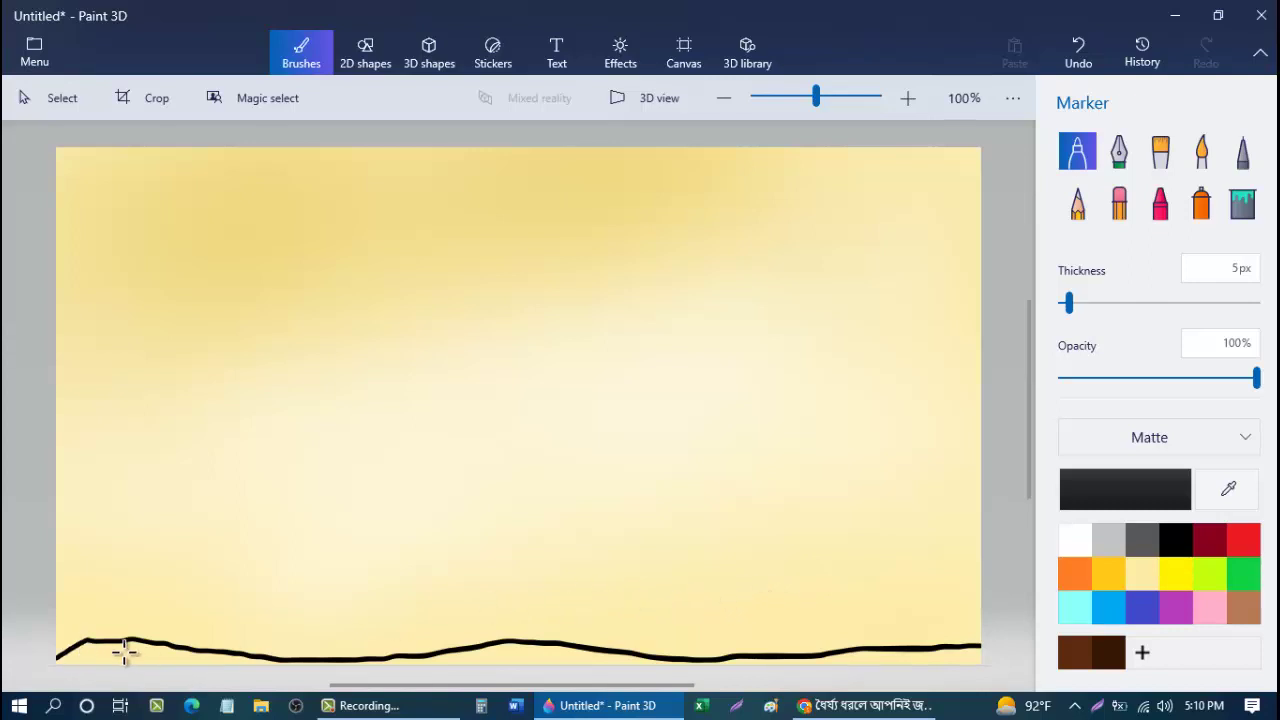
Step: Fill the area beneath the wavy ground line with solid black and raise its right end slightly
{"action": "mouse_move", "coordinate": [125, 652]}
{"action": "left_mouse_down"}
{"action": "mouse_move", "coordinate": [44, 657]}
{"action": "mouse_move", "coordinate": [106, 641]}
{"action": "mouse_move", "coordinate": [69, 646]}
{"action": "mouse_move", "coordinate": [181, 655]}
{"action": "mouse_move", "coordinate": [86, 666]}
{"action": "mouse_move", "coordinate": [185, 656]}
{"action": "mouse_move", "coordinate": [135, 655]}
{"action": "mouse_move", "coordinate": [228, 672]}
{"action": "mouse_move", "coordinate": [165, 656]}
{"action": "mouse_move", "coordinate": [241, 659]}
{"action": "mouse_move", "coordinate": [170, 650]}
{"action": "mouse_move", "coordinate": [379, 671]}
{"action": "left_mouse_up"}
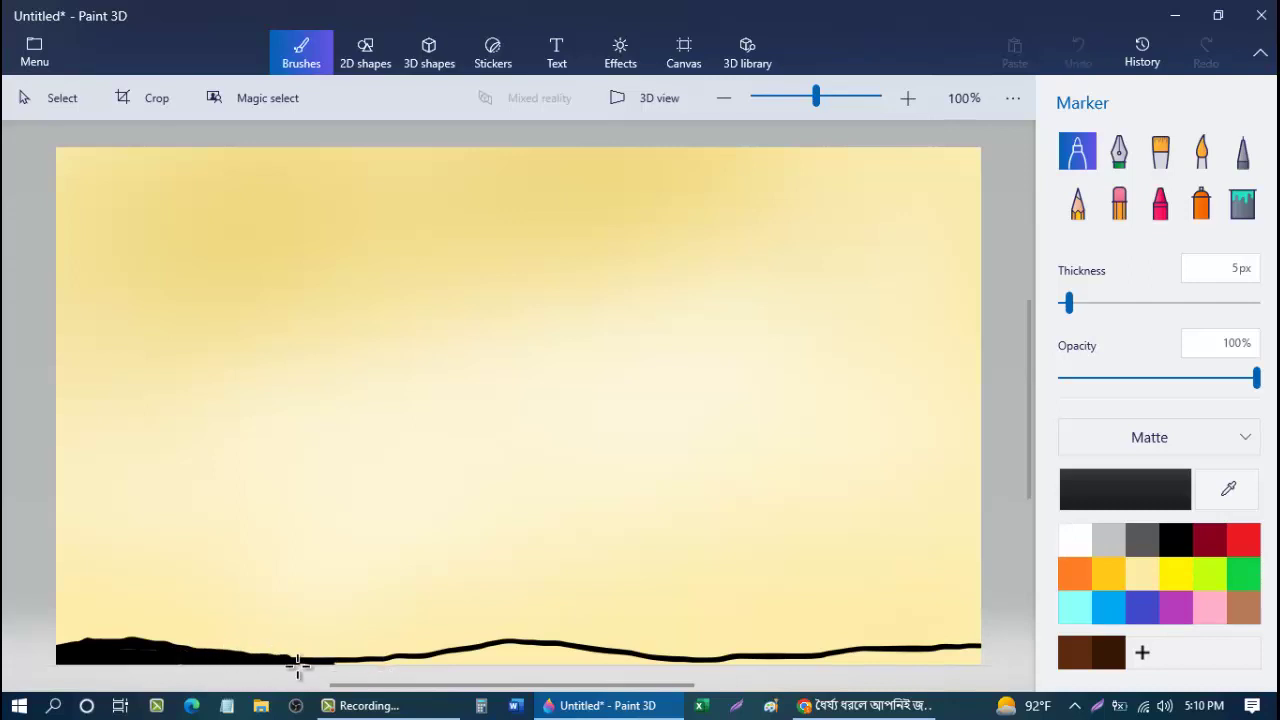
{"action": "mouse_move", "coordinate": [297, 663]}
{"action": "left_mouse_down"}
{"action": "mouse_move", "coordinate": [369, 665]}
{"action": "mouse_move", "coordinate": [267, 661]}
{"action": "mouse_move", "coordinate": [475, 666]}
{"action": "mouse_move", "coordinate": [417, 664]}
{"action": "mouse_move", "coordinate": [516, 638]}
{"action": "mouse_move", "coordinate": [531, 659]}
{"action": "mouse_move", "coordinate": [440, 661]}
{"action": "mouse_move", "coordinate": [557, 664]}
{"action": "mouse_move", "coordinate": [495, 653]}
{"action": "mouse_move", "coordinate": [562, 653]}
{"action": "mouse_move", "coordinate": [482, 657]}
{"action": "mouse_move", "coordinate": [541, 649]}
{"action": "mouse_move", "coordinate": [512, 644]}
{"action": "mouse_move", "coordinate": [607, 654]}
{"action": "mouse_move", "coordinate": [535, 650]}
{"action": "mouse_move", "coordinate": [588, 677]}
{"action": "mouse_move", "coordinate": [511, 660]}
{"action": "left_mouse_up"}
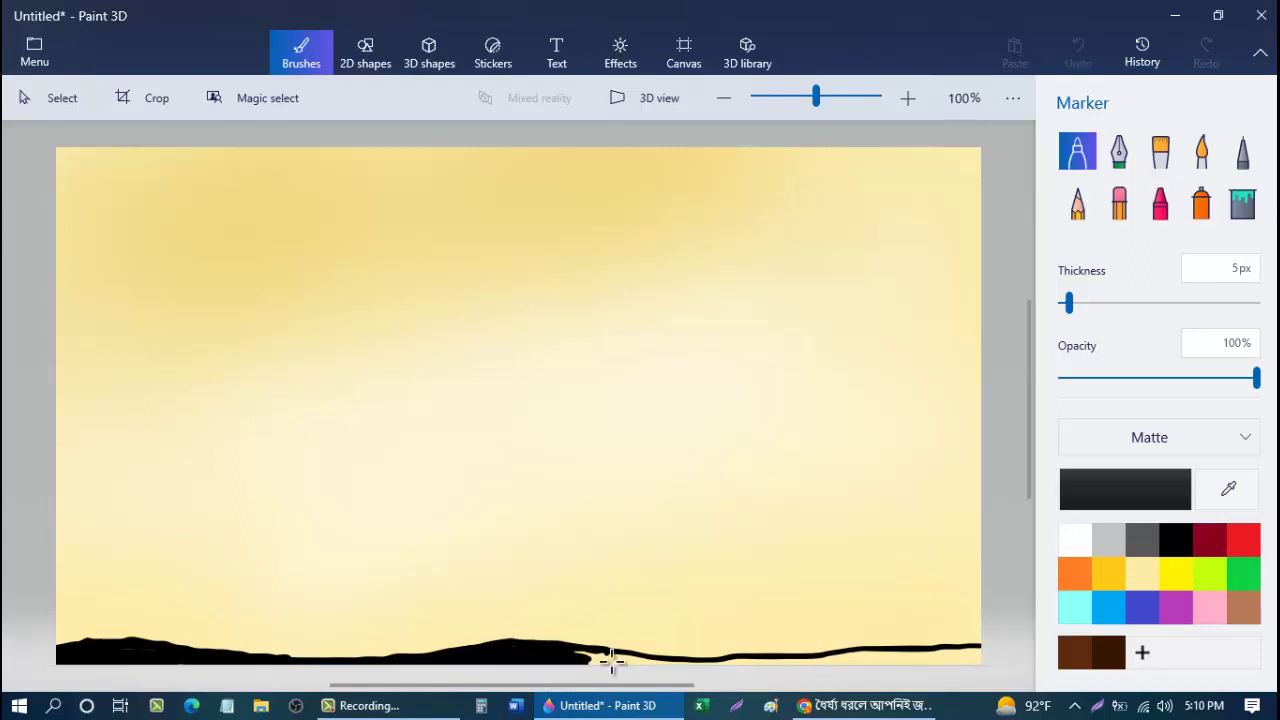
{"action": "mouse_move", "coordinate": [612, 662]}
{"action": "left_mouse_down"}
{"action": "mouse_move", "coordinate": [575, 666]}
{"action": "mouse_move", "coordinate": [700, 670]}
{"action": "left_mouse_up"}
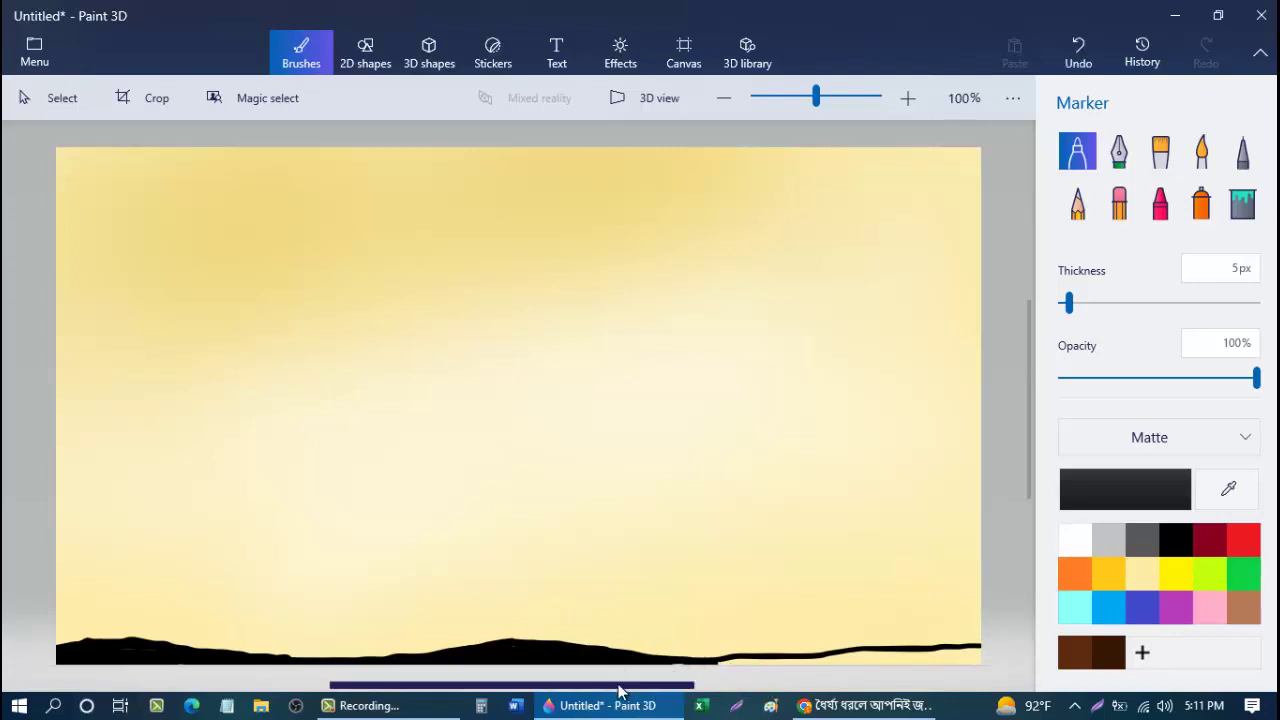
{"action": "mouse_move", "coordinate": [703, 663]}
{"action": "left_mouse_down"}
{"action": "mouse_move", "coordinate": [870, 655]}
{"action": "mouse_move", "coordinate": [918, 673]}
{"action": "left_mouse_up"}
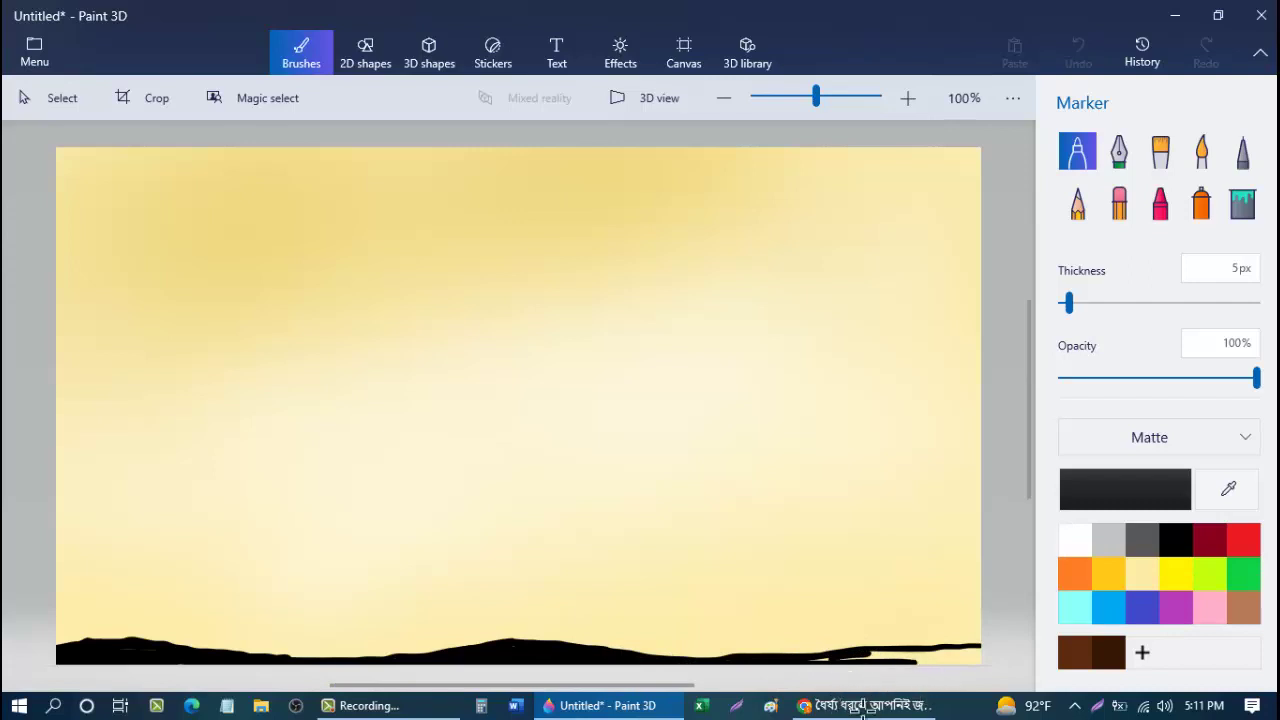
{"action": "mouse_move", "coordinate": [862, 713]}
{"action": "left_mouse_down"}
{"action": "mouse_move", "coordinate": [868, 596]}
{"action": "mouse_move", "coordinate": [866, 652]}
{"action": "mouse_move", "coordinate": [795, 667]}
{"action": "mouse_move", "coordinate": [921, 662]}
{"action": "mouse_move", "coordinate": [823, 670]}
{"action": "mouse_move", "coordinate": [901, 667]}
{"action": "mouse_move", "coordinate": [890, 658]}
{"action": "mouse_move", "coordinate": [927, 658]}
{"action": "mouse_move", "coordinate": [859, 658]}
{"action": "mouse_move", "coordinate": [917, 644]}
{"action": "mouse_move", "coordinate": [986, 660]}
{"action": "mouse_move", "coordinate": [956, 651]}
{"action": "mouse_move", "coordinate": [966, 641]}
{"action": "mouse_move", "coordinate": [911, 652]}
{"action": "mouse_move", "coordinate": [985, 640]}
{"action": "left_mouse_up"}
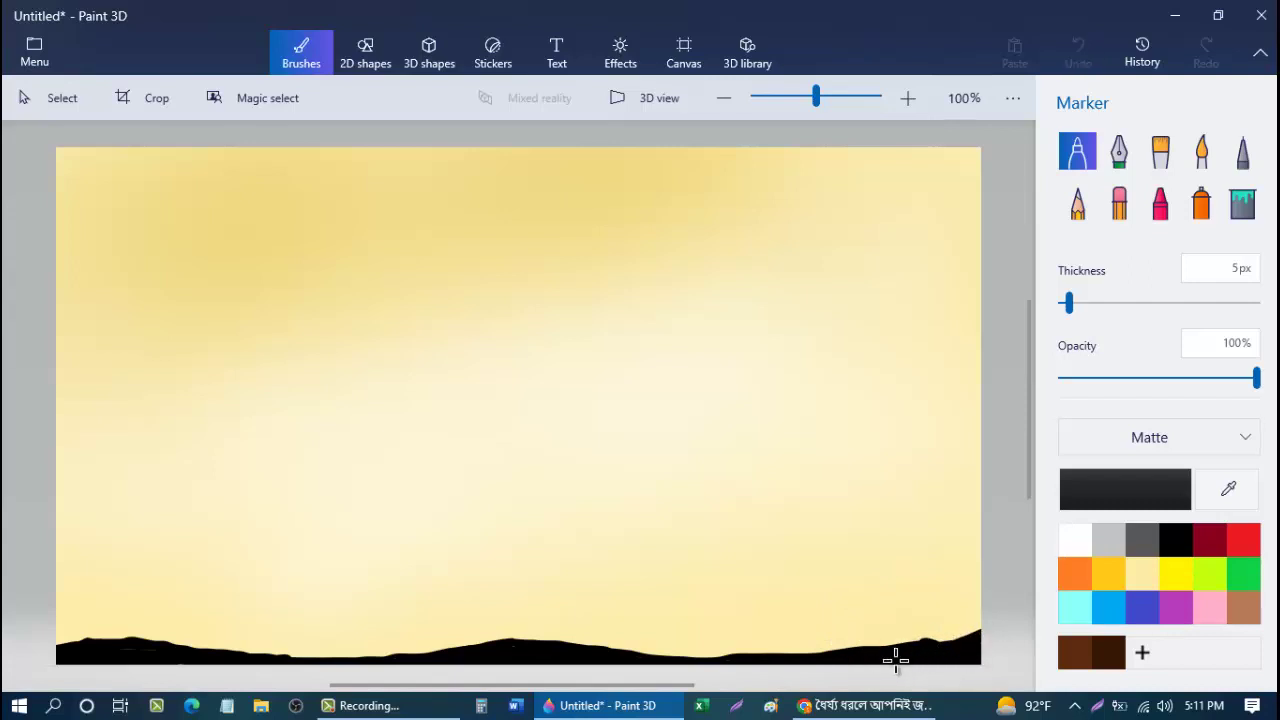
Step: Reshape the ground silhouette with 5 px black strokes, adding a peak at the far left and low bumps along the middle
{"action": "left_click_drag", "start_coordinate": [895, 657], "coordinate": [888, 660]}
{"action": "mouse_move", "coordinate": [38, 649]}
{"action": "left_mouse_down"}
{"action": "mouse_move", "coordinate": [111, 630]}
{"action": "mouse_move", "coordinate": [222, 662]}
{"action": "mouse_move", "coordinate": [98, 638]}
{"action": "mouse_move", "coordinate": [225, 672]}
{"action": "left_mouse_up"}
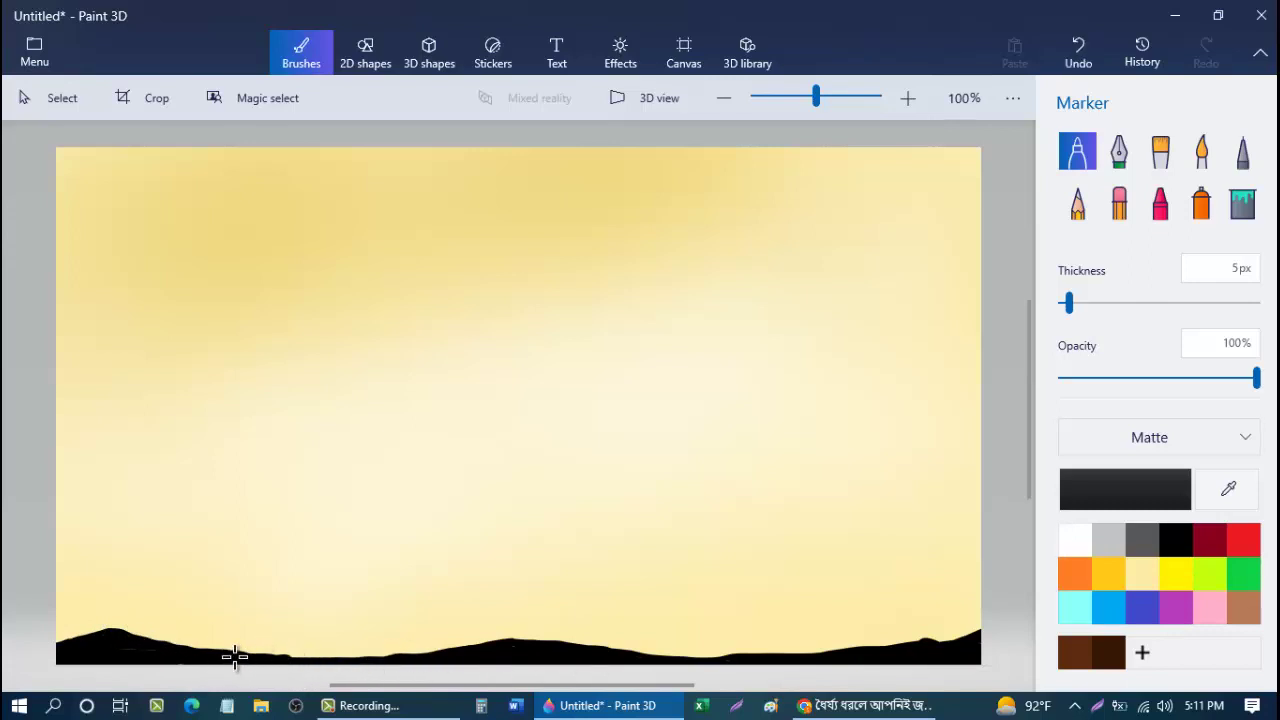
{"action": "mouse_move", "coordinate": [235, 656]}
{"action": "left_mouse_down"}
{"action": "mouse_move", "coordinate": [369, 652]}
{"action": "mouse_move", "coordinate": [437, 666]}
{"action": "mouse_move", "coordinate": [298, 659]}
{"action": "mouse_move", "coordinate": [419, 660]}
{"action": "mouse_move", "coordinate": [501, 641]}
{"action": "left_mouse_up"}
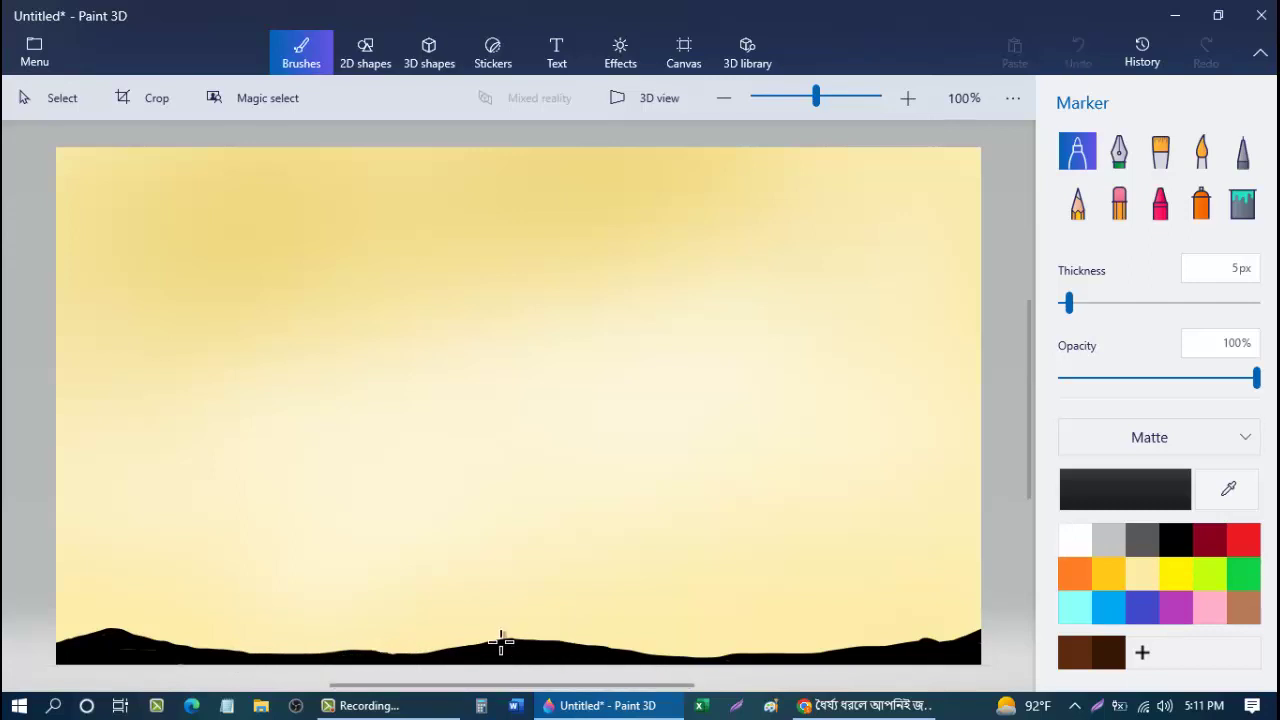
{"action": "mouse_move", "coordinate": [589, 651]}
{"action": "left_mouse_down"}
{"action": "mouse_move", "coordinate": [651, 644]}
{"action": "mouse_move", "coordinate": [737, 657]}
{"action": "mouse_move", "coordinate": [637, 650]}
{"action": "mouse_move", "coordinate": [791, 662]}
{"action": "left_mouse_up"}
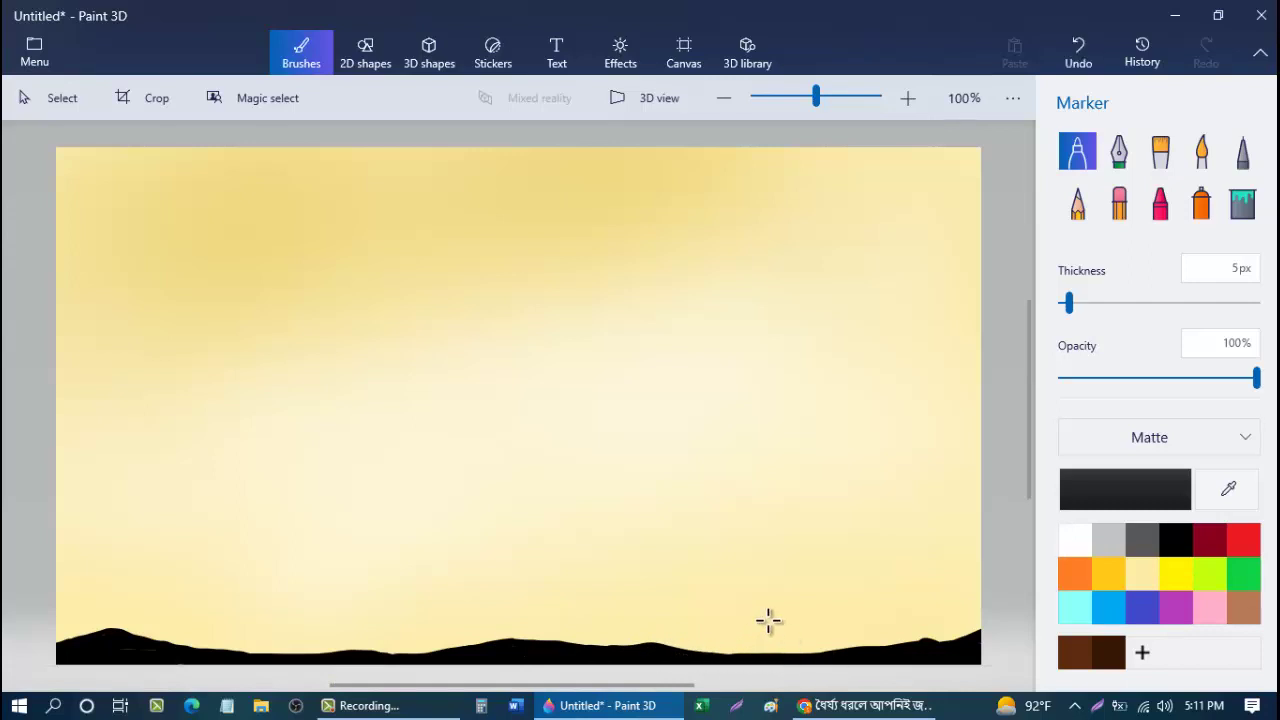
Step: Raise more small hills along the black ground using a 14 px Marker
{"action": "left_click_drag", "start_coordinate": [1080, 314], "coordinate": [1087, 304]}
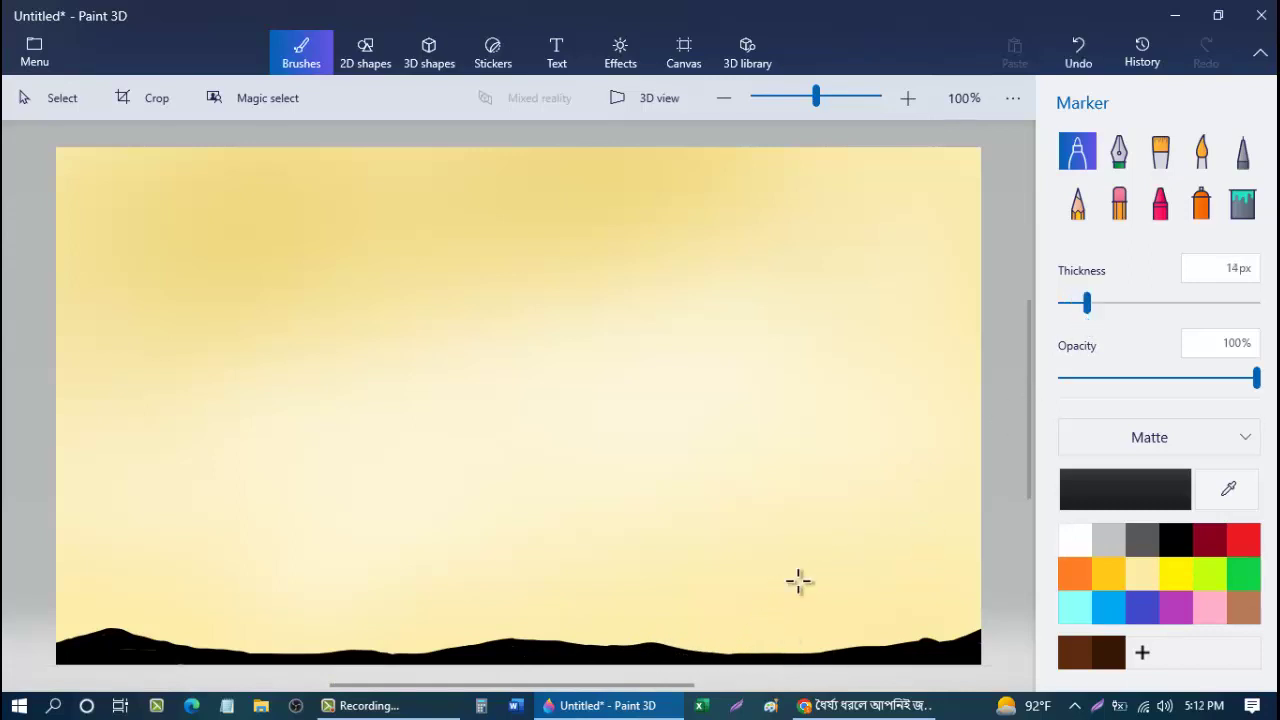
{"action": "left_click_drag", "start_coordinate": [614, 651], "coordinate": [809, 666]}
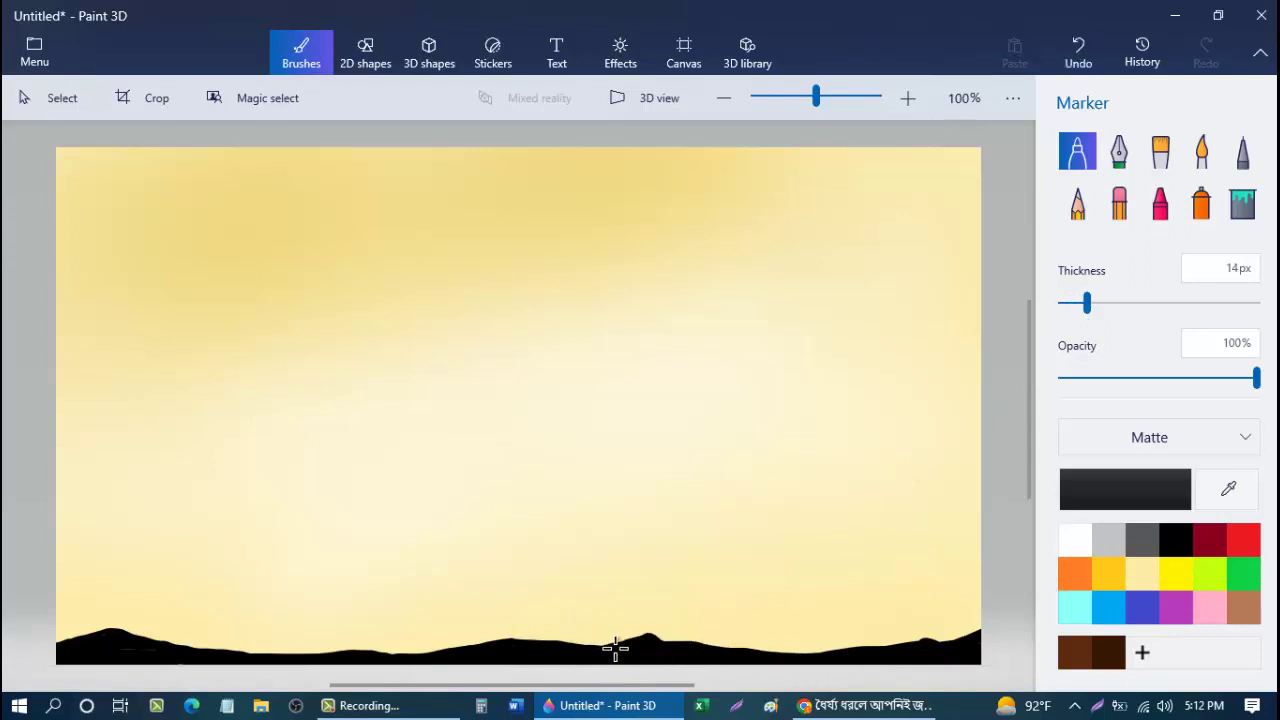
{"action": "mouse_move", "coordinate": [615, 648]}
{"action": "left_mouse_down"}
{"action": "mouse_move", "coordinate": [516, 635]}
{"action": "mouse_move", "coordinate": [354, 673]}
{"action": "mouse_move", "coordinate": [389, 666]}
{"action": "mouse_move", "coordinate": [310, 648]}
{"action": "mouse_move", "coordinate": [201, 667]}
{"action": "mouse_move", "coordinate": [300, 657]}
{"action": "mouse_move", "coordinate": [68, 652]}
{"action": "left_mouse_up"}
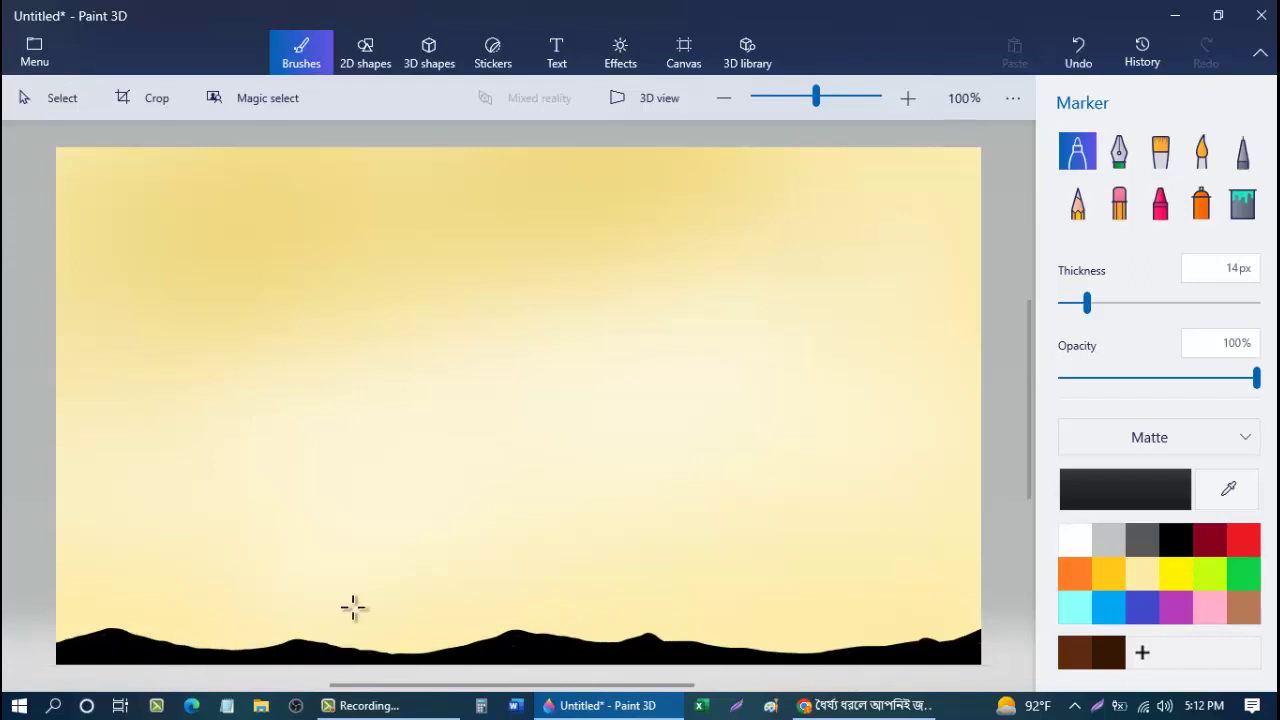
Step: Draw and fill a black tree trunk with the 5 px Marker, leaning left from a flared base on the right-hand ground
{"action": "left_click_drag", "start_coordinate": [1086, 303], "coordinate": [1068, 304]}
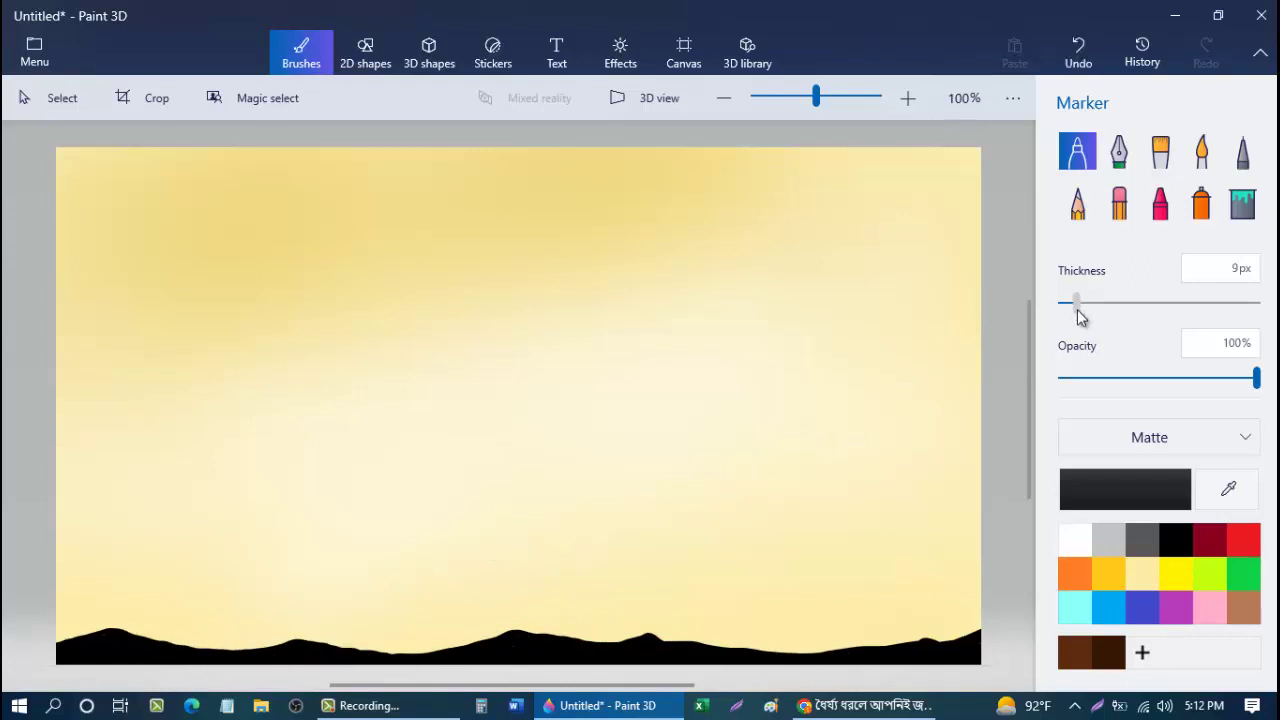
{"action": "mouse_move", "coordinate": [694, 343]}
{"action": "left_mouse_down"}
{"action": "mouse_move", "coordinate": [786, 400]}
{"action": "mouse_move", "coordinate": [825, 484]}
{"action": "mouse_move", "coordinate": [848, 603]}
{"action": "mouse_move", "coordinate": [834, 640]}
{"action": "mouse_move", "coordinate": [808, 660]}
{"action": "left_mouse_up"}
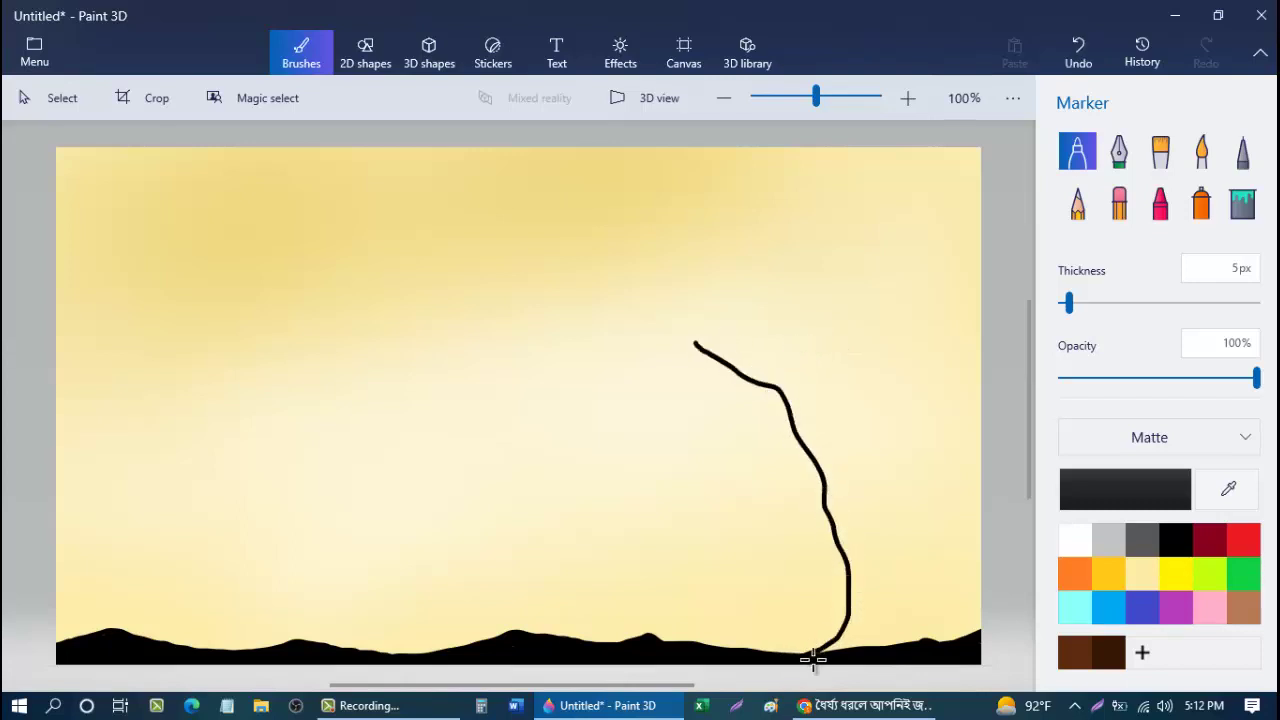
{"action": "mouse_move", "coordinate": [694, 338]}
{"action": "left_mouse_down"}
{"action": "mouse_move", "coordinate": [767, 378]}
{"action": "mouse_move", "coordinate": [697, 346]}
{"action": "mouse_move", "coordinate": [814, 404]}
{"action": "mouse_move", "coordinate": [792, 393]}
{"action": "mouse_move", "coordinate": [814, 430]}
{"action": "mouse_move", "coordinate": [788, 384]}
{"action": "mouse_move", "coordinate": [829, 472]}
{"action": "mouse_move", "coordinate": [834, 429]}
{"action": "mouse_move", "coordinate": [807, 399]}
{"action": "mouse_move", "coordinate": [835, 459]}
{"action": "mouse_move", "coordinate": [827, 493]}
{"action": "mouse_move", "coordinate": [819, 440]}
{"action": "mouse_move", "coordinate": [840, 458]}
{"action": "mouse_move", "coordinate": [838, 441]}
{"action": "mouse_move", "coordinate": [870, 545]}
{"action": "mouse_move", "coordinate": [859, 536]}
{"action": "mouse_move", "coordinate": [851, 555]}
{"action": "mouse_move", "coordinate": [813, 419]}
{"action": "mouse_move", "coordinate": [861, 516]}
{"action": "mouse_move", "coordinate": [870, 601]}
{"action": "mouse_move", "coordinate": [860, 615]}
{"action": "mouse_move", "coordinate": [850, 530]}
{"action": "mouse_move", "coordinate": [845, 645]}
{"action": "mouse_move", "coordinate": [850, 604]}
{"action": "mouse_move", "coordinate": [810, 658]}
{"action": "mouse_move", "coordinate": [851, 666]}
{"action": "mouse_move", "coordinate": [857, 608]}
{"action": "mouse_move", "coordinate": [866, 663]}
{"action": "mouse_move", "coordinate": [864, 626]}
{"action": "mouse_move", "coordinate": [909, 657]}
{"action": "left_mouse_up"}
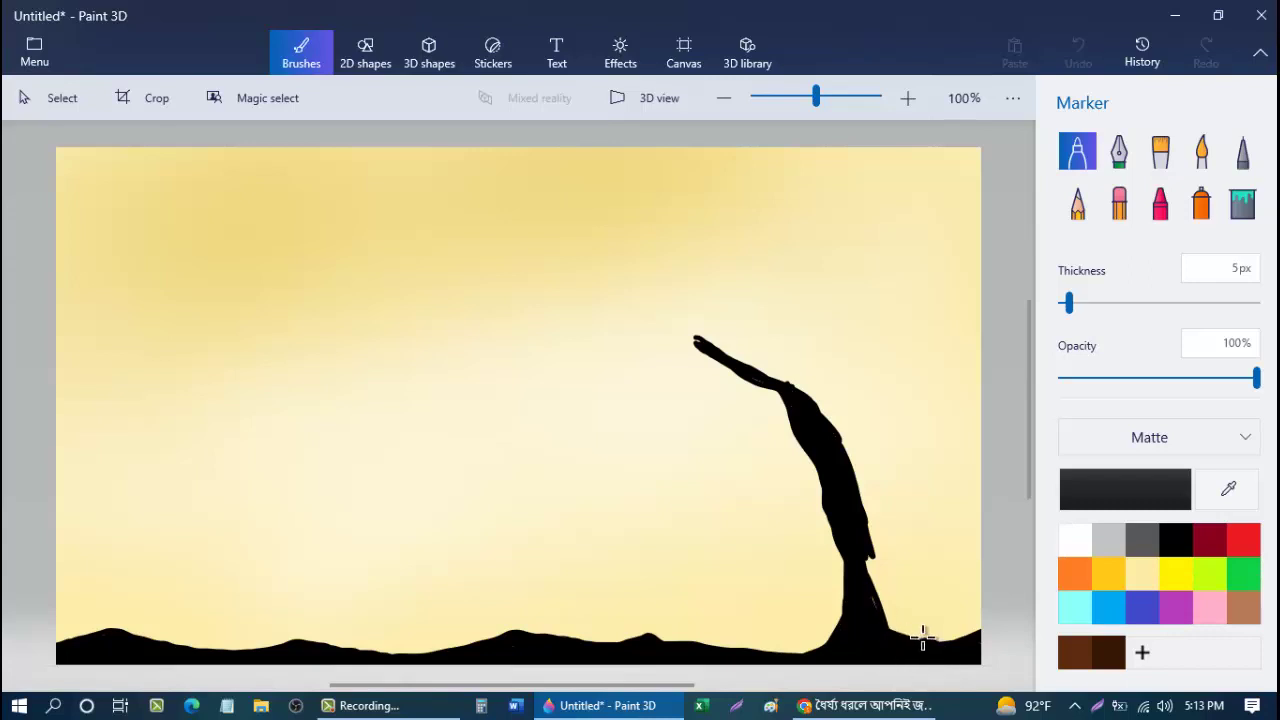
{"action": "mouse_move", "coordinate": [918, 632]}
{"action": "left_mouse_down"}
{"action": "mouse_move", "coordinate": [866, 551]}
{"action": "mouse_move", "coordinate": [905, 647]}
{"action": "mouse_move", "coordinate": [865, 545]}
{"action": "mouse_move", "coordinate": [918, 647]}
{"action": "mouse_move", "coordinate": [869, 546]}
{"action": "mouse_move", "coordinate": [915, 632]}
{"action": "mouse_move", "coordinate": [902, 614]}
{"action": "mouse_move", "coordinate": [950, 656]}
{"action": "mouse_move", "coordinate": [905, 626]}
{"action": "mouse_move", "coordinate": [860, 504]}
{"action": "mouse_move", "coordinate": [888, 578]}
{"action": "mouse_move", "coordinate": [866, 545]}
{"action": "left_mouse_up"}
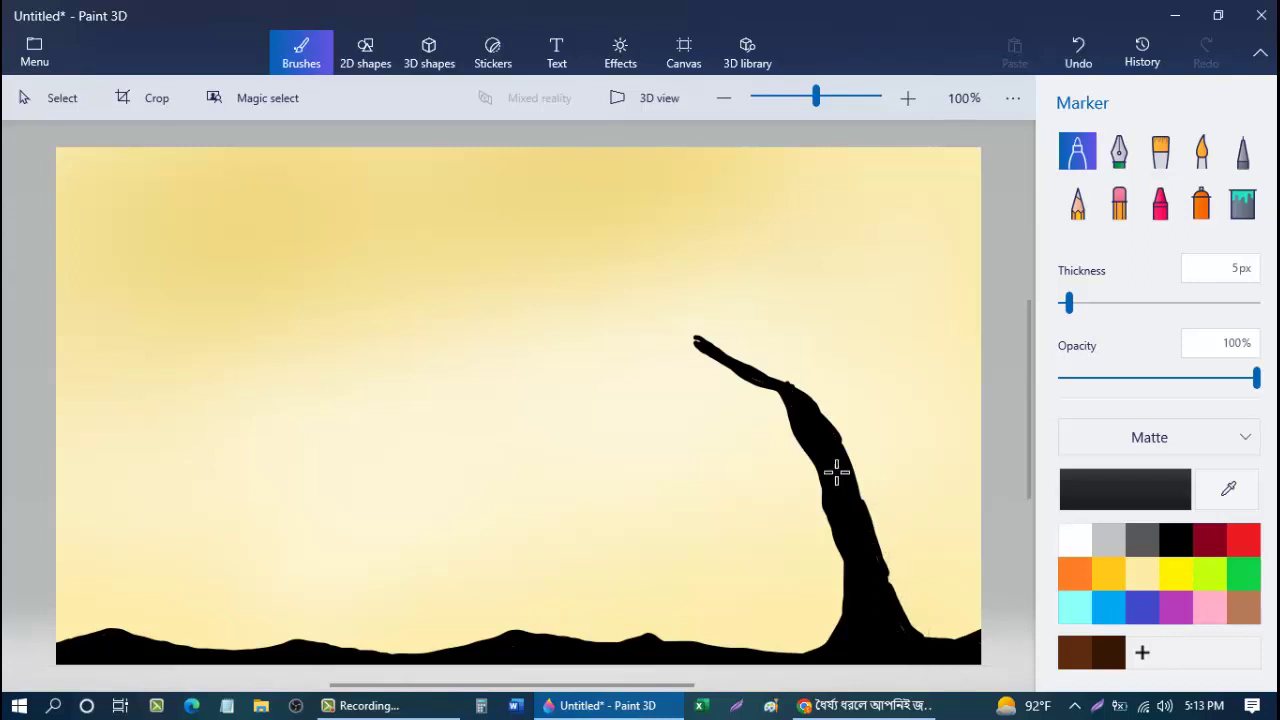
Step: Add two short upward branches at the trunk's top and smooth the trunk's right edge down to its base
{"action": "mouse_move", "coordinate": [776, 360]}
{"action": "left_mouse_down"}
{"action": "mouse_move", "coordinate": [790, 385]}
{"action": "mouse_move", "coordinate": [766, 346]}
{"action": "mouse_move", "coordinate": [829, 423]}
{"action": "mouse_move", "coordinate": [868, 523]}
{"action": "left_mouse_up"}
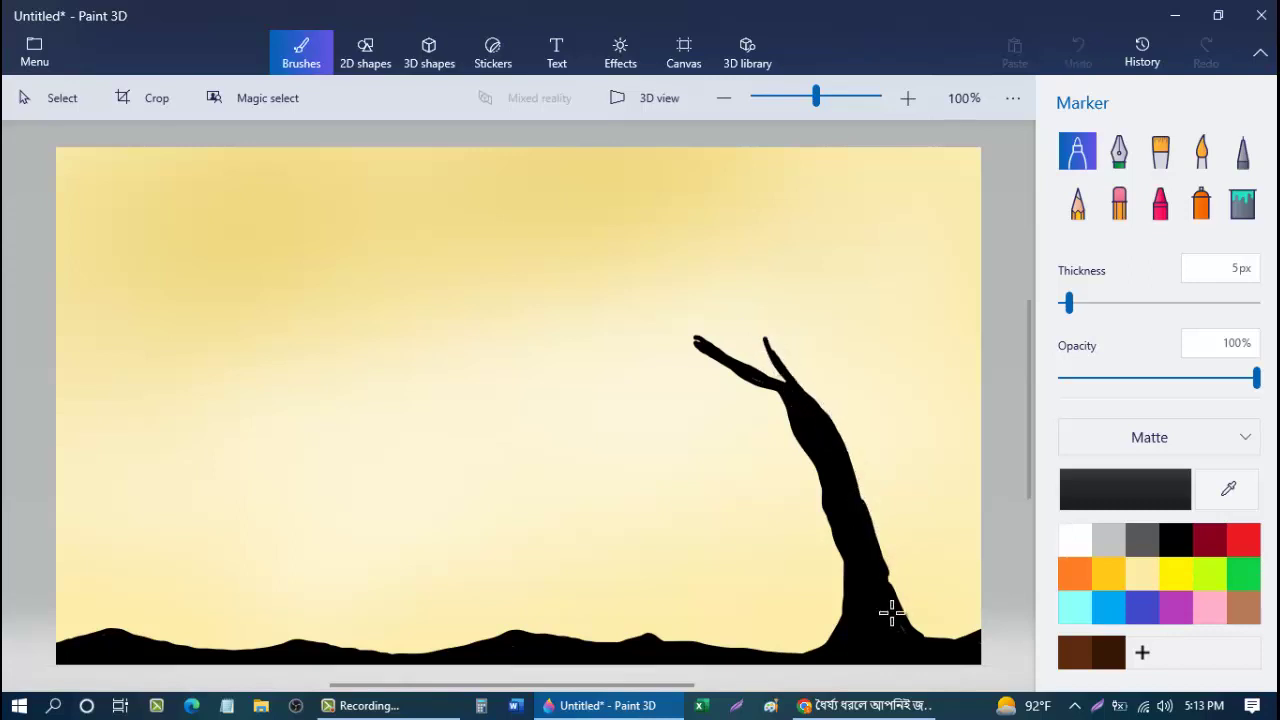
{"action": "mouse_move", "coordinate": [831, 420]}
{"action": "left_mouse_down"}
{"action": "mouse_move", "coordinate": [905, 604]}
{"action": "mouse_move", "coordinate": [942, 648]}
{"action": "left_mouse_up"}
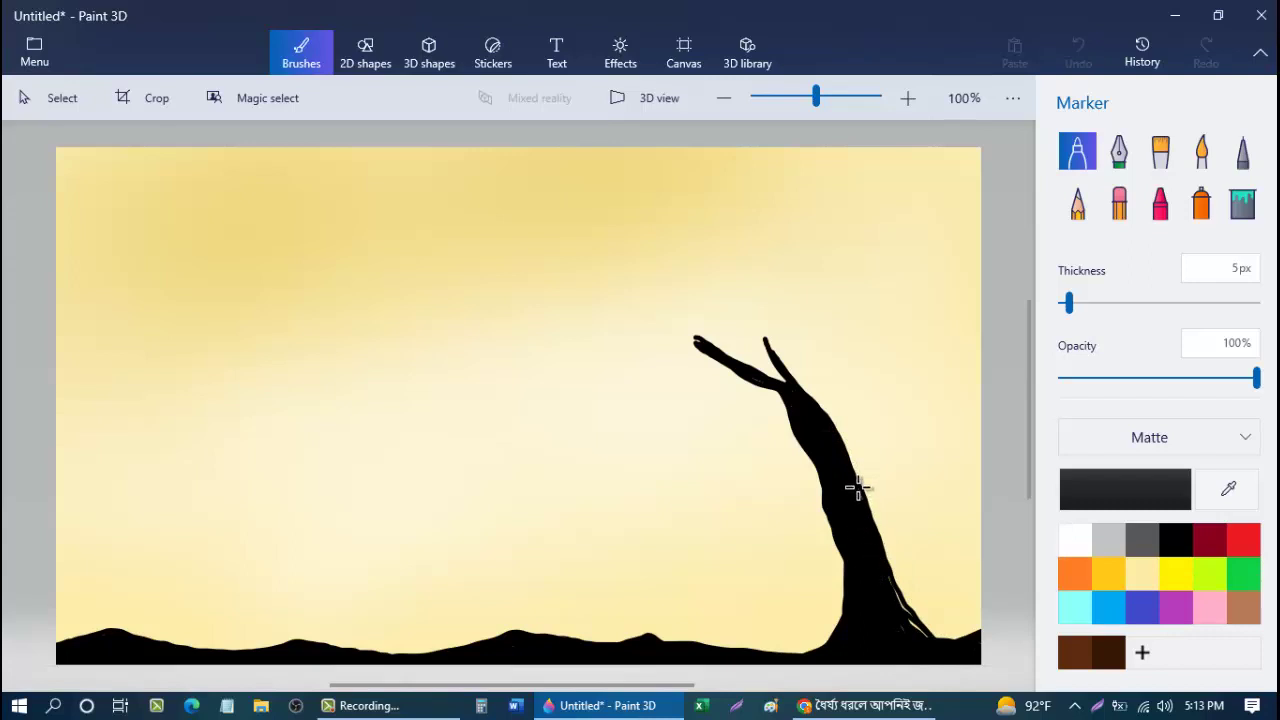
{"action": "left_click_drag", "start_coordinate": [874, 538], "coordinate": [940, 652]}
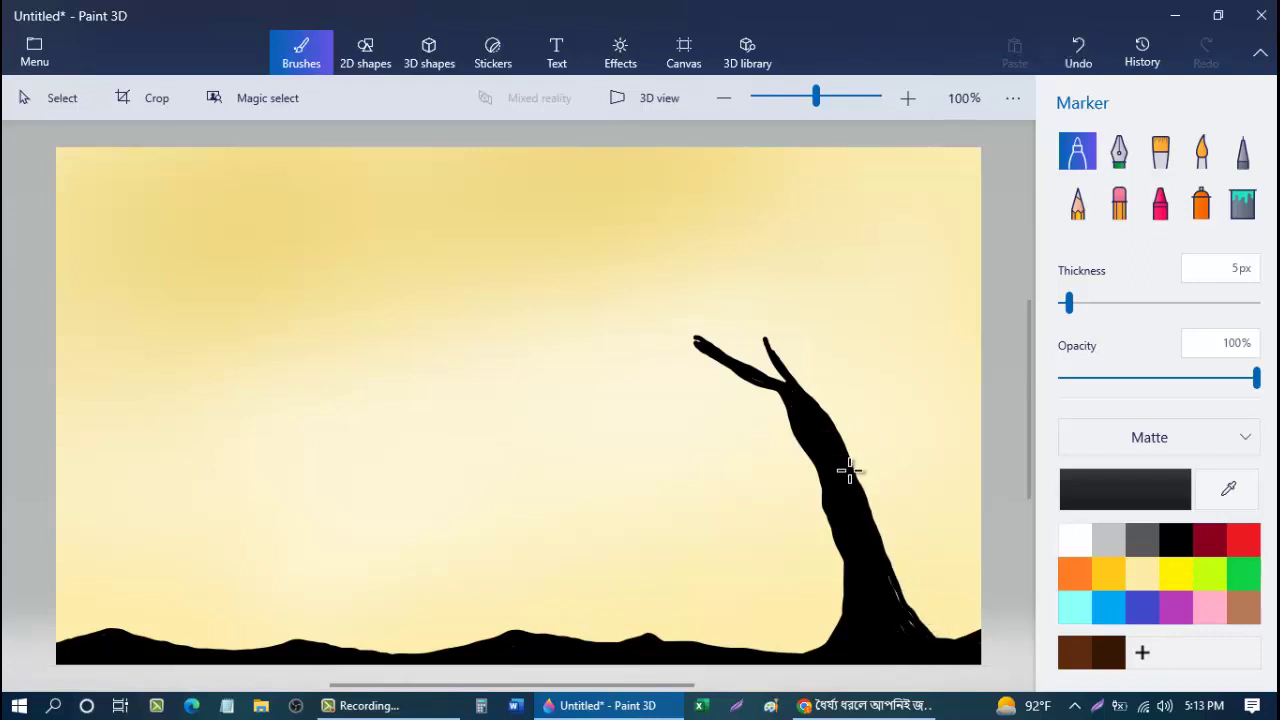
{"action": "mouse_move", "coordinate": [820, 400]}
{"action": "left_mouse_down"}
{"action": "mouse_move", "coordinate": [808, 369]}
{"action": "mouse_move", "coordinate": [826, 428]}
{"action": "left_mouse_up"}
{"action": "mouse_move", "coordinate": [811, 375]}
{"action": "left_mouse_down"}
{"action": "mouse_move", "coordinate": [849, 466]}
{"action": "mouse_move", "coordinate": [841, 438]}
{"action": "left_mouse_up"}
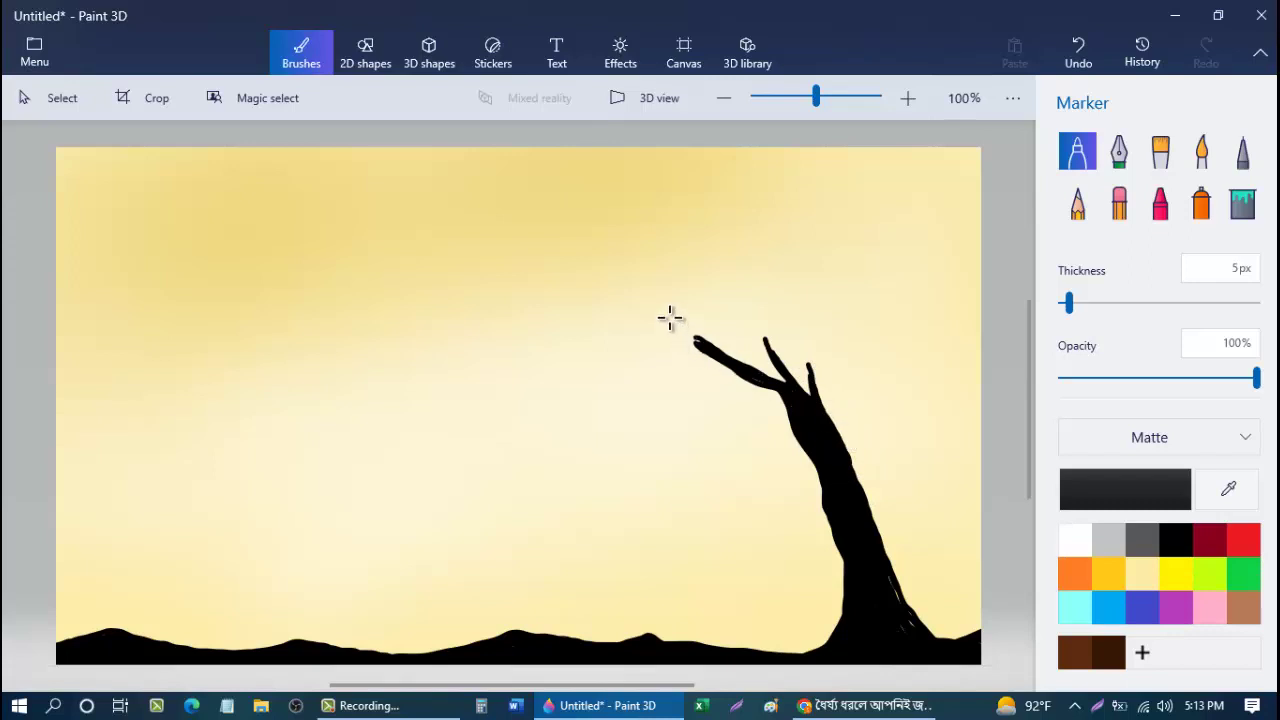
Step: Lengthen the tree's left branch with a curved, forked tip and thicken it towards the trunk
{"action": "left_click_drag", "start_coordinate": [670, 318], "coordinate": [727, 355]}
{"action": "left_click_drag", "start_coordinate": [803, 413], "coordinate": [748, 374]}
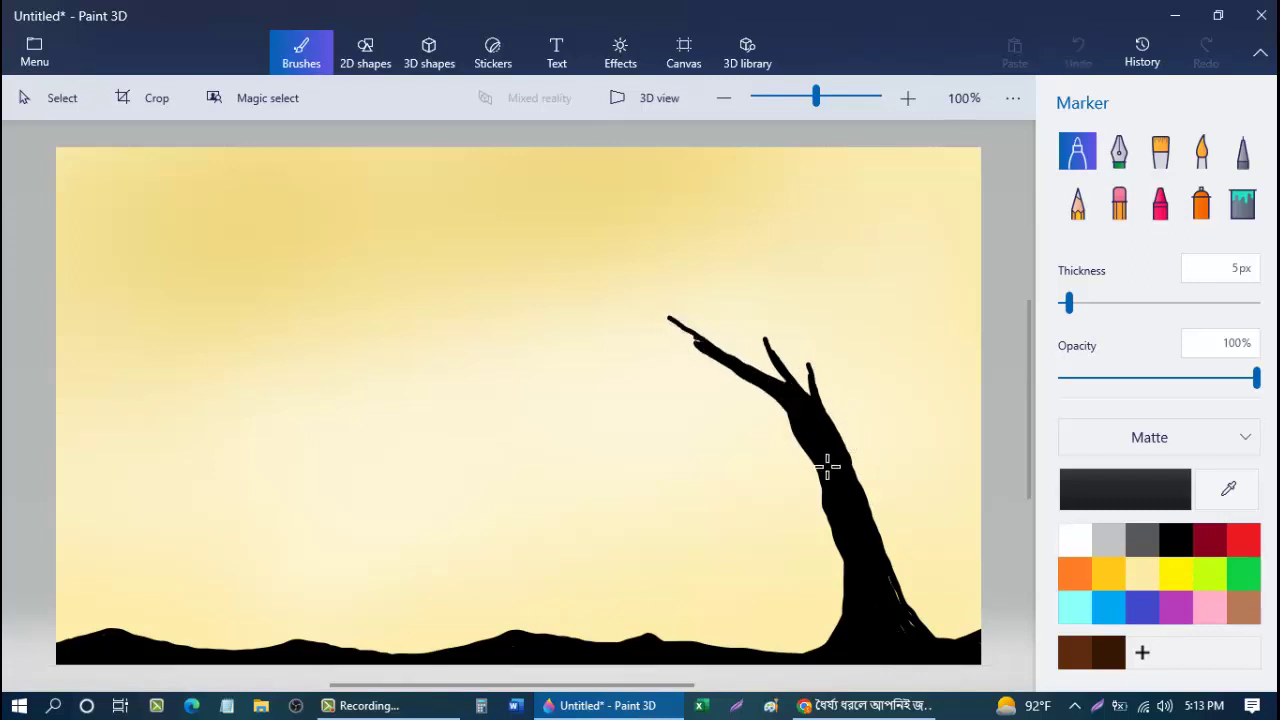
{"action": "left_click_drag", "start_coordinate": [827, 466], "coordinate": [822, 456]}
{"action": "left_click_drag", "start_coordinate": [701, 348], "coordinate": [612, 325]}
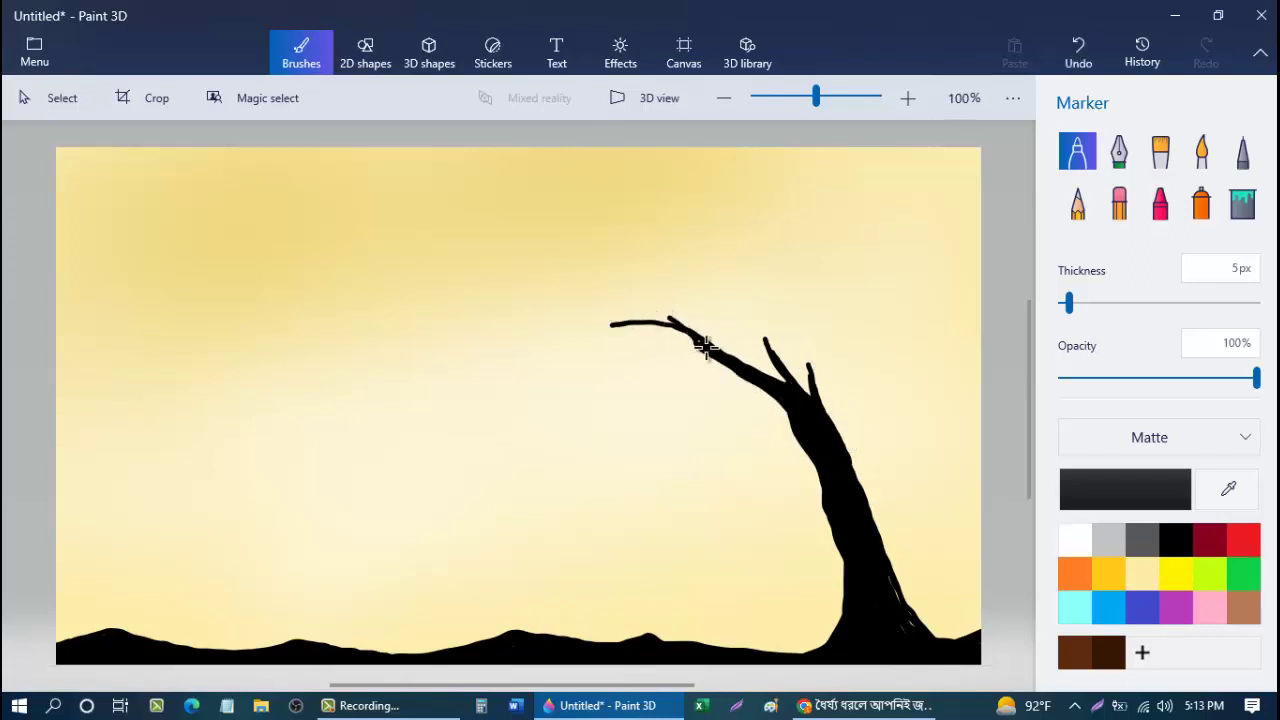
{"action": "left_click_drag", "start_coordinate": [718, 350], "coordinate": [670, 324]}
{"action": "left_click_drag", "start_coordinate": [697, 343], "coordinate": [652, 324]}
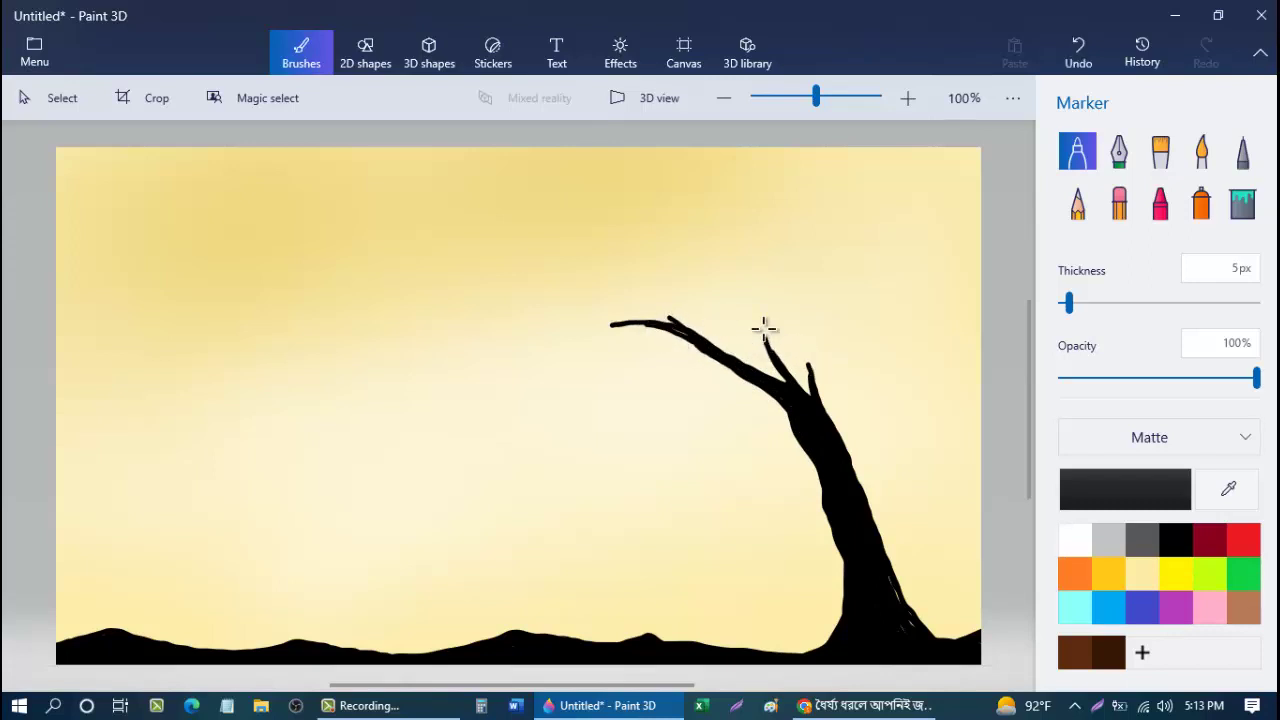
Step: Extend the middle branch up to the left and add thin upward branches along the trunk's right side
{"action": "left_click_drag", "start_coordinate": [732, 321], "coordinate": [780, 362]}
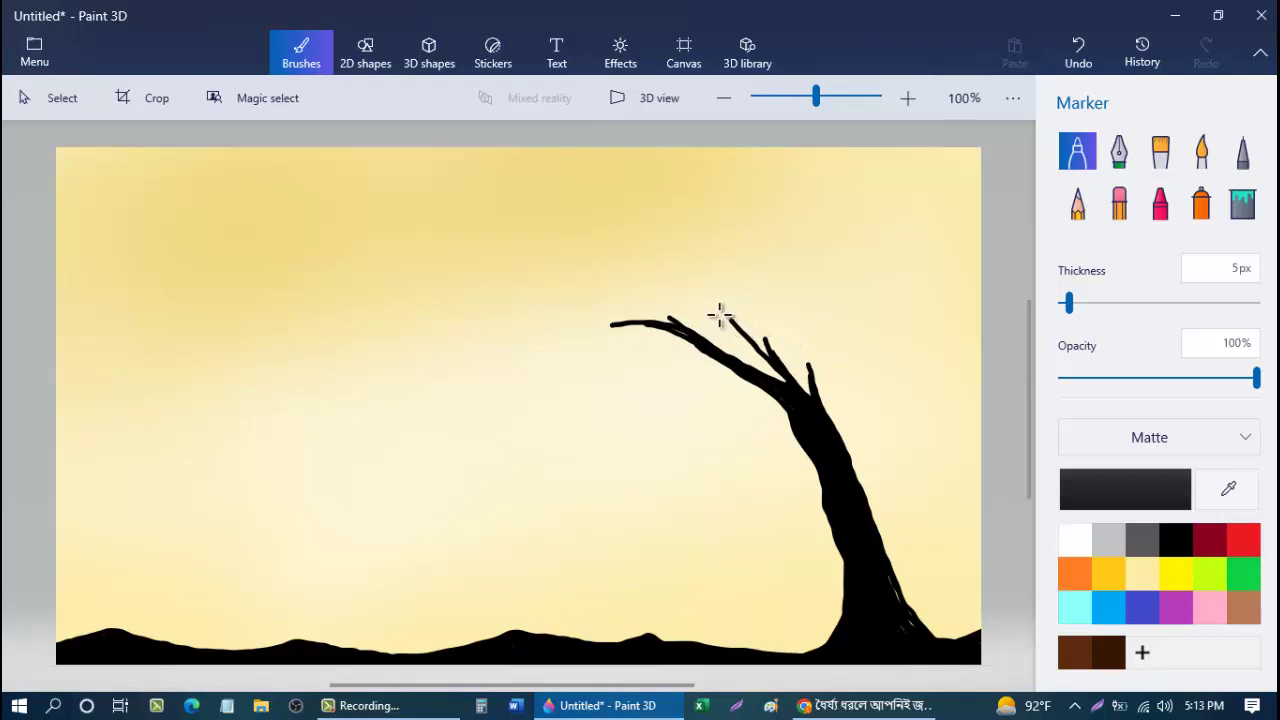
{"action": "left_click_drag", "start_coordinate": [720, 315], "coordinate": [786, 364]}
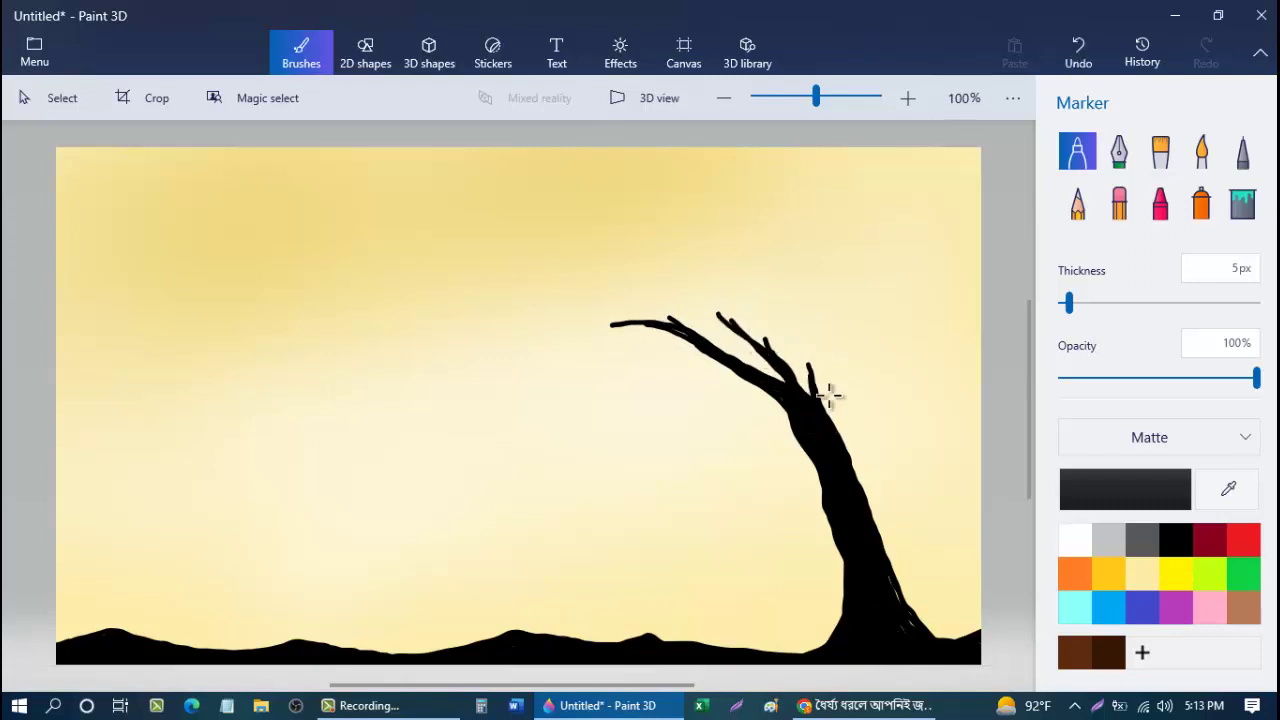
{"action": "mouse_move", "coordinate": [833, 340]}
{"action": "left_mouse_down"}
{"action": "mouse_move", "coordinate": [850, 478]}
{"action": "mouse_move", "coordinate": [851, 409]}
{"action": "mouse_move", "coordinate": [872, 354]}
{"action": "left_mouse_up"}
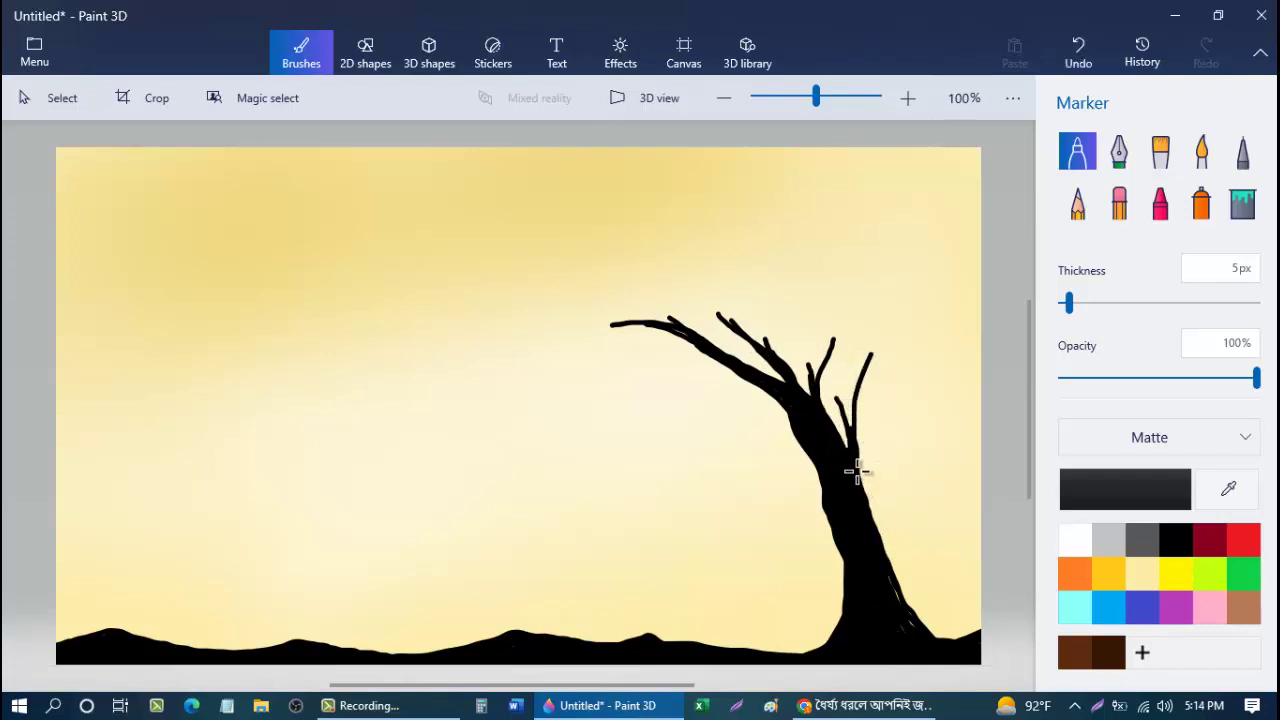
{"action": "mouse_move", "coordinate": [859, 473]}
{"action": "left_mouse_down"}
{"action": "mouse_move", "coordinate": [900, 574]}
{"action": "mouse_move", "coordinate": [969, 665]}
{"action": "mouse_move", "coordinate": [885, 548]}
{"action": "mouse_move", "coordinate": [945, 640]}
{"action": "mouse_move", "coordinate": [975, 645]}
{"action": "mouse_move", "coordinate": [934, 640]}
{"action": "mouse_move", "coordinate": [904, 583]}
{"action": "mouse_move", "coordinate": [871, 500]}
{"action": "mouse_move", "coordinate": [883, 529]}
{"action": "mouse_move", "coordinate": [871, 457]}
{"action": "mouse_move", "coordinate": [886, 428]}
{"action": "left_mouse_up"}
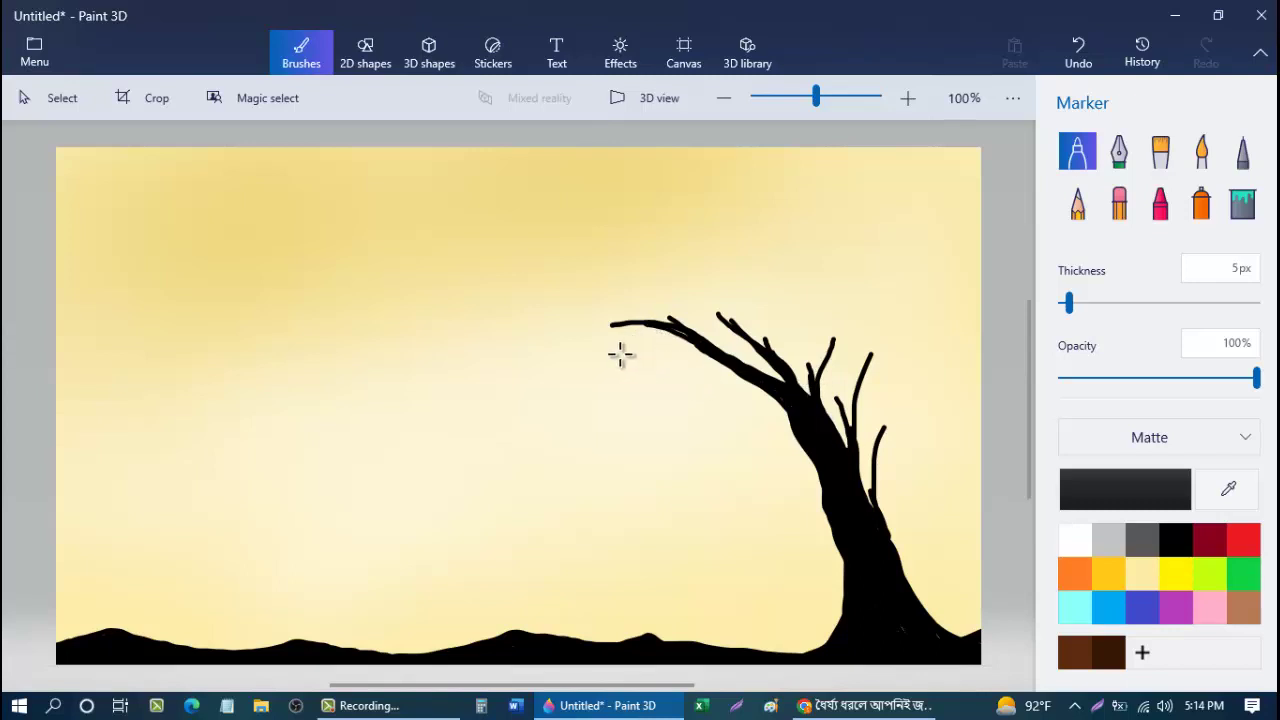
Step: Extend the tree's left branches outward with forked tips and add short offshoots above and below them, using the 5 px Marker
{"action": "mouse_move", "coordinate": [612, 361]}
{"action": "left_mouse_down"}
{"action": "mouse_move", "coordinate": [655, 346]}
{"action": "mouse_move", "coordinate": [722, 355]}
{"action": "left_mouse_up"}
{"action": "left_click_drag", "start_coordinate": [630, 350], "coordinate": [534, 340]}
{"action": "mouse_move", "coordinate": [622, 325]}
{"action": "left_mouse_down"}
{"action": "mouse_move", "coordinate": [556, 297]}
{"action": "mouse_move", "coordinate": [641, 306]}
{"action": "mouse_move", "coordinate": [708, 348]}
{"action": "left_mouse_up"}
{"action": "left_click_drag", "start_coordinate": [662, 285], "coordinate": [770, 388]}
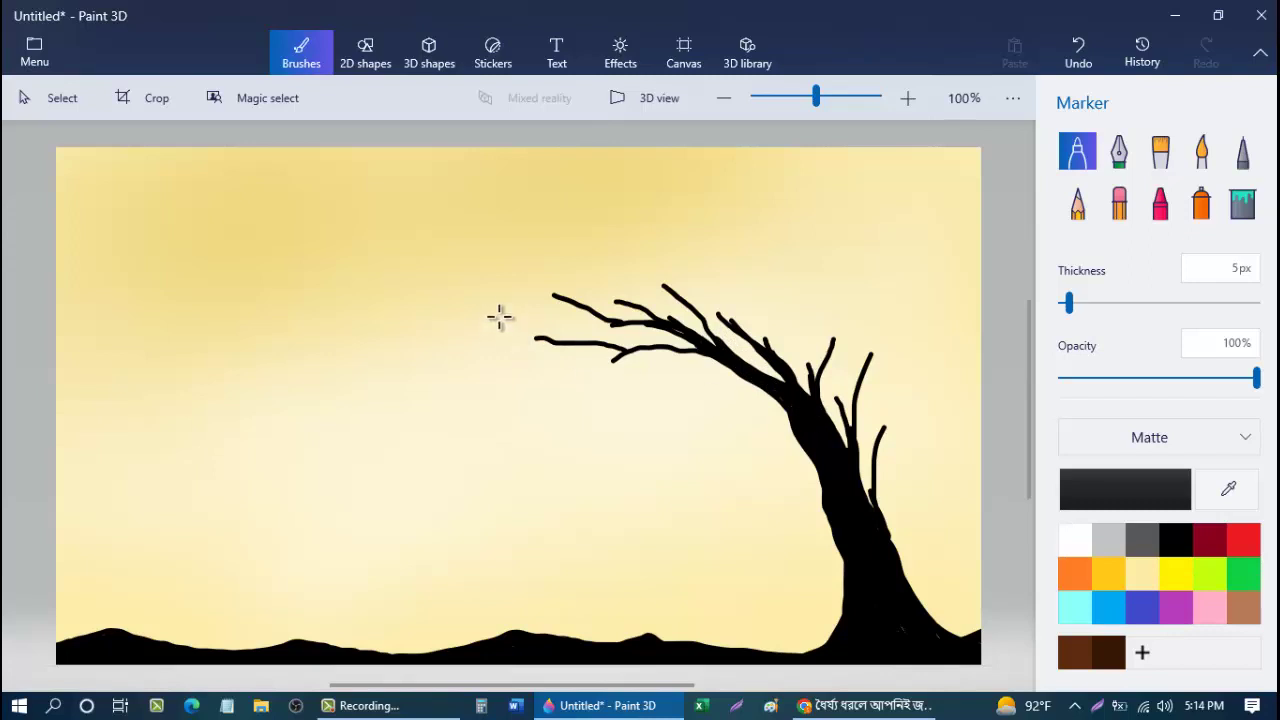
{"action": "mouse_move", "coordinate": [489, 312]}
{"action": "left_mouse_down"}
{"action": "mouse_move", "coordinate": [585, 346]}
{"action": "mouse_move", "coordinate": [510, 308]}
{"action": "left_mouse_up"}
{"action": "key", "text": "ctrl+z"}
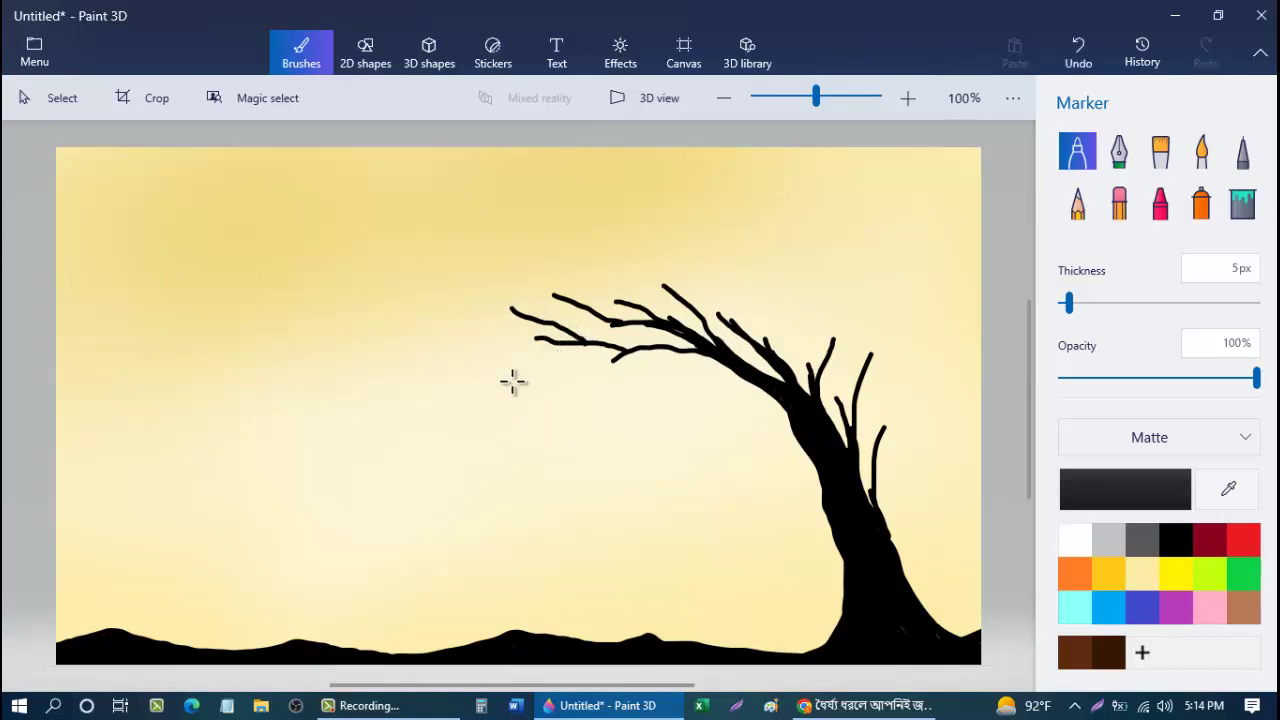
{"action": "left_click_drag", "start_coordinate": [488, 382], "coordinate": [630, 348]}
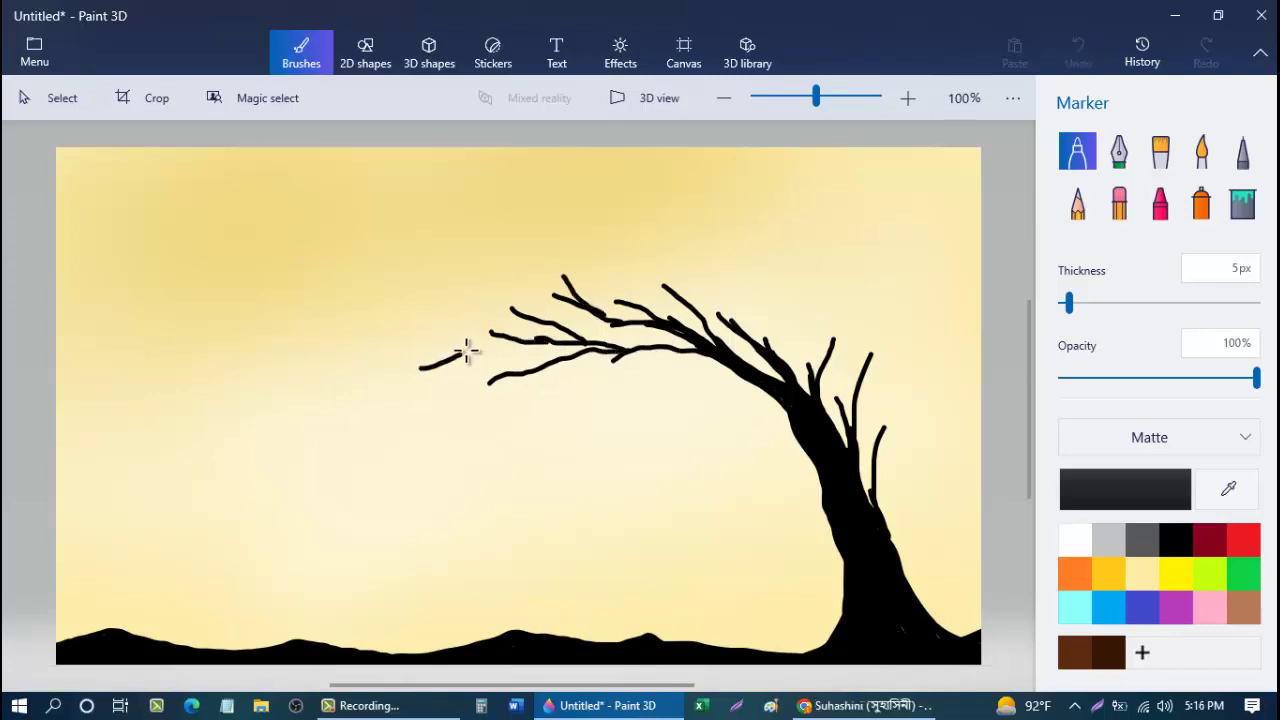
{"action": "mouse_move", "coordinate": [466, 350]}
{"action": "left_mouse_down"}
{"action": "mouse_move", "coordinate": [500, 337]}
{"action": "mouse_move", "coordinate": [577, 350]}
{"action": "left_mouse_up"}
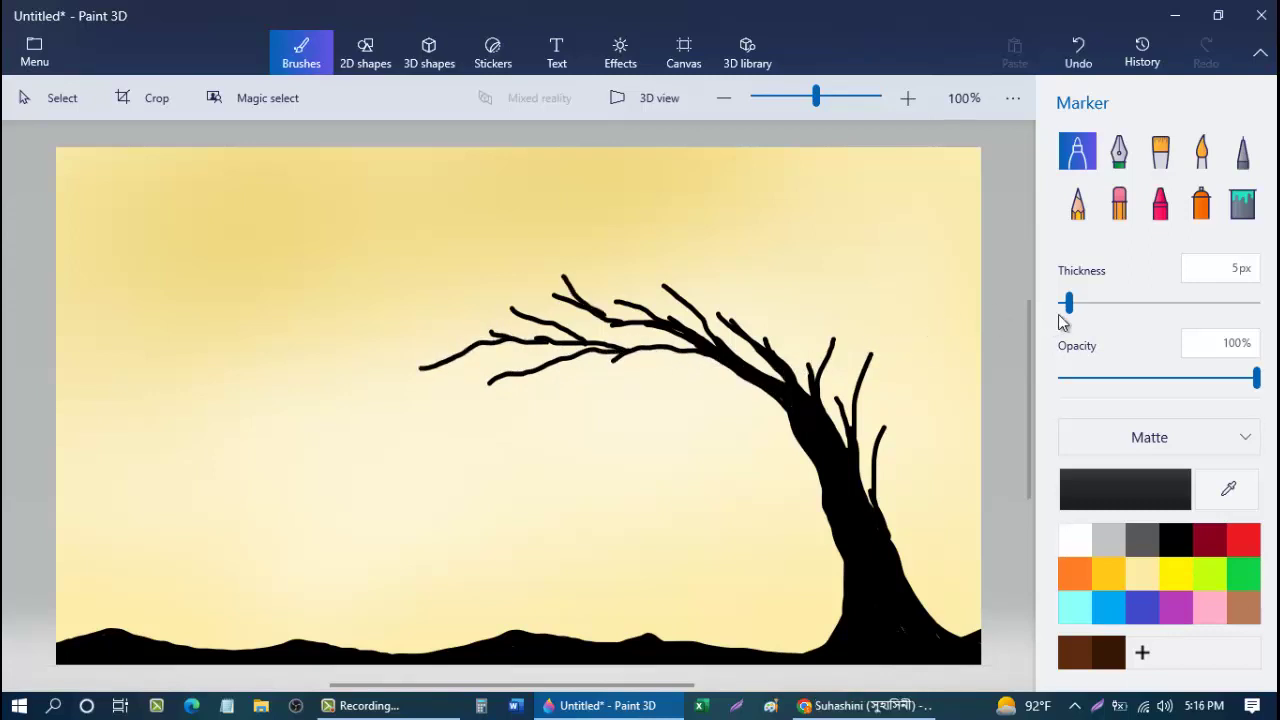
Step: Set the Marker thickness to 3 px and add fine forked twigs to the thin branches on the trunk's right side
{"action": "left_click_drag", "start_coordinate": [1069, 311], "coordinate": [1064, 303]}
{"action": "mouse_move", "coordinate": [791, 345]}
{"action": "left_mouse_down"}
{"action": "mouse_move", "coordinate": [842, 332]}
{"action": "mouse_move", "coordinate": [830, 353]}
{"action": "mouse_move", "coordinate": [847, 387]}
{"action": "left_mouse_up"}
{"action": "mouse_move", "coordinate": [901, 346]}
{"action": "left_mouse_down"}
{"action": "mouse_move", "coordinate": [877, 355]}
{"action": "mouse_move", "coordinate": [857, 420]}
{"action": "mouse_move", "coordinate": [908, 403]}
{"action": "mouse_move", "coordinate": [878, 470]}
{"action": "left_mouse_up"}
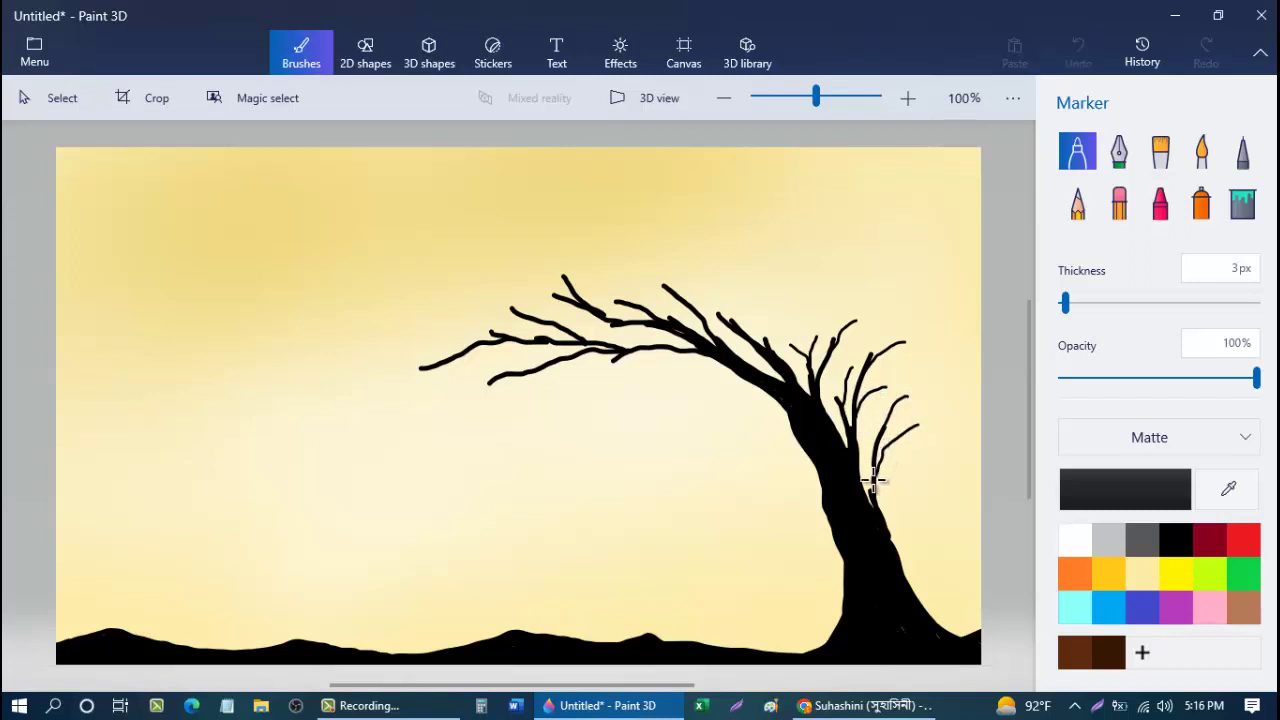
{"action": "left_click_drag", "start_coordinate": [893, 402], "coordinate": [908, 366]}
{"action": "mouse_move", "coordinate": [876, 462]}
{"action": "left_mouse_down"}
{"action": "mouse_move", "coordinate": [863, 416]}
{"action": "mouse_move", "coordinate": [914, 412]}
{"action": "left_mouse_up"}
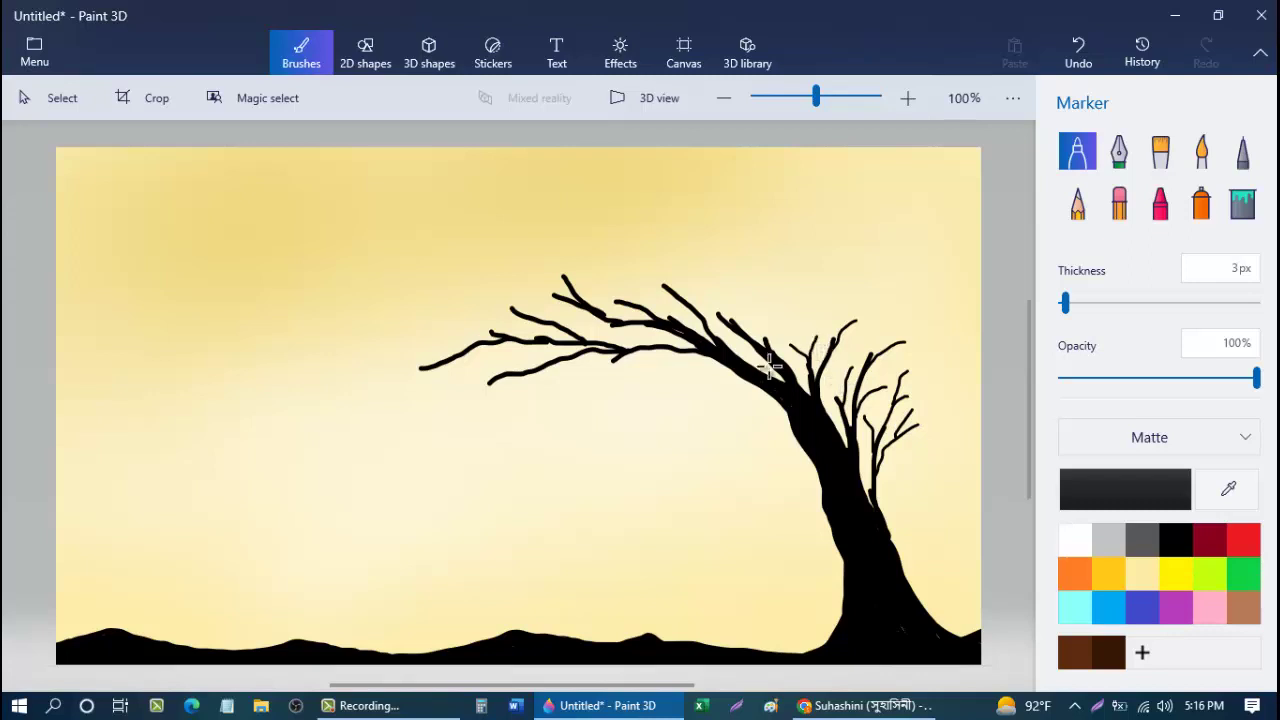
Step: Add fine 3 px twigs to the tips and upper and lower sides of the tree's long left branches
{"action": "mouse_move", "coordinate": [697, 309]}
{"action": "left_mouse_down"}
{"action": "mouse_move", "coordinate": [525, 294]}
{"action": "mouse_move", "coordinate": [538, 318]}
{"action": "mouse_move", "coordinate": [515, 311]}
{"action": "mouse_move", "coordinate": [546, 325]}
{"action": "mouse_move", "coordinate": [528, 307]}
{"action": "mouse_move", "coordinate": [526, 333]}
{"action": "mouse_move", "coordinate": [466, 323]}
{"action": "mouse_move", "coordinate": [498, 346]}
{"action": "mouse_move", "coordinate": [423, 343]}
{"action": "mouse_move", "coordinate": [447, 342]}
{"action": "mouse_move", "coordinate": [401, 362]}
{"action": "mouse_move", "coordinate": [441, 371]}
{"action": "mouse_move", "coordinate": [396, 386]}
{"action": "mouse_move", "coordinate": [450, 362]}
{"action": "mouse_move", "coordinate": [505, 376]}
{"action": "mouse_move", "coordinate": [532, 367]}
{"action": "mouse_move", "coordinate": [533, 351]}
{"action": "mouse_move", "coordinate": [604, 352]}
{"action": "left_mouse_up"}
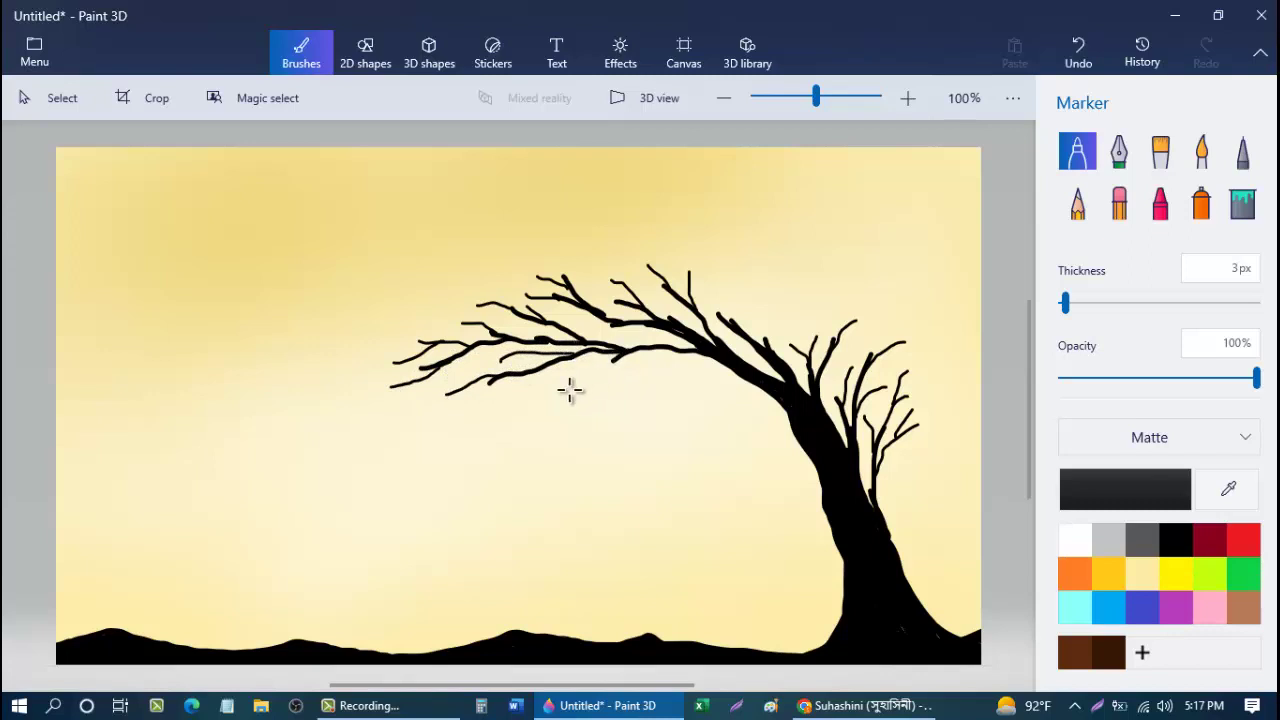
{"action": "left_click_drag", "start_coordinate": [503, 409], "coordinate": [548, 363]}
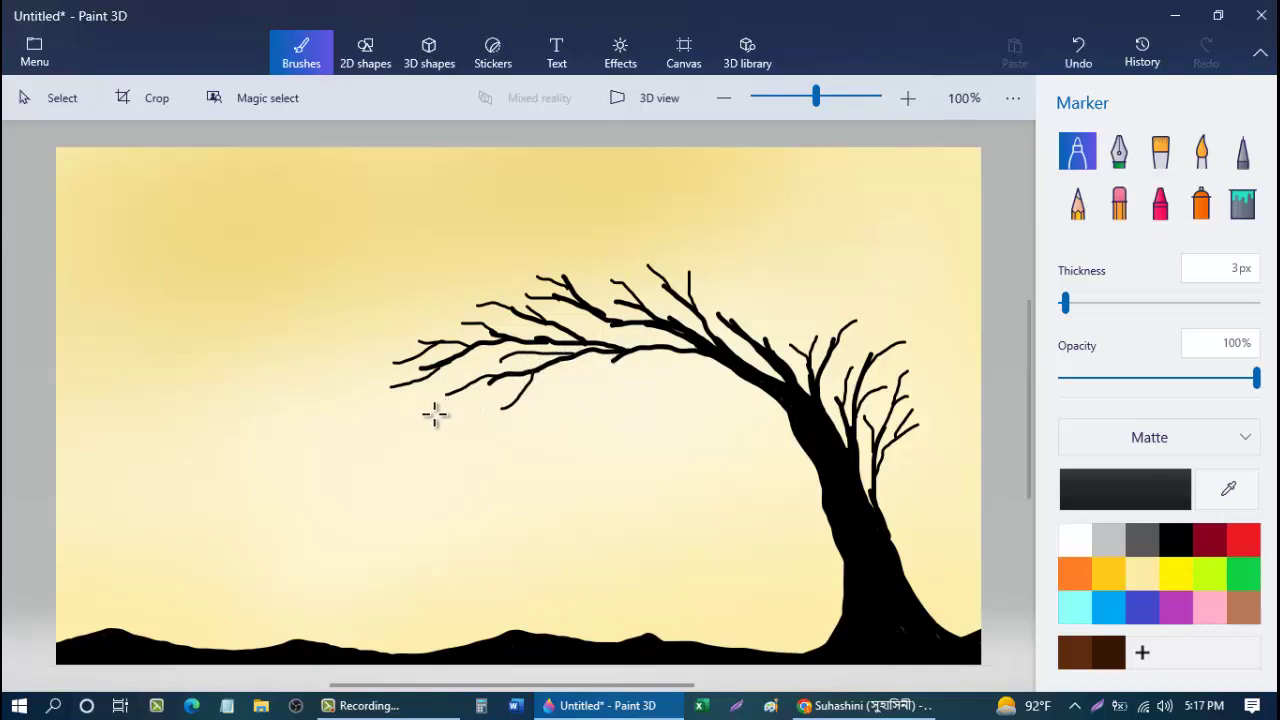
{"action": "left_click_drag", "start_coordinate": [434, 414], "coordinate": [483, 376]}
{"action": "mouse_move", "coordinate": [368, 352]}
{"action": "left_mouse_down"}
{"action": "mouse_move", "coordinate": [422, 360]}
{"action": "mouse_move", "coordinate": [448, 319]}
{"action": "mouse_move", "coordinate": [513, 298]}
{"action": "left_mouse_up"}
{"action": "key", "text": "super+Down"}
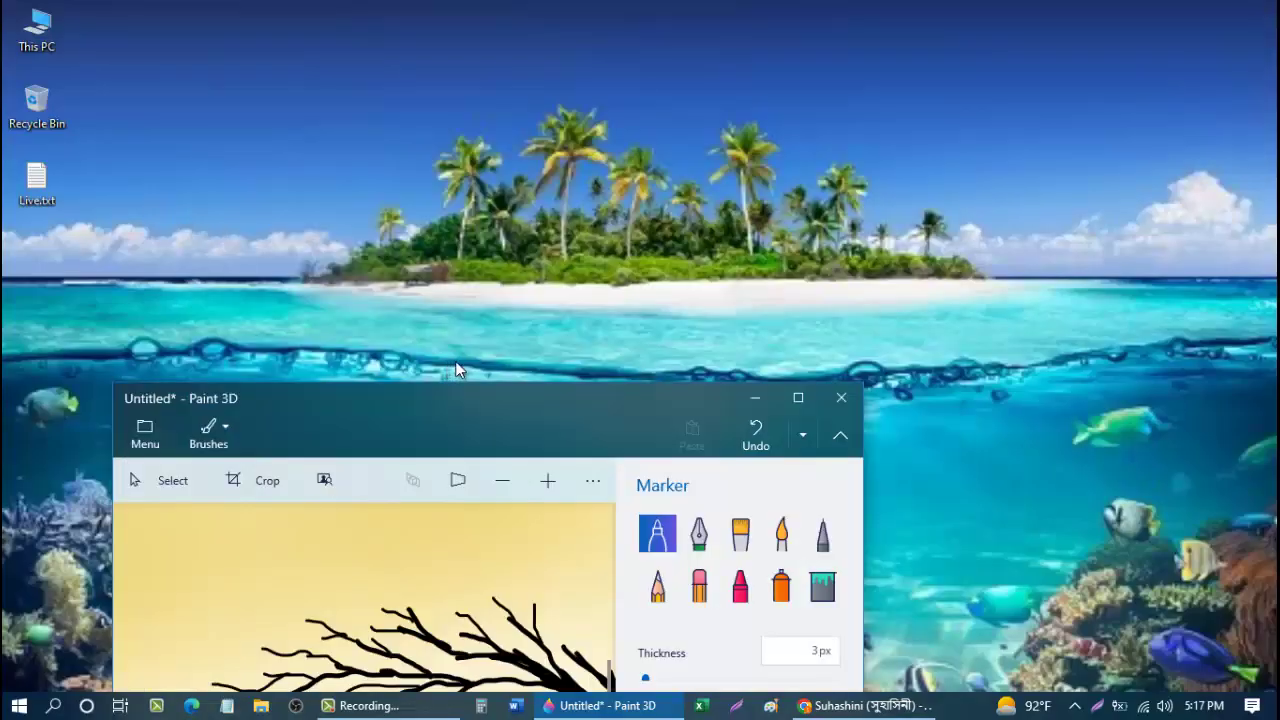
{"action": "left_click", "coordinate": [797, 399]}
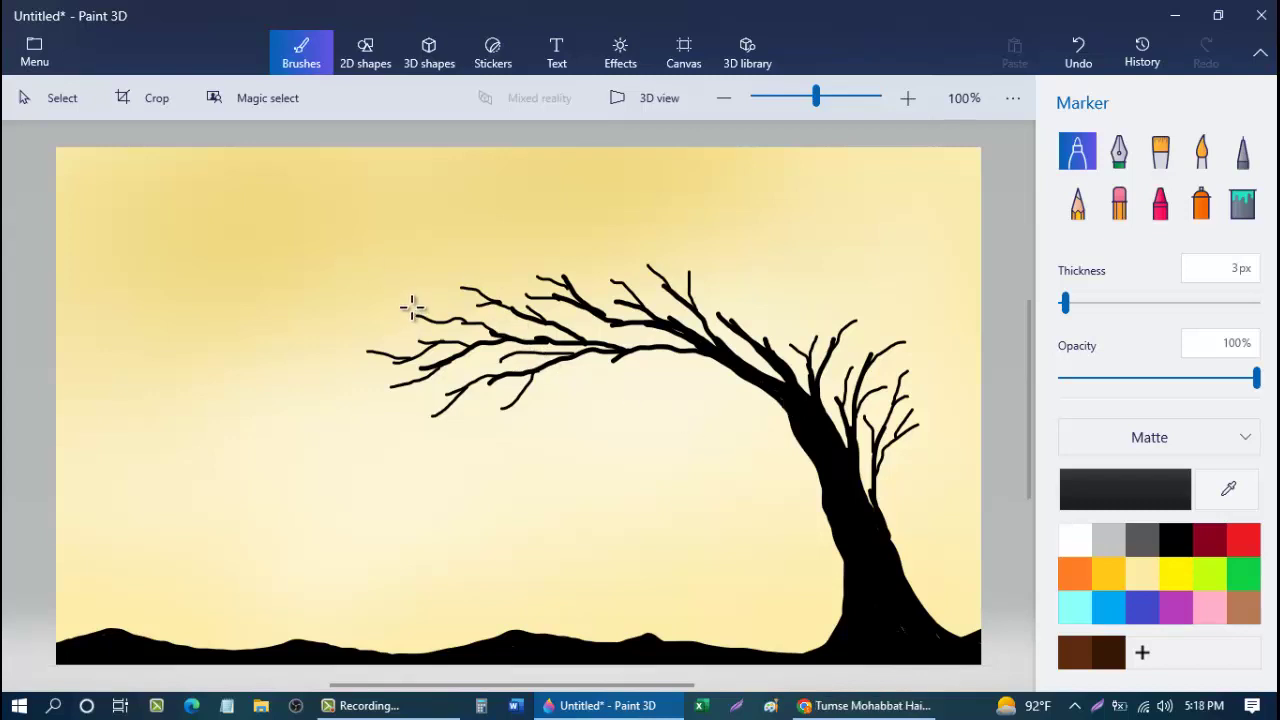
{"action": "left_click_drag", "start_coordinate": [409, 297], "coordinate": [446, 321]}
{"action": "left_click_drag", "start_coordinate": [365, 337], "coordinate": [442, 350]}
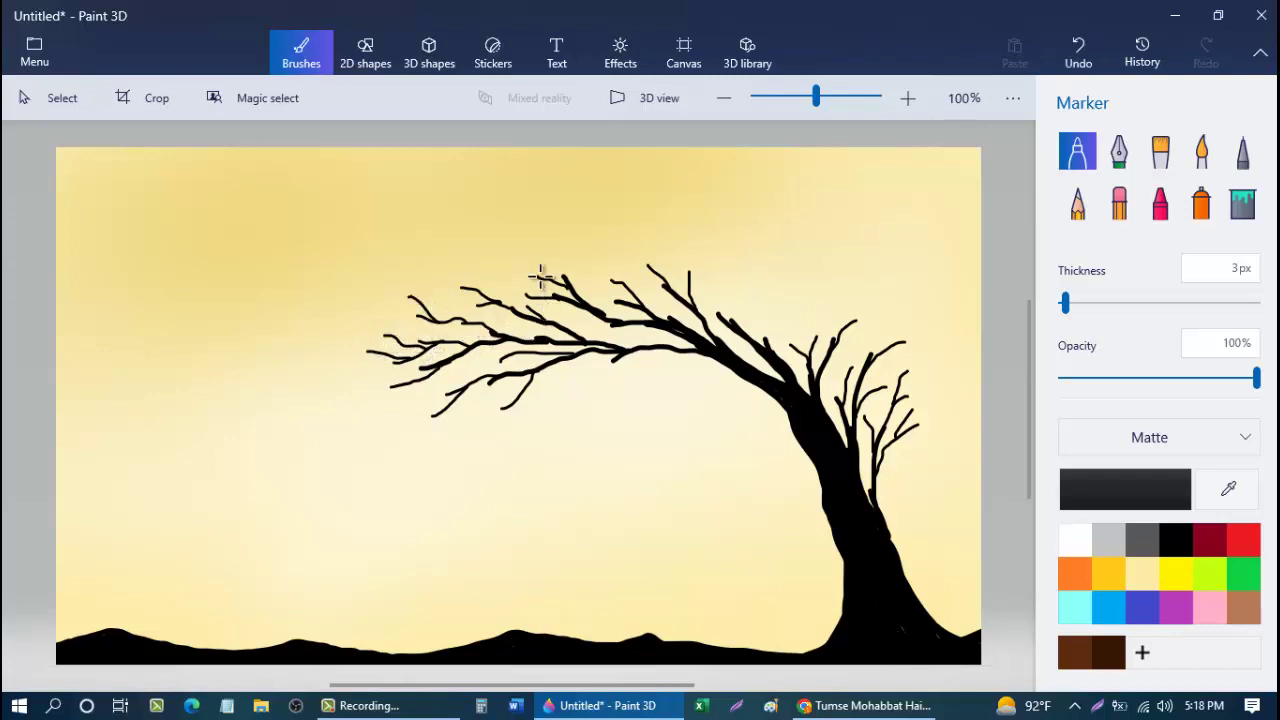
Step: Add fine twigs along the crown's upper edge, from the upper left branches across the middle branch to the trunk's top, undoing stray strokes
{"action": "mouse_move", "coordinate": [498, 269]}
{"action": "left_mouse_down"}
{"action": "mouse_move", "coordinate": [625, 282]}
{"action": "mouse_move", "coordinate": [702, 321]}
{"action": "mouse_move", "coordinate": [750, 322]}
{"action": "mouse_move", "coordinate": [786, 370]}
{"action": "mouse_move", "coordinate": [732, 301]}
{"action": "mouse_move", "coordinate": [779, 358]}
{"action": "mouse_move", "coordinate": [761, 304]}
{"action": "mouse_move", "coordinate": [699, 285]}
{"action": "left_mouse_up"}
{"action": "key", "text": "ctrl+z"}
{"action": "key", "text": "ctrl+z"}
{"action": "key", "text": "ctrl+z"}
{"action": "mouse_move", "coordinate": [815, 372]}
{"action": "left_mouse_down"}
{"action": "mouse_move", "coordinate": [820, 322]}
{"action": "mouse_move", "coordinate": [880, 373]}
{"action": "mouse_move", "coordinate": [851, 343]}
{"action": "left_mouse_up"}
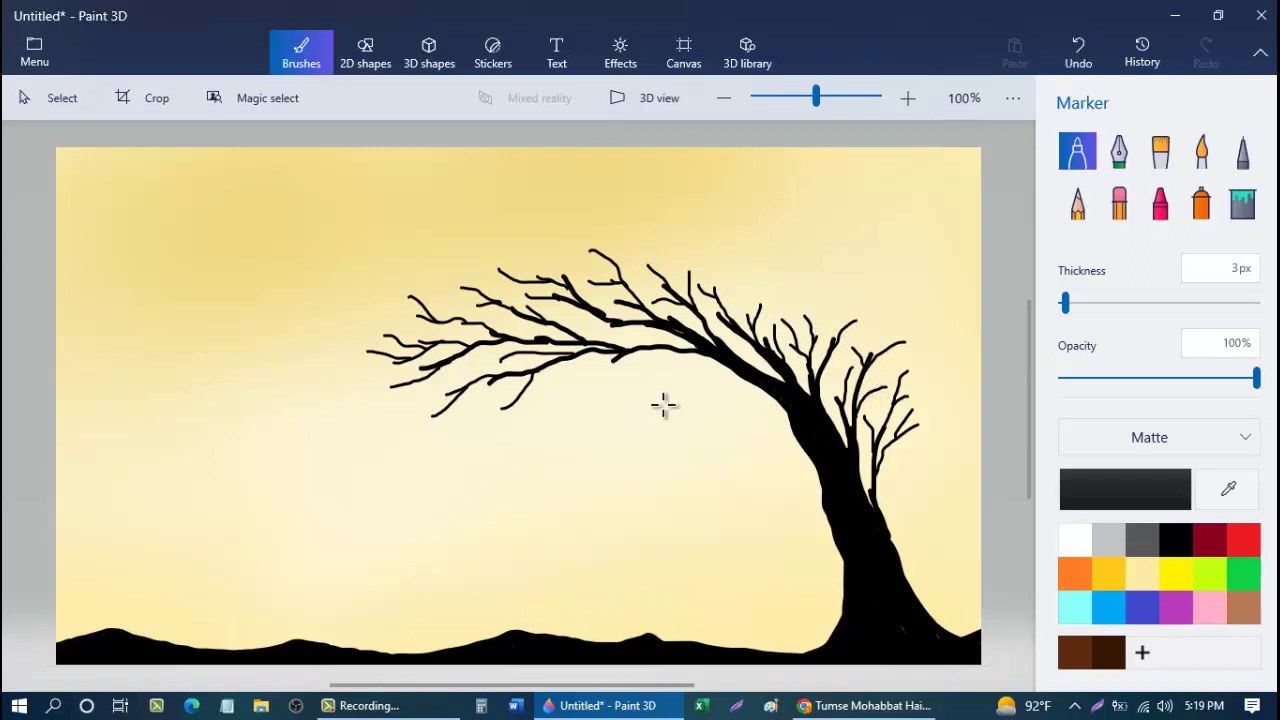
Step: Draw thin drooping twigs along the underside of the long left branch, from its outer tip to near the trunk
{"action": "mouse_move", "coordinate": [589, 392]}
{"action": "left_mouse_down"}
{"action": "mouse_move", "coordinate": [621, 354]}
{"action": "mouse_move", "coordinate": [570, 384]}
{"action": "mouse_move", "coordinate": [668, 352]}
{"action": "left_mouse_up"}
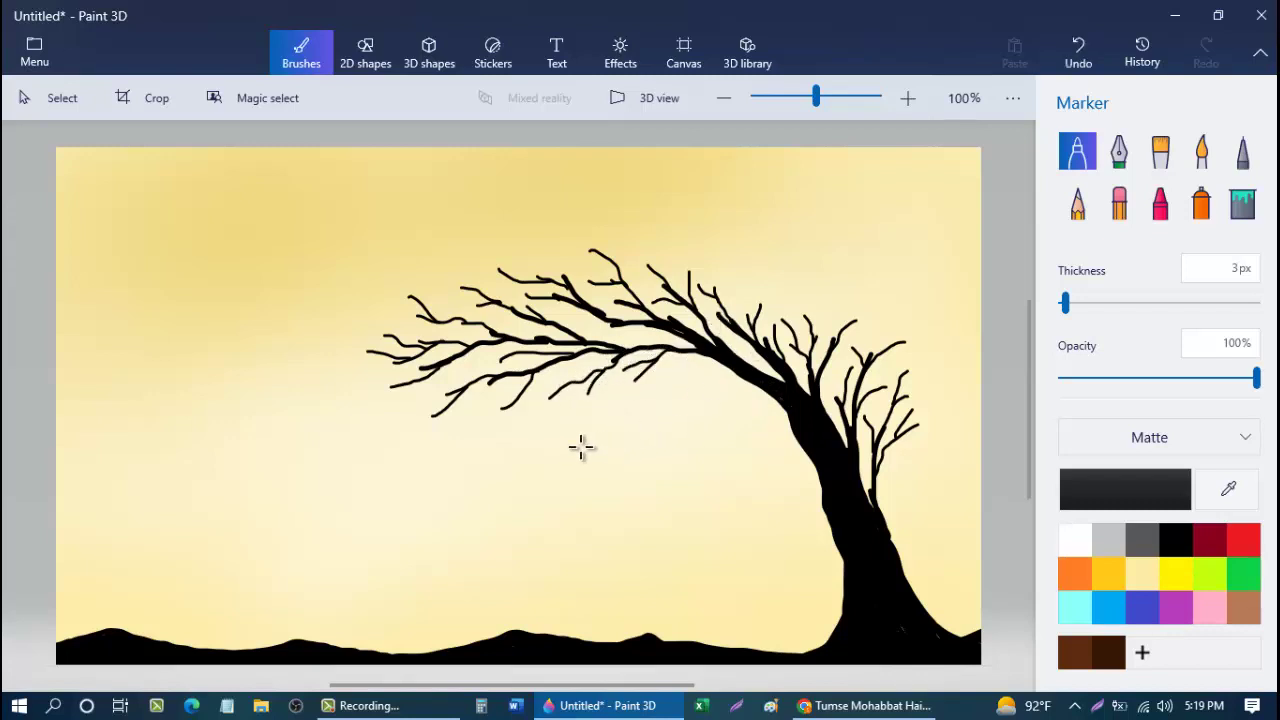
{"action": "left_click_drag", "start_coordinate": [566, 428], "coordinate": [589, 388]}
{"action": "mouse_move", "coordinate": [531, 423]}
{"action": "left_mouse_down"}
{"action": "mouse_move", "coordinate": [550, 394]}
{"action": "mouse_move", "coordinate": [617, 391]}
{"action": "mouse_move", "coordinate": [649, 371]}
{"action": "left_mouse_up"}
{"action": "left_click_drag", "start_coordinate": [468, 418], "coordinate": [520, 385]}
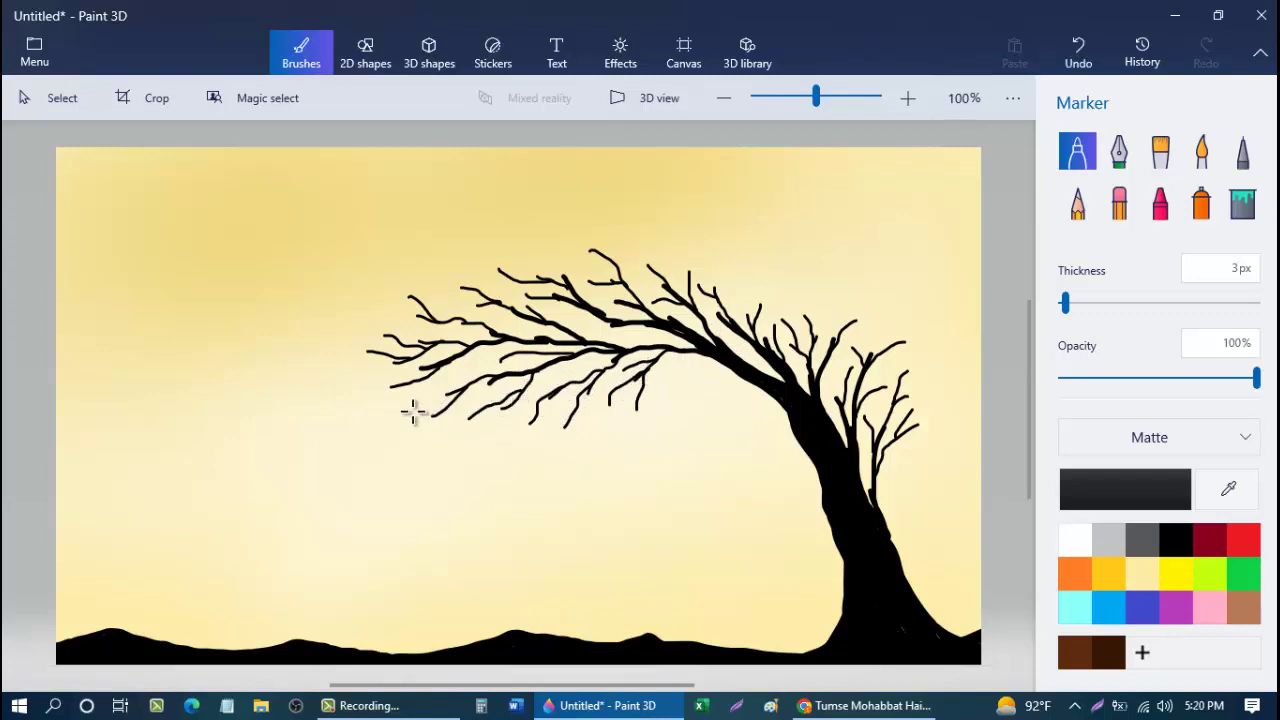
{"action": "left_click_drag", "start_coordinate": [402, 416], "coordinate": [432, 408]}
{"action": "mouse_move", "coordinate": [672, 376]}
{"action": "left_mouse_down"}
{"action": "mouse_move", "coordinate": [737, 372]}
{"action": "mouse_move", "coordinate": [671, 367]}
{"action": "mouse_move", "coordinate": [689, 370]}
{"action": "left_mouse_up"}
Step: Add short upward twigs to the branch tips along the crown's top, from the upper left to the right-hand branches
{"action": "left_click_drag", "start_coordinate": [608, 254], "coordinate": [607, 222]}
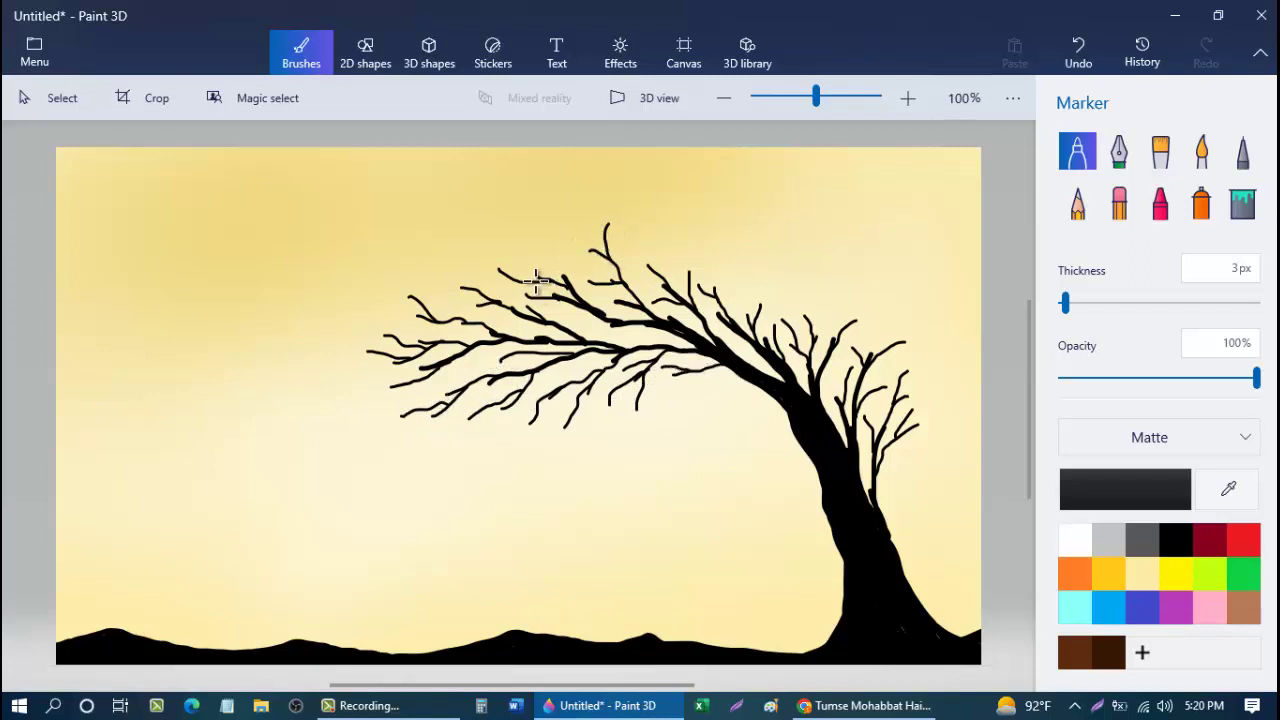
{"action": "mouse_move", "coordinate": [536, 284]}
{"action": "left_mouse_down"}
{"action": "mouse_move", "coordinate": [513, 249]}
{"action": "mouse_move", "coordinate": [539, 281]}
{"action": "mouse_move", "coordinate": [478, 264]}
{"action": "left_mouse_up"}
{"action": "left_click_drag", "start_coordinate": [660, 274], "coordinate": [658, 242]}
{"action": "mouse_move", "coordinate": [728, 314]}
{"action": "left_mouse_down"}
{"action": "mouse_move", "coordinate": [752, 280]}
{"action": "mouse_move", "coordinate": [834, 332]}
{"action": "mouse_move", "coordinate": [827, 362]}
{"action": "mouse_move", "coordinate": [757, 292]}
{"action": "mouse_move", "coordinate": [786, 291]}
{"action": "mouse_move", "coordinate": [790, 318]}
{"action": "mouse_move", "coordinate": [827, 335]}
{"action": "mouse_move", "coordinate": [842, 293]}
{"action": "left_mouse_up"}
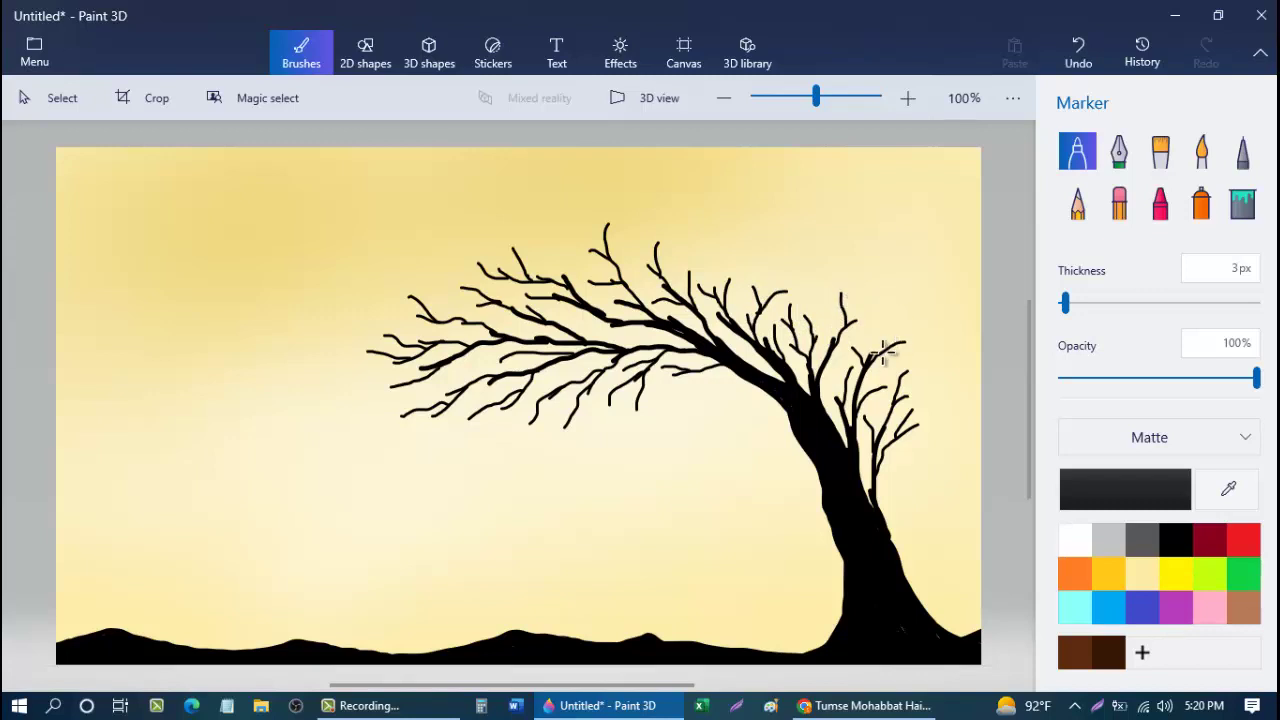
{"action": "left_click_drag", "start_coordinate": [883, 352], "coordinate": [890, 316]}
Step: Lengthen the outermost left branches with drooping lower twigs and small forks at the middle and upper tips
{"action": "left_click_drag", "start_coordinate": [412, 466], "coordinate": [447, 405]}
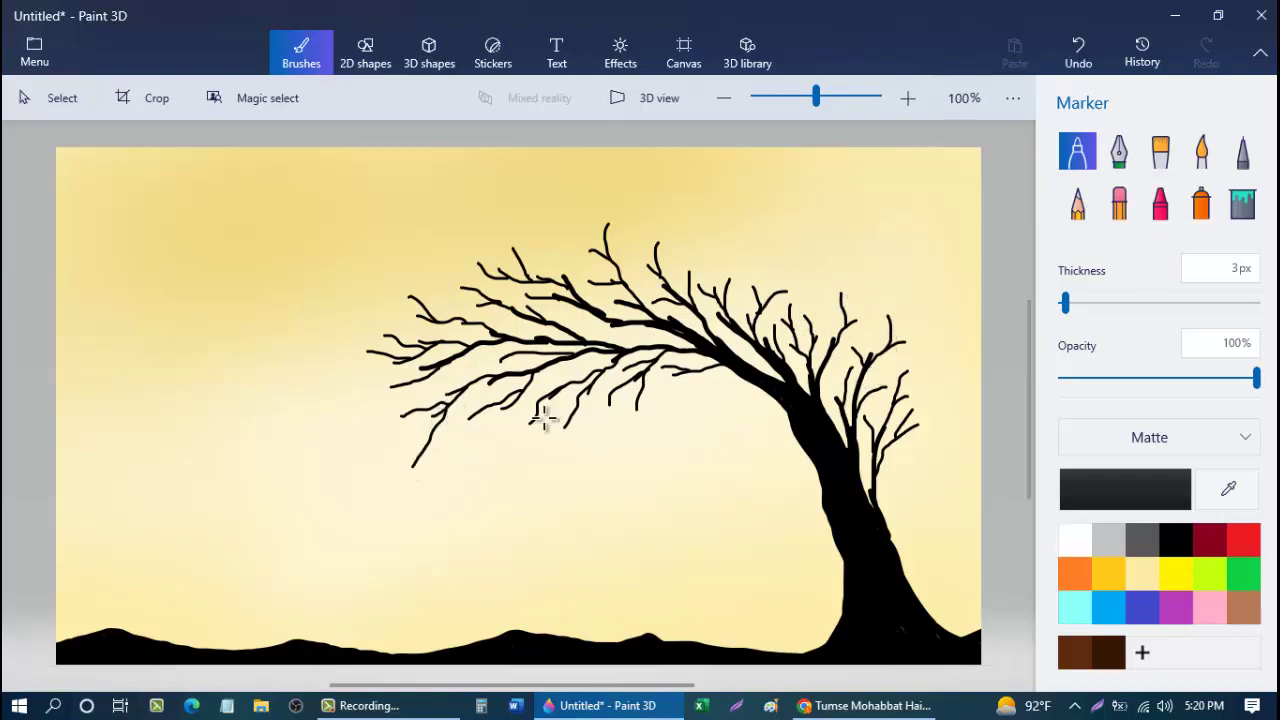
{"action": "left_click_drag", "start_coordinate": [365, 451], "coordinate": [441, 418]}
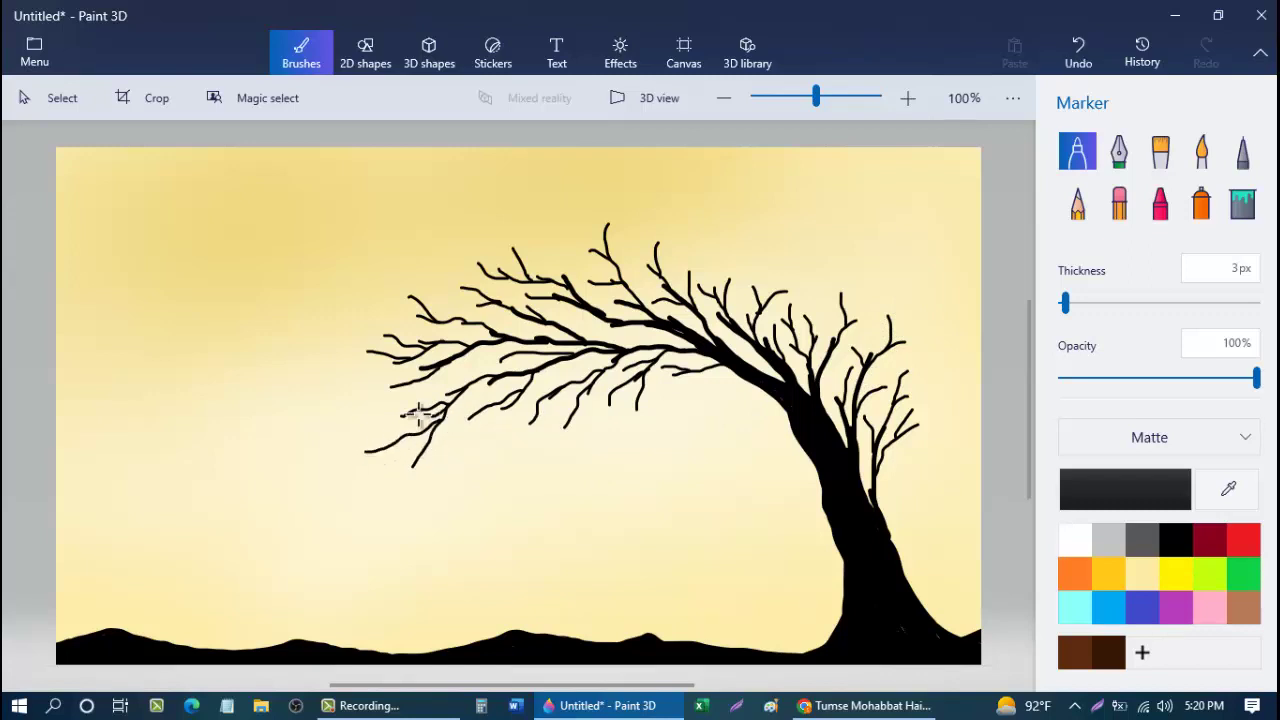
{"action": "mouse_move", "coordinate": [350, 404]}
{"action": "left_mouse_down"}
{"action": "mouse_move", "coordinate": [403, 382]}
{"action": "mouse_move", "coordinate": [398, 400]}
{"action": "mouse_move", "coordinate": [418, 383]}
{"action": "left_mouse_up"}
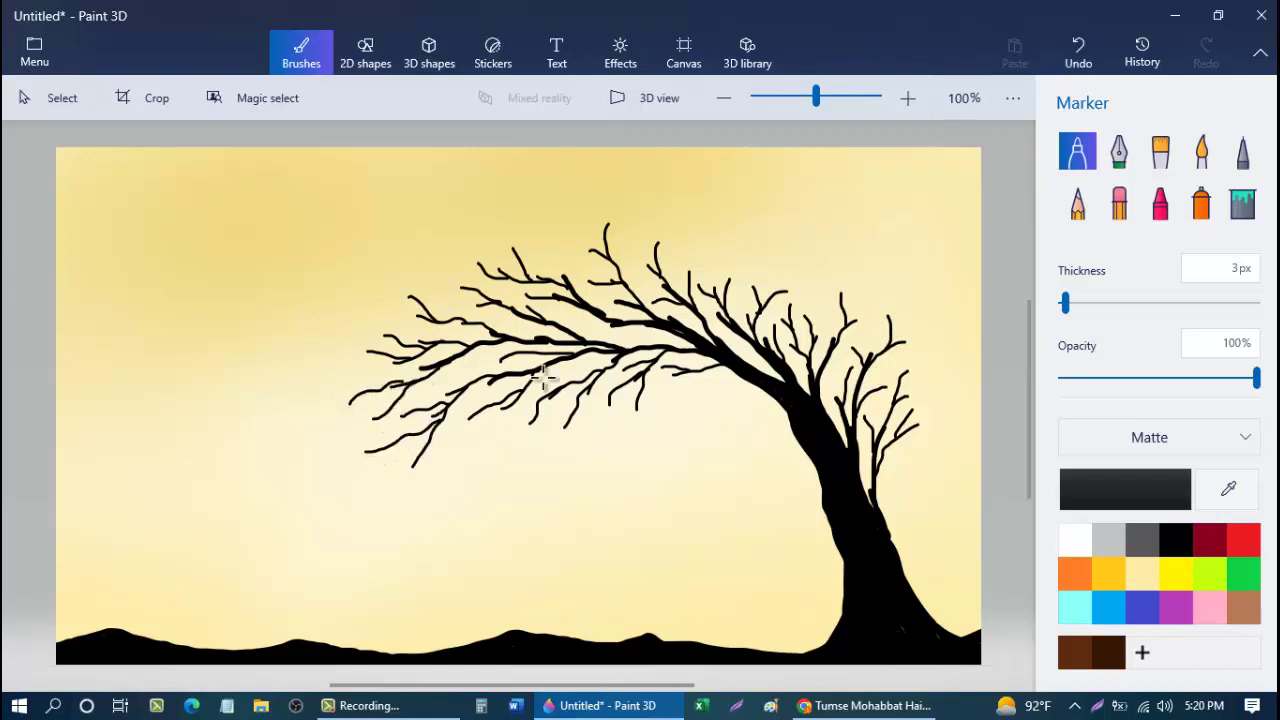
{"action": "mouse_move", "coordinate": [431, 295]}
{"action": "left_mouse_down"}
{"action": "mouse_move", "coordinate": [468, 318]}
{"action": "mouse_move", "coordinate": [372, 323]}
{"action": "mouse_move", "coordinate": [452, 325]}
{"action": "left_mouse_up"}
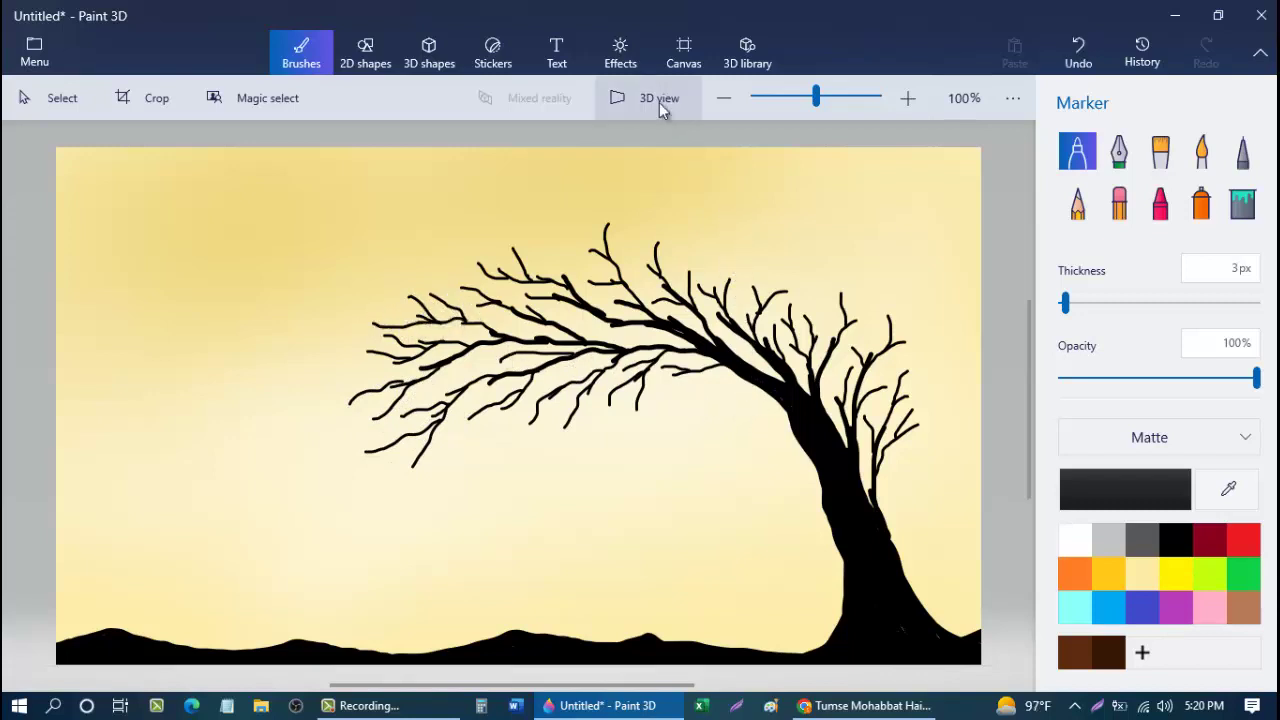
Step: Search the 3D library for "love" and insert the flat pink Heart model
{"action": "left_click", "coordinate": [747, 55]}
{"action": "scroll", "coordinate": [1060, 400], "scroll_direction": "down", "scroll_amount": 6}
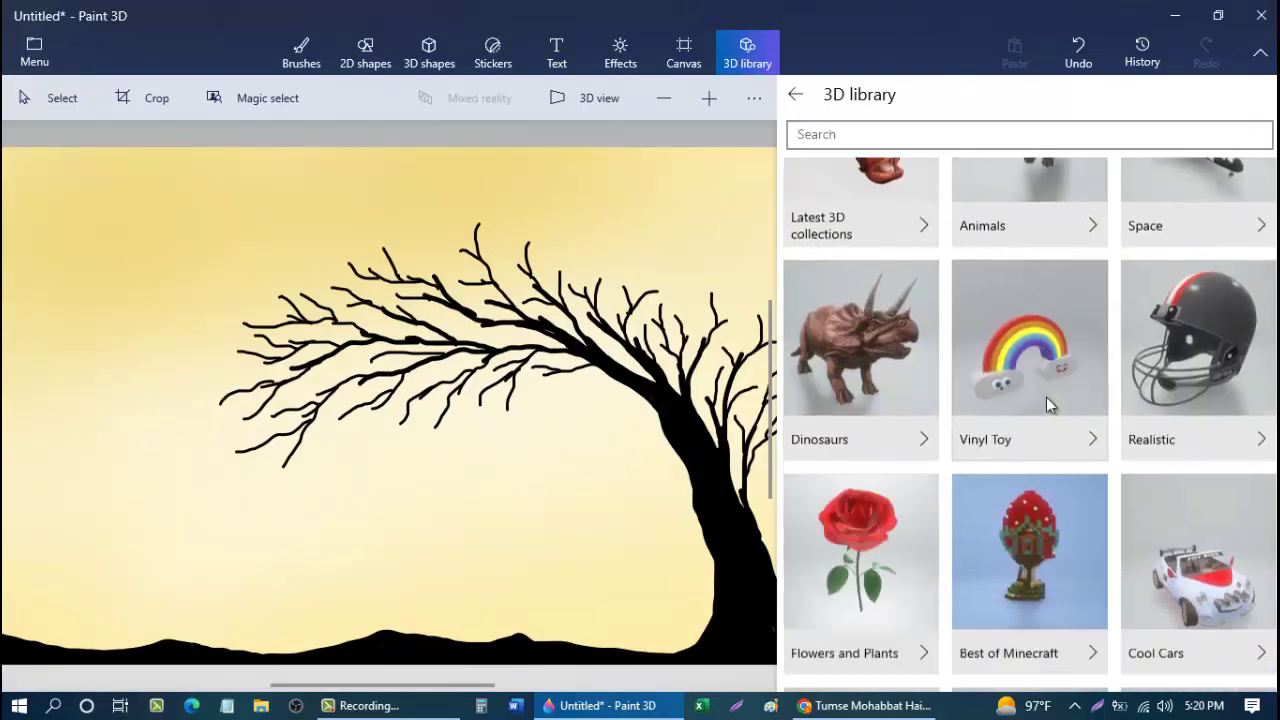
{"action": "scroll", "coordinate": [1063, 400], "scroll_direction": "up", "scroll_amount": 4}
{"action": "left_click", "coordinate": [937, 133]}
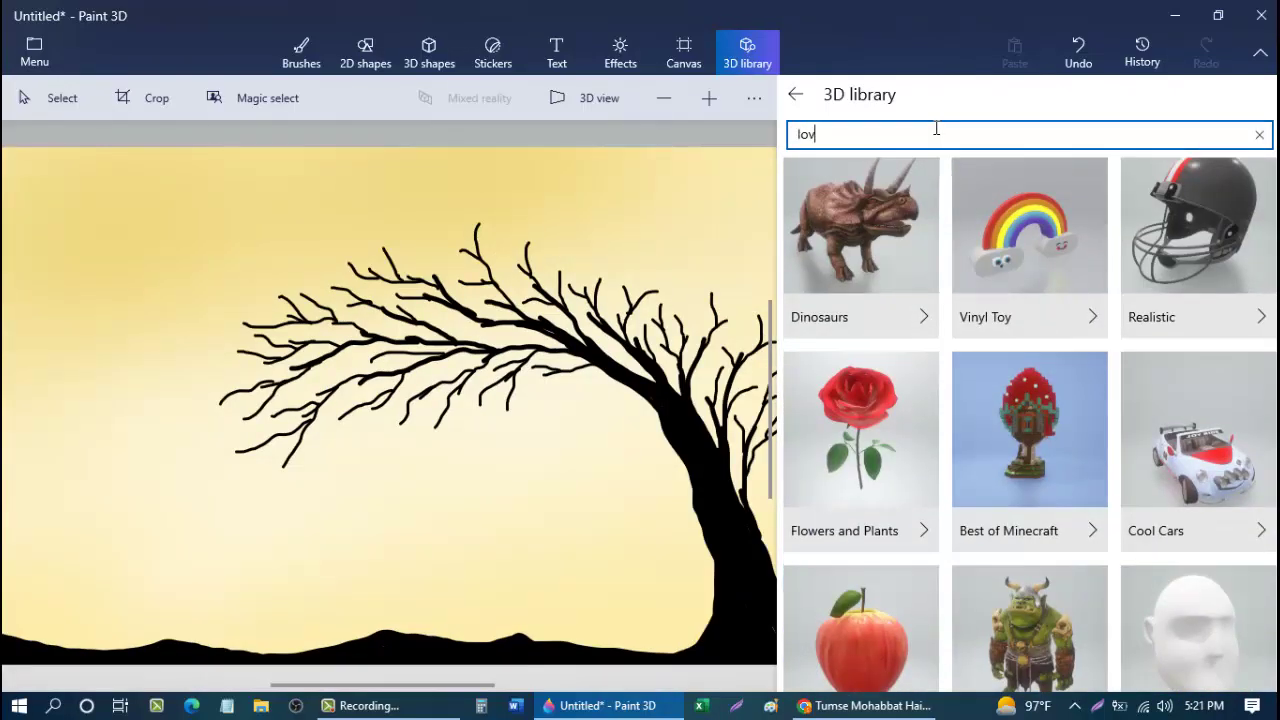
{"action": "type", "text": "love"}
{"action": "key", "text": "Return"}
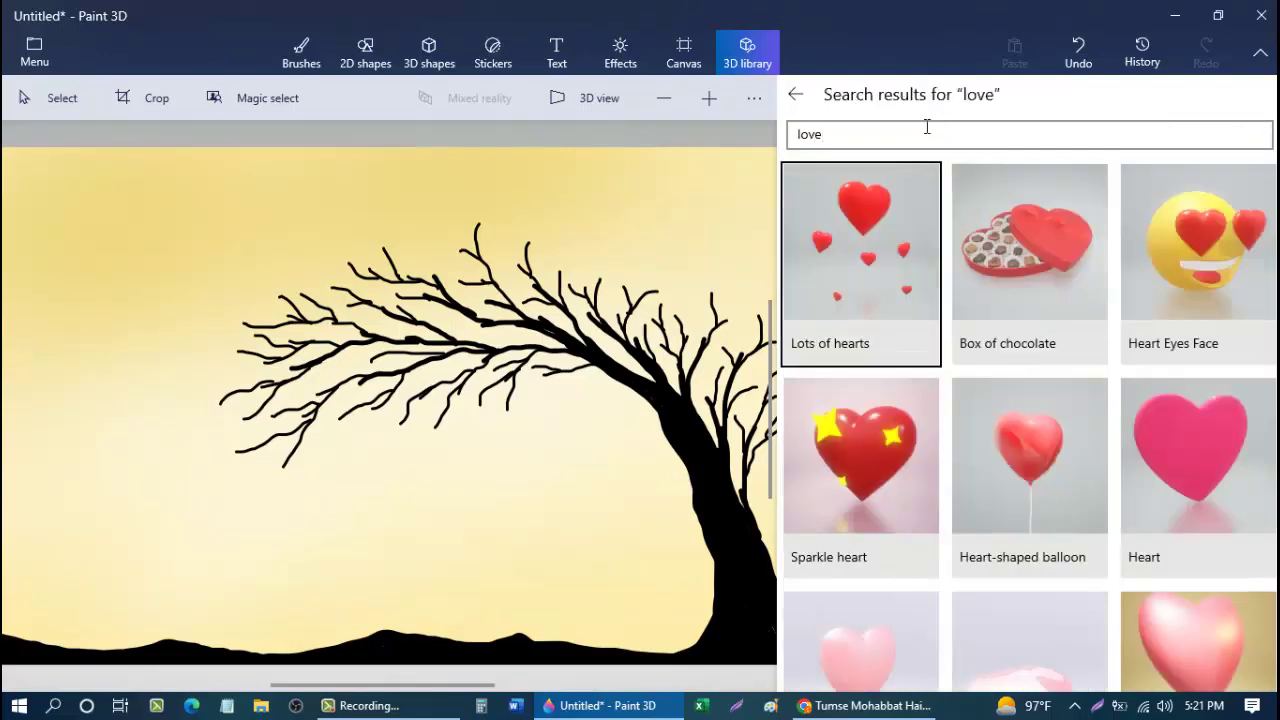
{"action": "scroll", "coordinate": [1100, 360], "scroll_direction": "down", "scroll_amount": 1}
{"action": "scroll", "coordinate": [1199, 323], "scroll_direction": "down", "scroll_amount": 2}
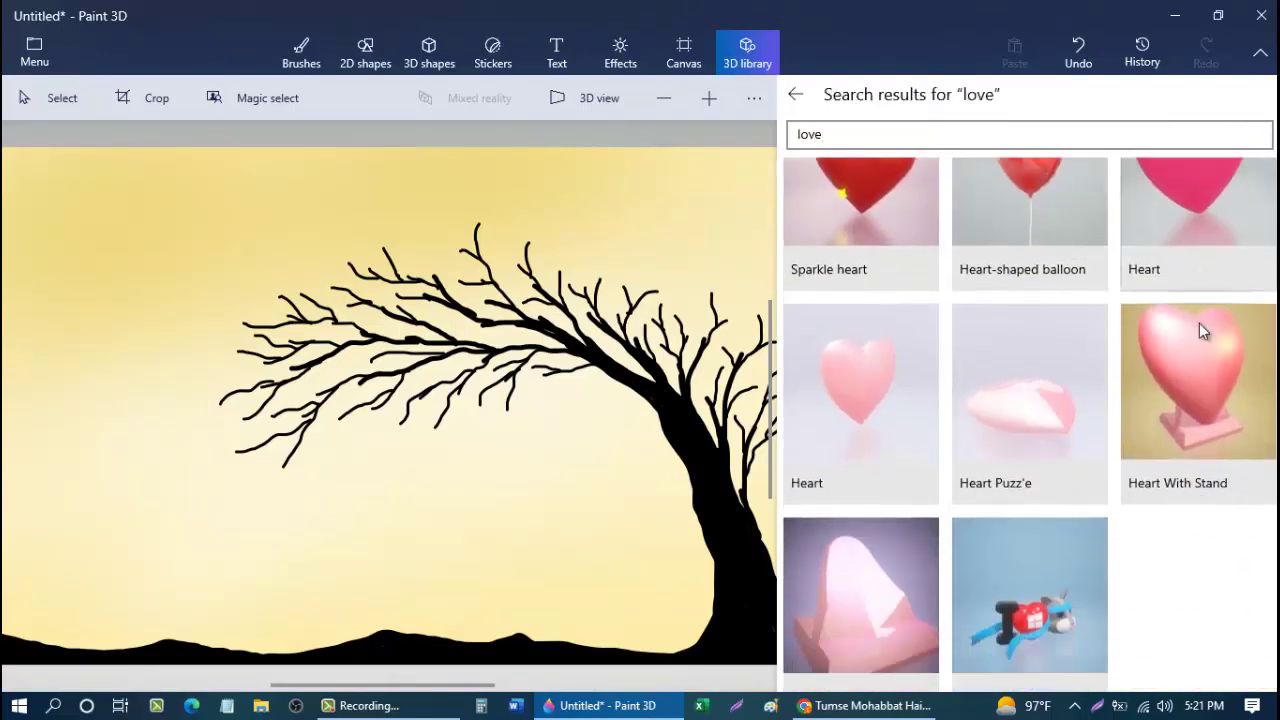
{"action": "left_click", "coordinate": [1186, 207]}
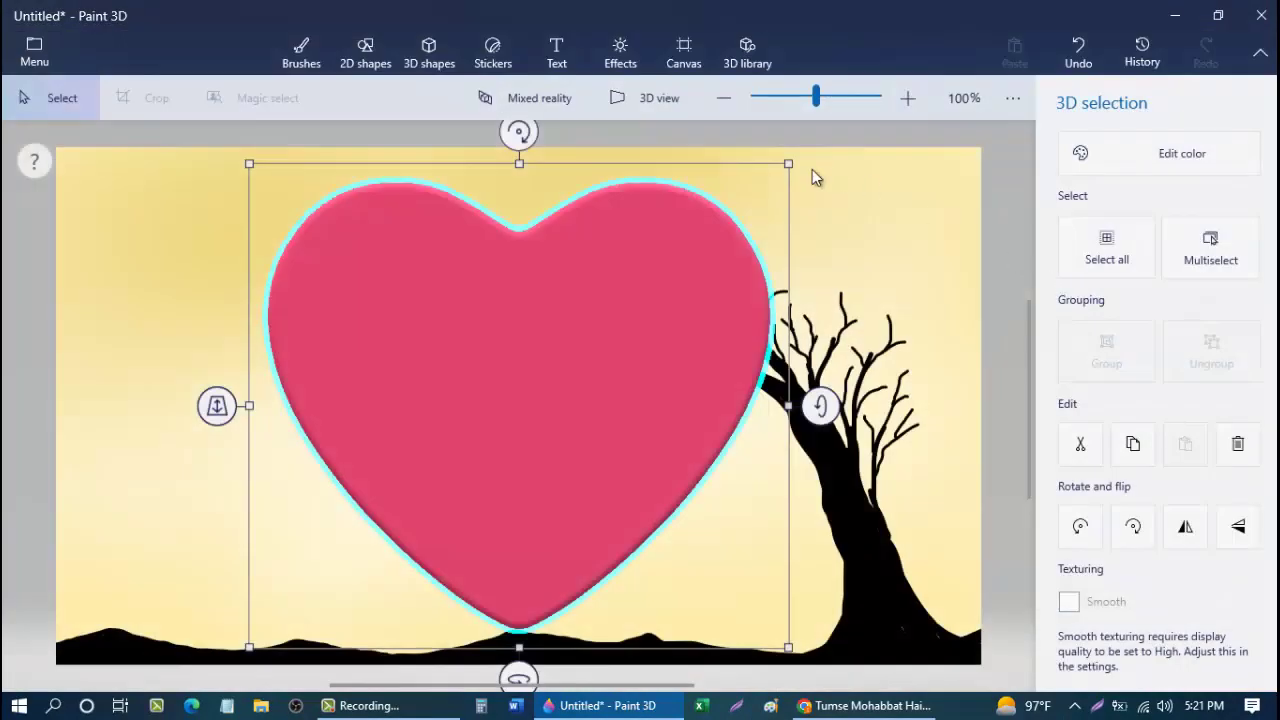
Step: Shrink the heart to leaf size, tilt it clockwise and place it near the tip of an outer left branch
{"action": "left_click_drag", "start_coordinate": [812, 169], "coordinate": [395, 555]}
{"action": "left_click_drag", "start_coordinate": [337, 594], "coordinate": [461, 393]}
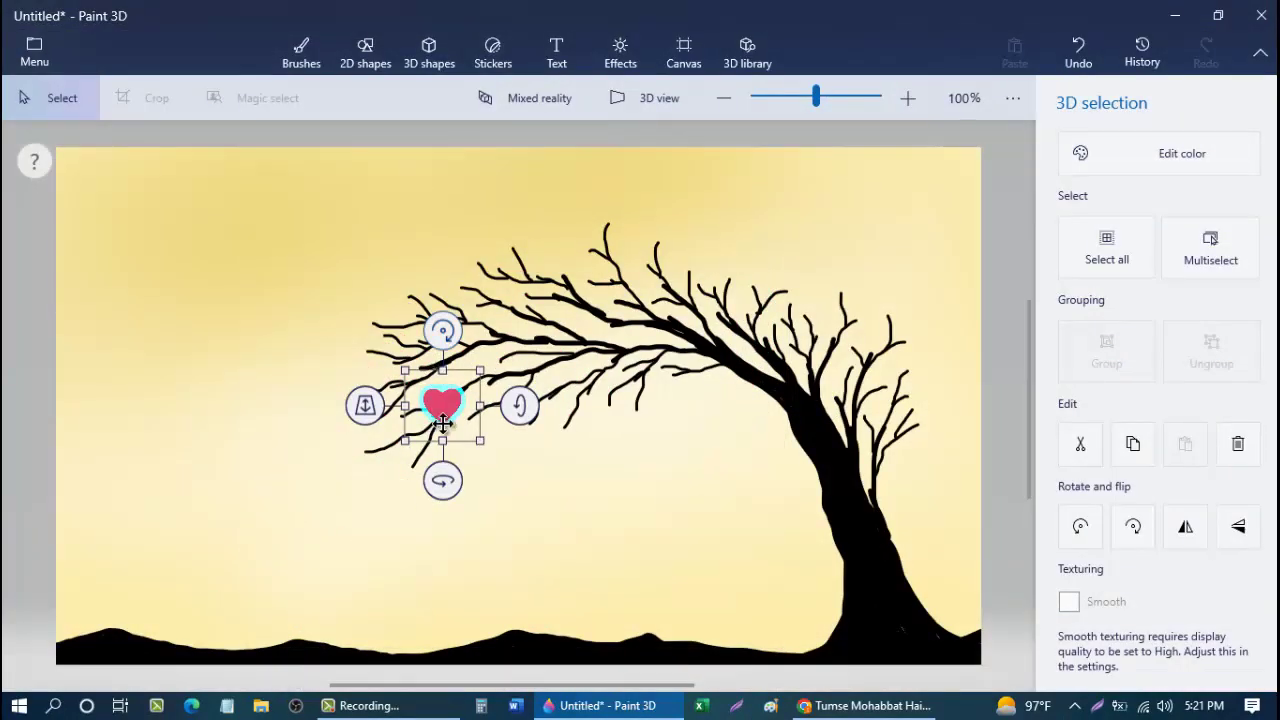
{"action": "left_click_drag", "start_coordinate": [443, 330], "coordinate": [474, 388]}
{"action": "left_click_drag", "start_coordinate": [437, 413], "coordinate": [348, 380]}
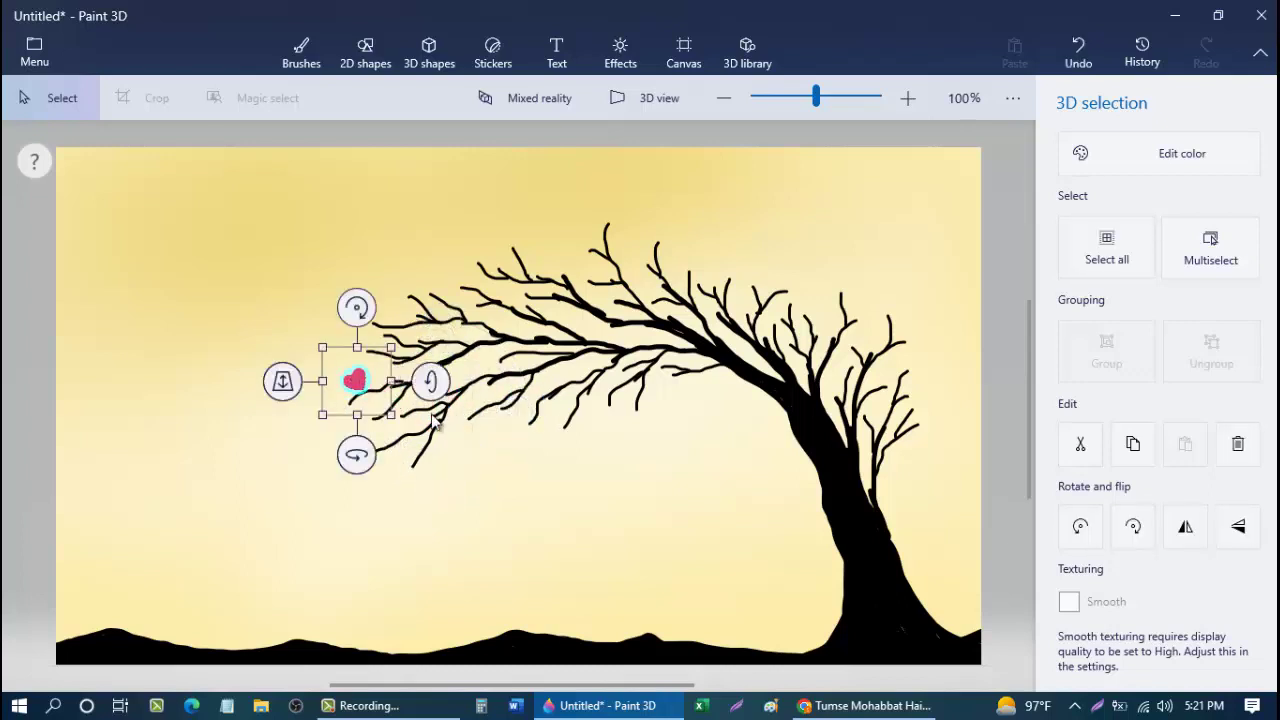
Step: Copy the small heart and place the duplicate just below and left of the original
{"action": "right_click", "coordinate": [372, 377]}
{"action": "left_click", "coordinate": [462, 125]}
{"action": "left_click", "coordinate": [386, 254]}
{"action": "right_click", "coordinate": [388, 252]}
{"action": "left_click", "coordinate": [437, 377]}
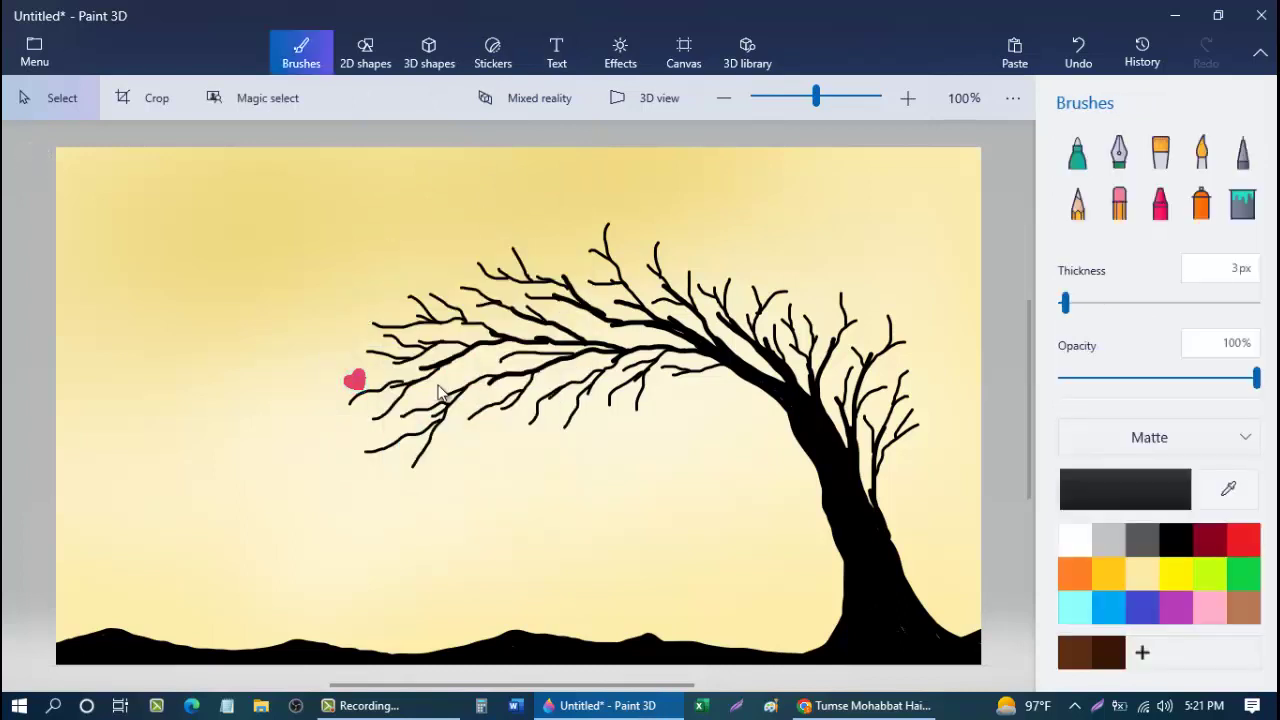
{"action": "left_click_drag", "start_coordinate": [368, 397], "coordinate": [349, 419]}
Step: Paste two more hearts, placing one at the upper left twig's tip and one at a twig tip below the original
{"action": "left_click", "coordinate": [384, 276]}
{"action": "key", "text": "ctrl+v"}
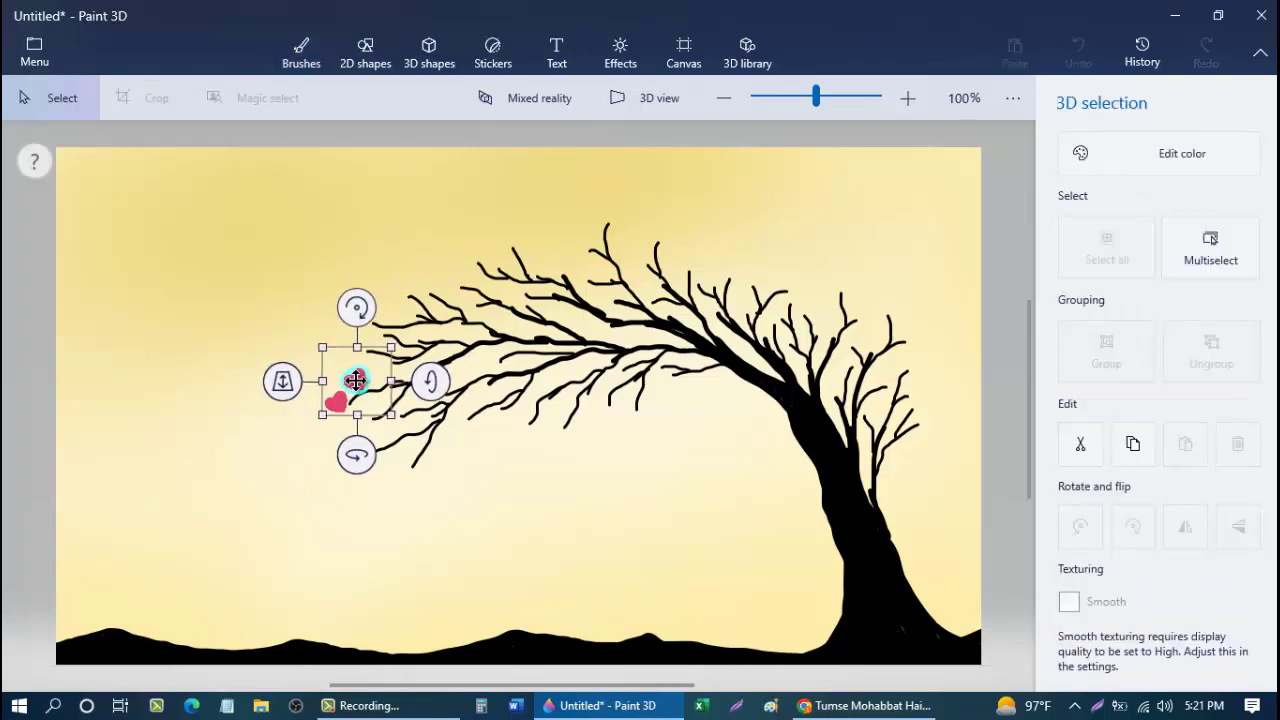
{"action": "left_click_drag", "start_coordinate": [355, 380], "coordinate": [363, 317]}
{"action": "left_click", "coordinate": [278, 350]}
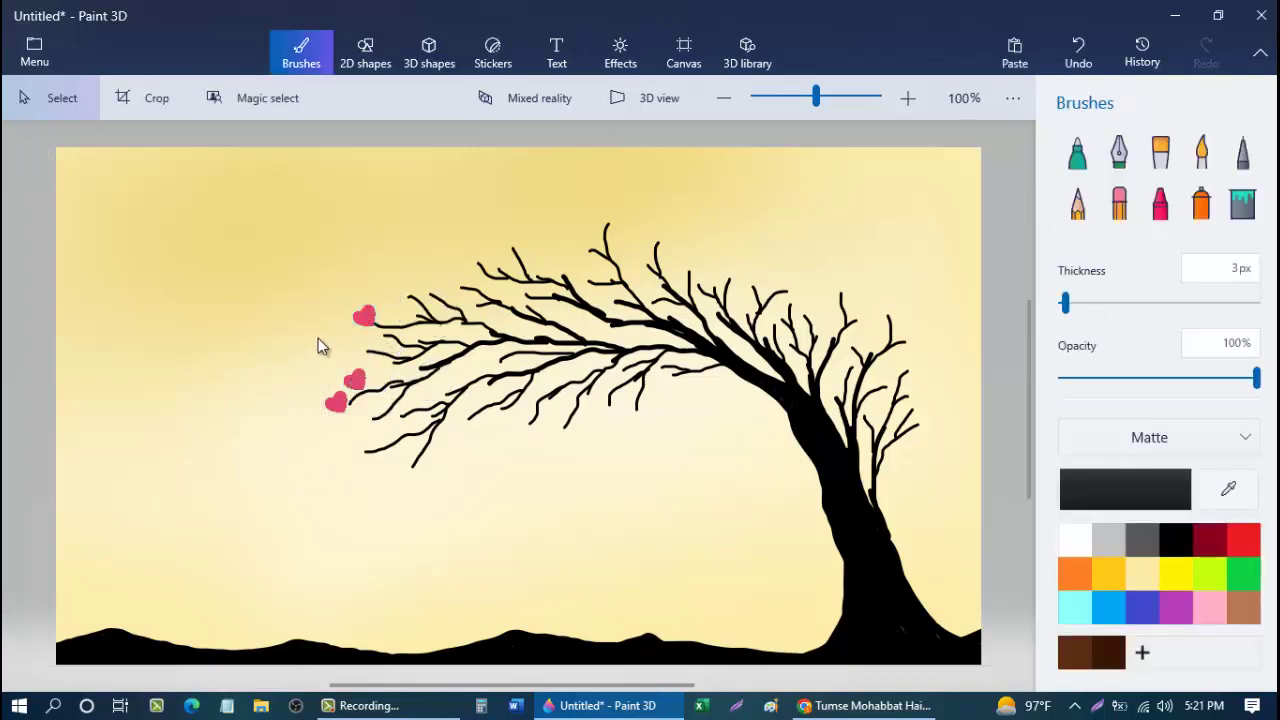
{"action": "key", "text": "ctrl+v"}
{"action": "left_click_drag", "start_coordinate": [352, 378], "coordinate": [368, 418]}
{"action": "left_click", "coordinate": [540, 465]}
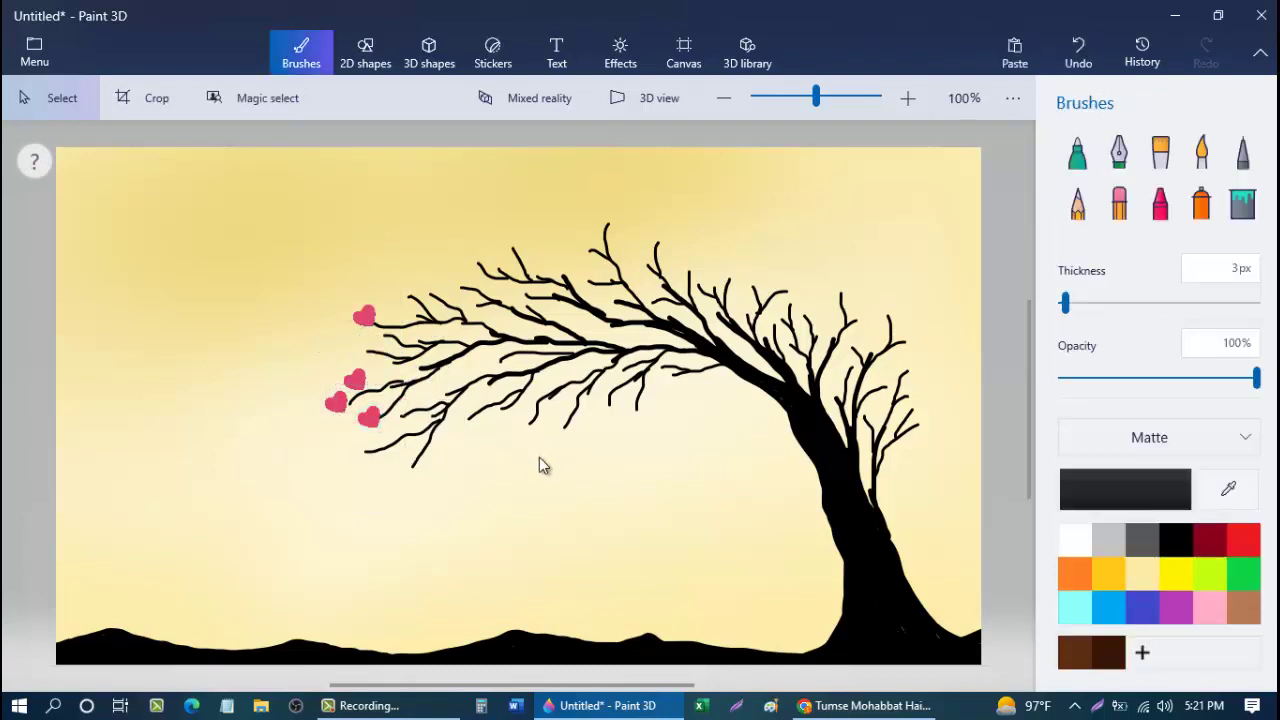
Step: Paste two more hearts, placing one between the top heart and the original and one right of the lower hearts
{"action": "key", "text": "ctrl+v"}
{"action": "mouse_move", "coordinate": [350, 376]}
{"action": "left_mouse_down"}
{"action": "mouse_move", "coordinate": [356, 347]}
{"action": "mouse_move", "coordinate": [425, 419]}
{"action": "mouse_move", "coordinate": [404, 412]}
{"action": "left_mouse_up"}
{"action": "left_click", "coordinate": [519, 502]}
{"action": "key", "text": "ctrl+v"}
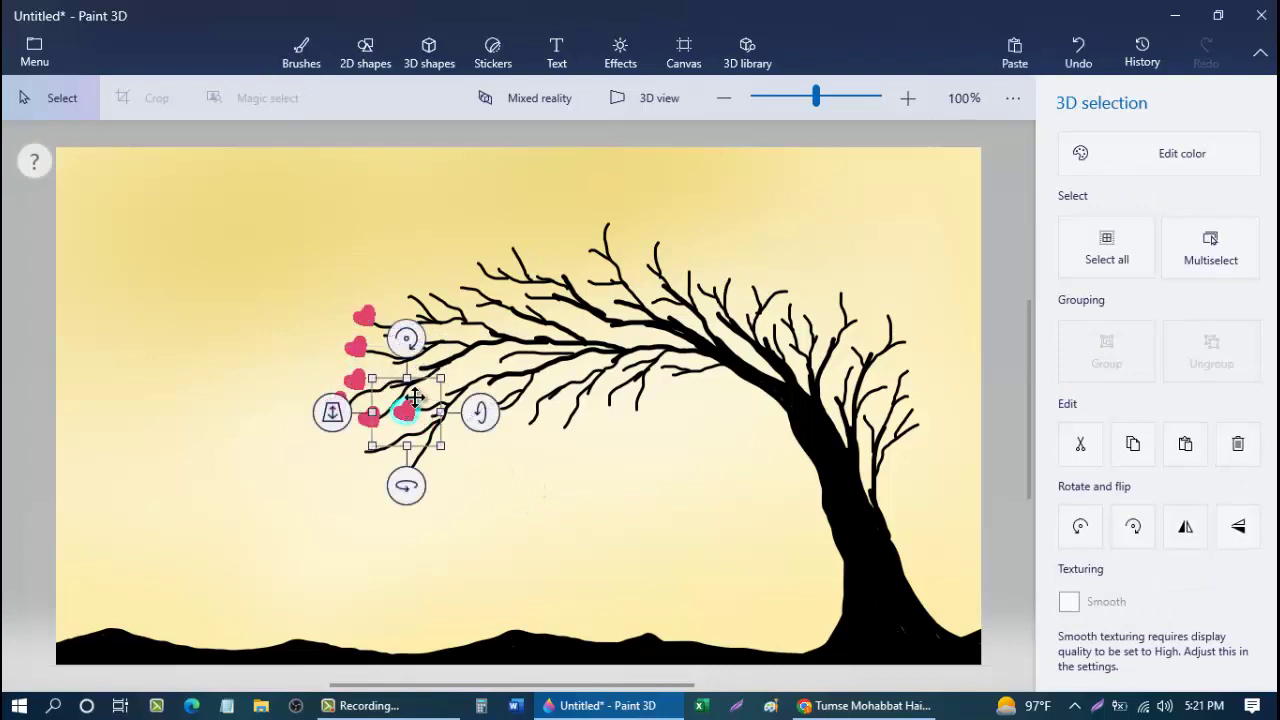
{"action": "left_click", "coordinate": [533, 540]}
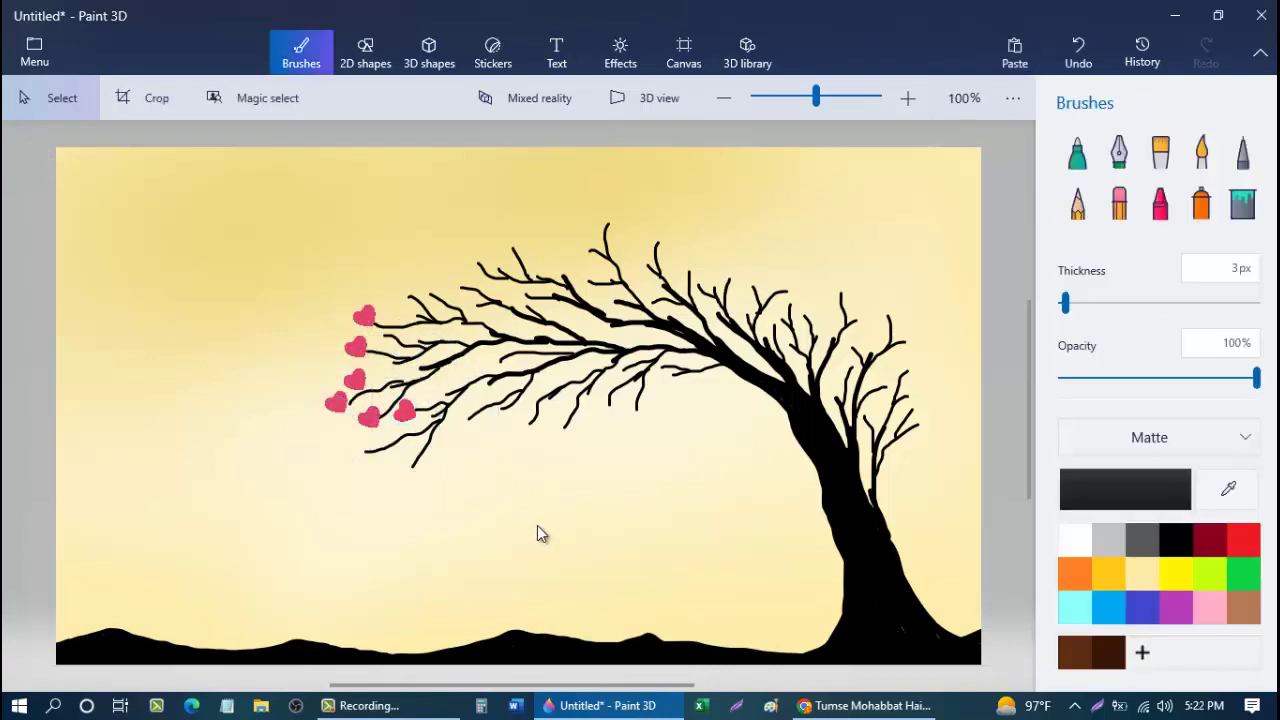
Step: Paste another heart, rotate it counterclockwise and place it at the lowest left twig's tip
{"action": "key", "text": "ctrl+v"}
{"action": "left_click_drag", "start_coordinate": [339, 370], "coordinate": [334, 368]}
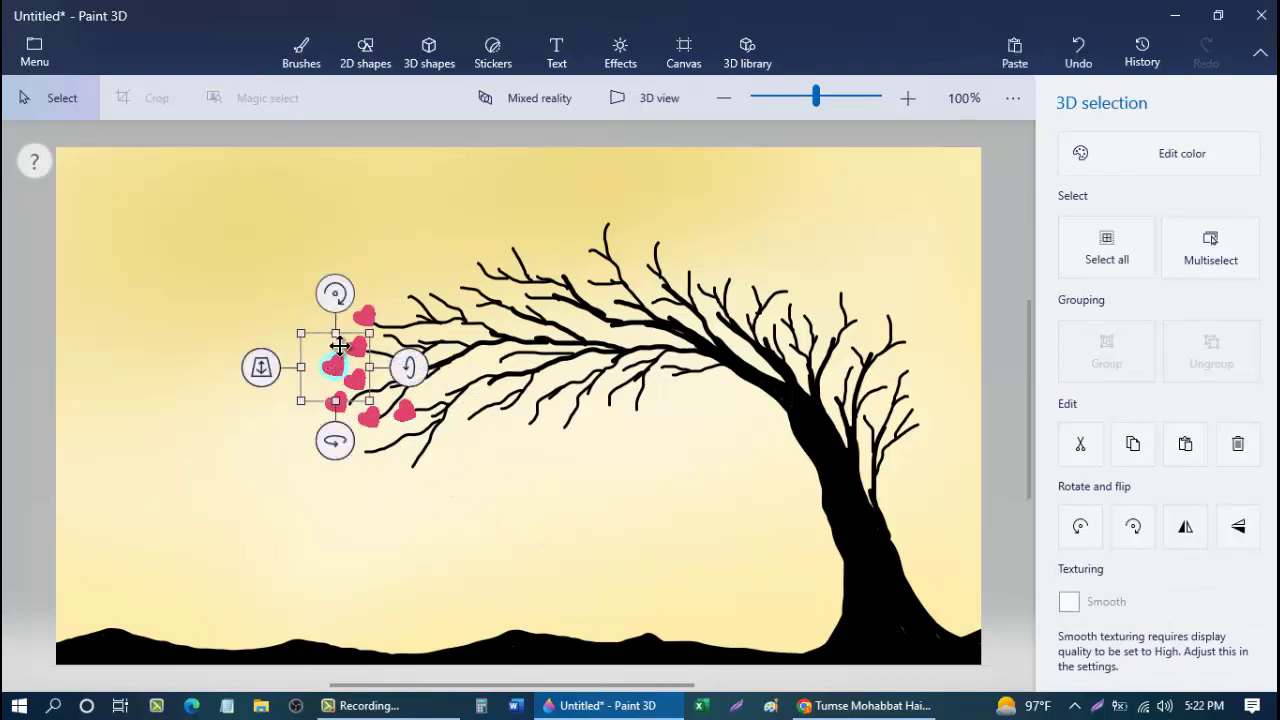
{"action": "left_click_drag", "start_coordinate": [334, 294], "coordinate": [300, 304]}
{"action": "mouse_move", "coordinate": [341, 374]}
{"action": "left_mouse_down"}
{"action": "mouse_move", "coordinate": [324, 378]}
{"action": "mouse_move", "coordinate": [357, 382]}
{"action": "mouse_move", "coordinate": [367, 449]}
{"action": "mouse_move", "coordinate": [314, 438]}
{"action": "mouse_move", "coordinate": [369, 462]}
{"action": "left_mouse_up"}
{"action": "left_click", "coordinate": [553, 513]}
Step: Copy the original tilted heart and place the duplicate to its left, at the cluster's outer edge
{"action": "left_click", "coordinate": [355, 379]}
{"action": "key", "text": "ctrl+c"}
{"action": "key", "text": "ctrl+v"}
{"action": "left_click", "coordinate": [460, 520]}
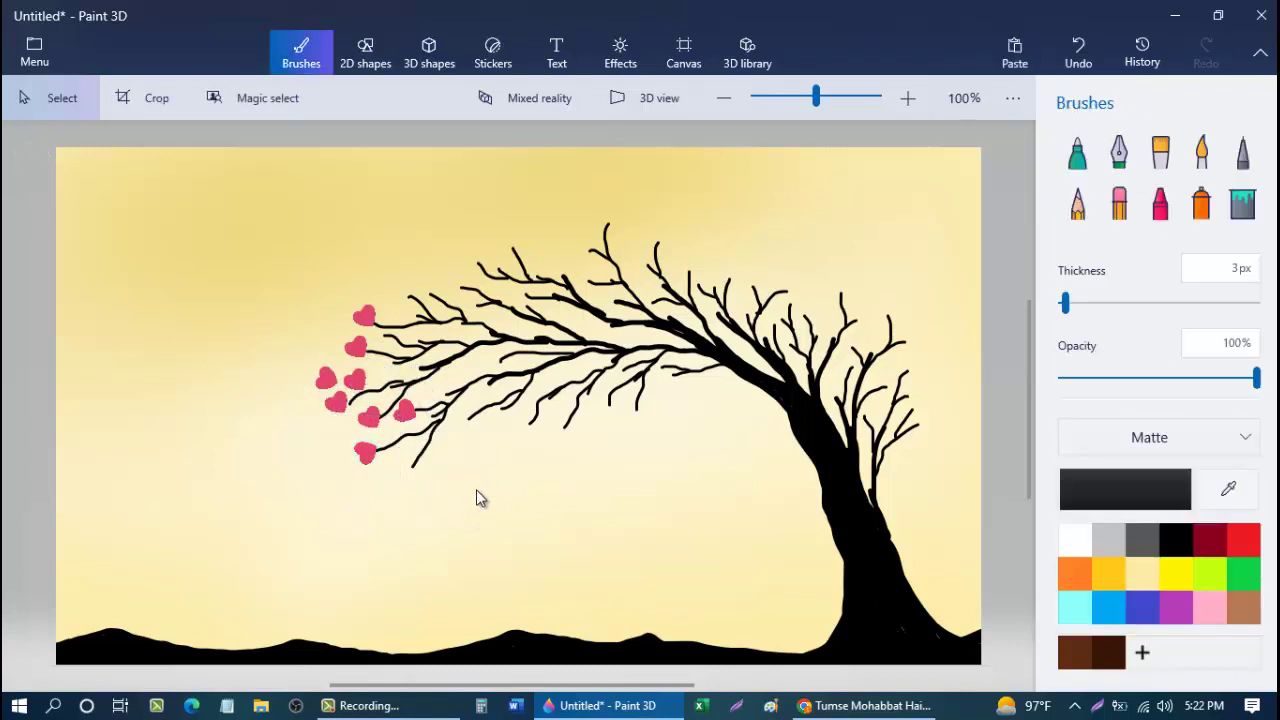
Step: Paste two more hearts, rotate them counterclockwise, and place one left of the lowest heart and one at the drooping lower twig's tip
{"action": "key", "text": "ctrl+v"}
{"action": "left_click_drag", "start_coordinate": [357, 307], "coordinate": [295, 385]}
{"action": "mouse_move", "coordinate": [355, 413]}
{"action": "left_mouse_down"}
{"action": "mouse_move", "coordinate": [314, 451]}
{"action": "mouse_move", "coordinate": [334, 469]}
{"action": "left_mouse_up"}
{"action": "left_click", "coordinate": [462, 567]}
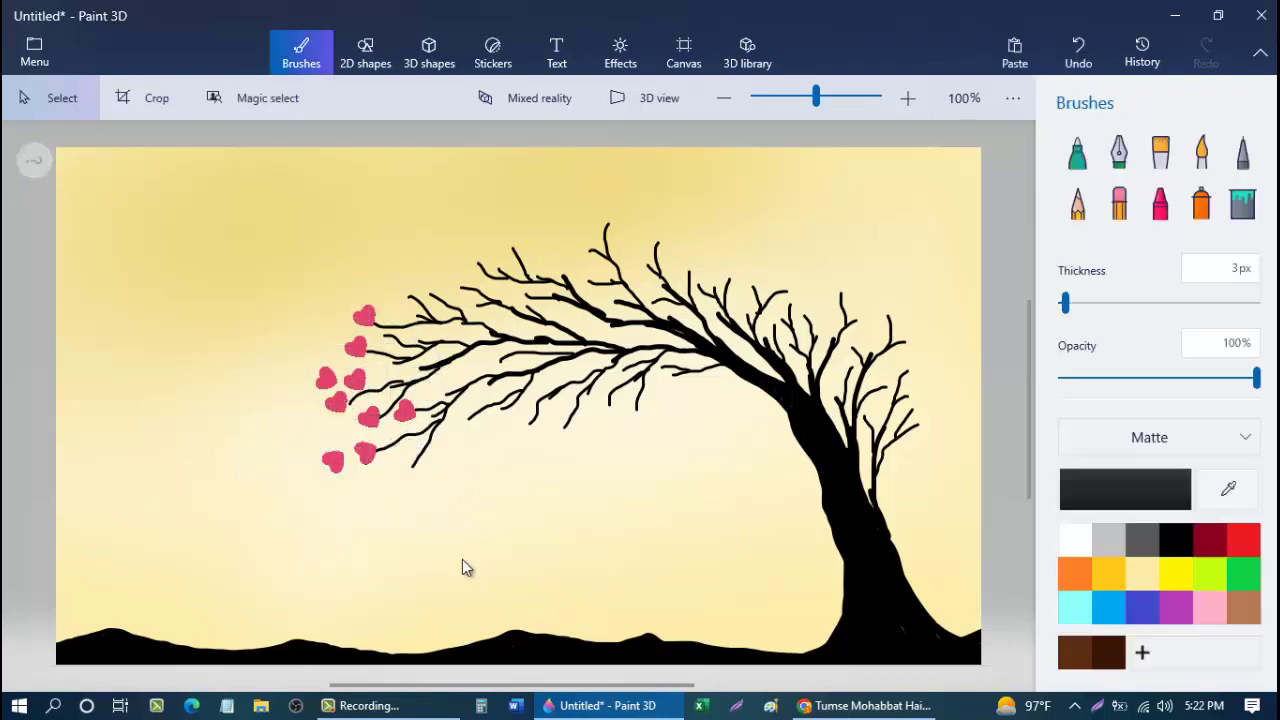
{"action": "key", "text": "ctrl+v"}
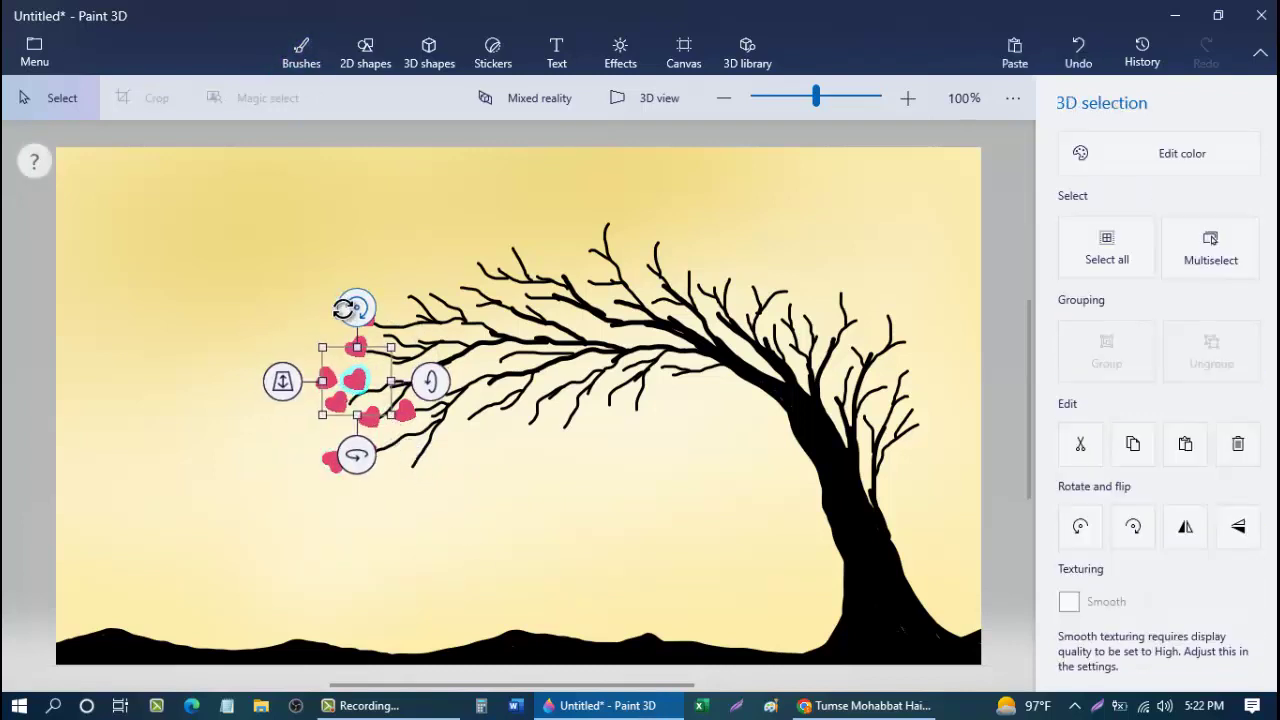
{"action": "left_click_drag", "start_coordinate": [346, 308], "coordinate": [318, 330]}
{"action": "mouse_move", "coordinate": [361, 398]}
{"action": "left_mouse_down"}
{"action": "mouse_move", "coordinate": [374, 465]}
{"action": "mouse_move", "coordinate": [409, 483]}
{"action": "left_mouse_up"}
{"action": "left_click", "coordinate": [526, 529]}
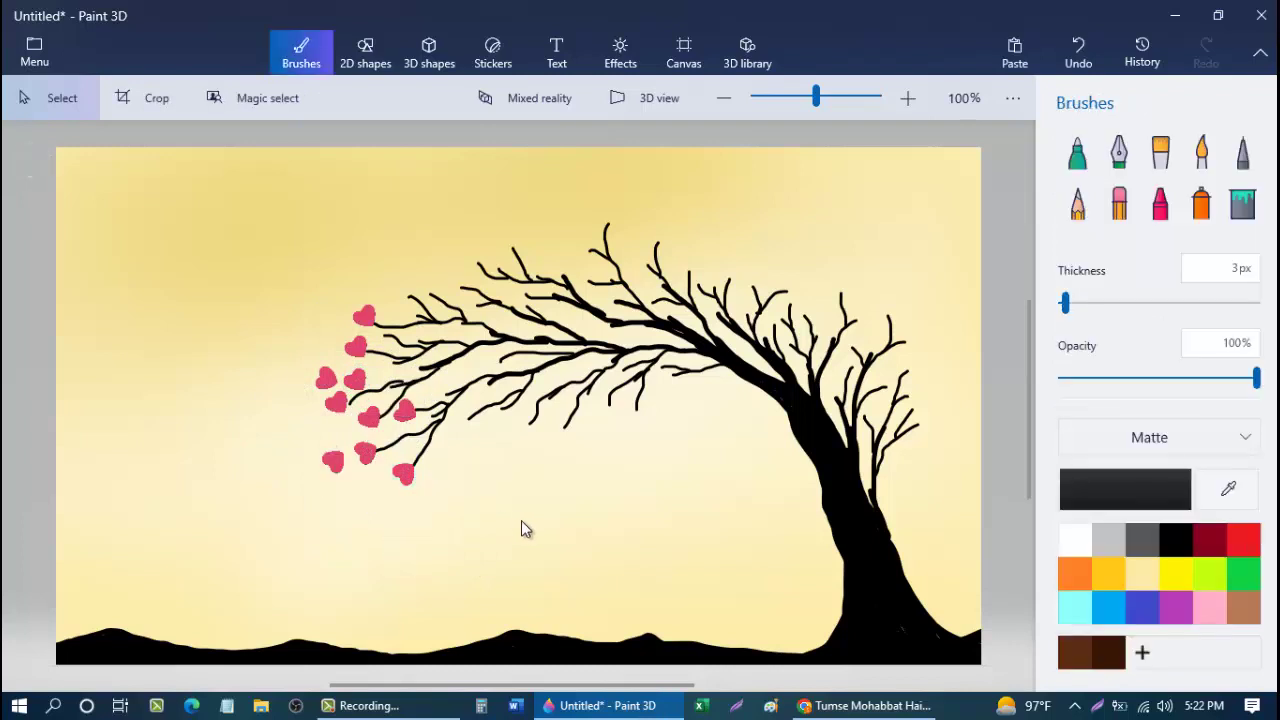
{"action": "key", "text": "ctrl+v"}
{"action": "mouse_move", "coordinate": [483, 523]}
{"action": "left_mouse_down"}
{"action": "mouse_move", "coordinate": [564, 457]}
{"action": "mouse_move", "coordinate": [537, 447]}
{"action": "left_mouse_up"}
{"action": "left_click", "coordinate": [579, 500]}
{"action": "left_click", "coordinate": [443, 488]}
{"action": "left_click", "coordinate": [371, 418]}
{"action": "left_click_drag", "start_coordinate": [430, 446], "coordinate": [453, 458]}
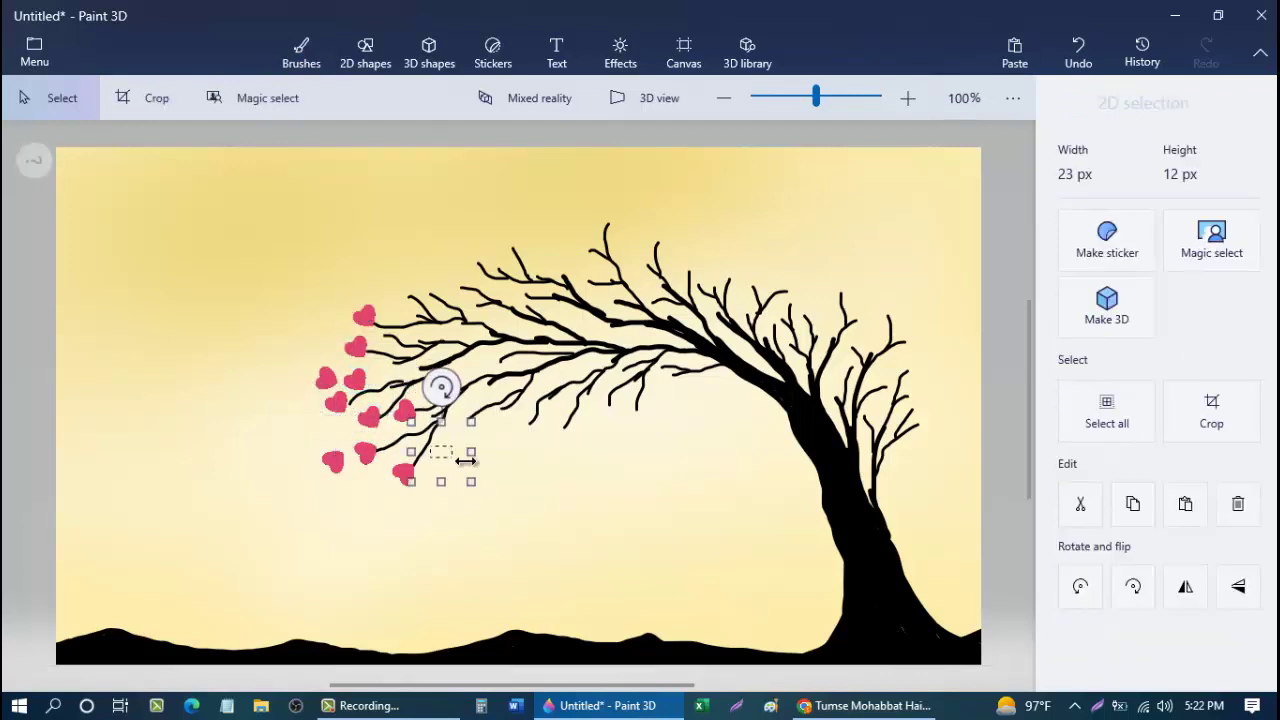
{"action": "left_click", "coordinate": [550, 483]}
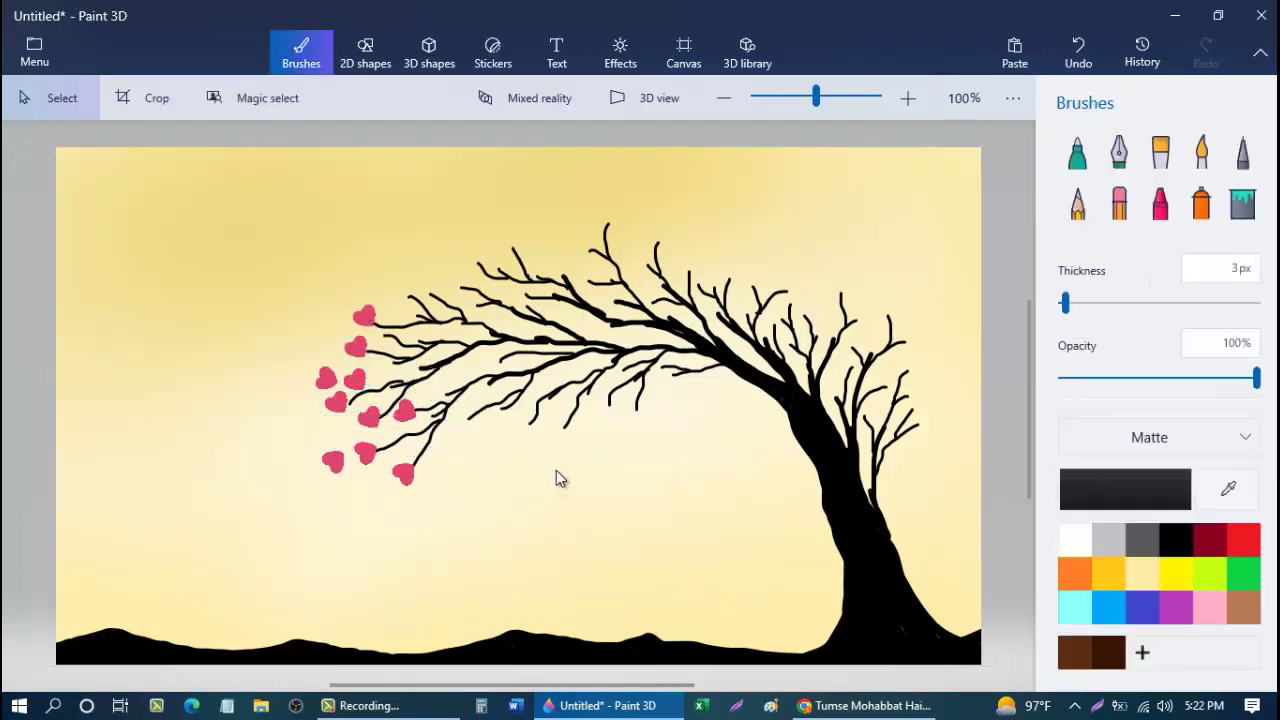
Step: Paste two more hearts, rotating the first slightly, and place them one above the other just right of the original heart's column
{"action": "right_click", "coordinate": [273, 364]}
{"action": "left_click", "coordinate": [406, 502]}
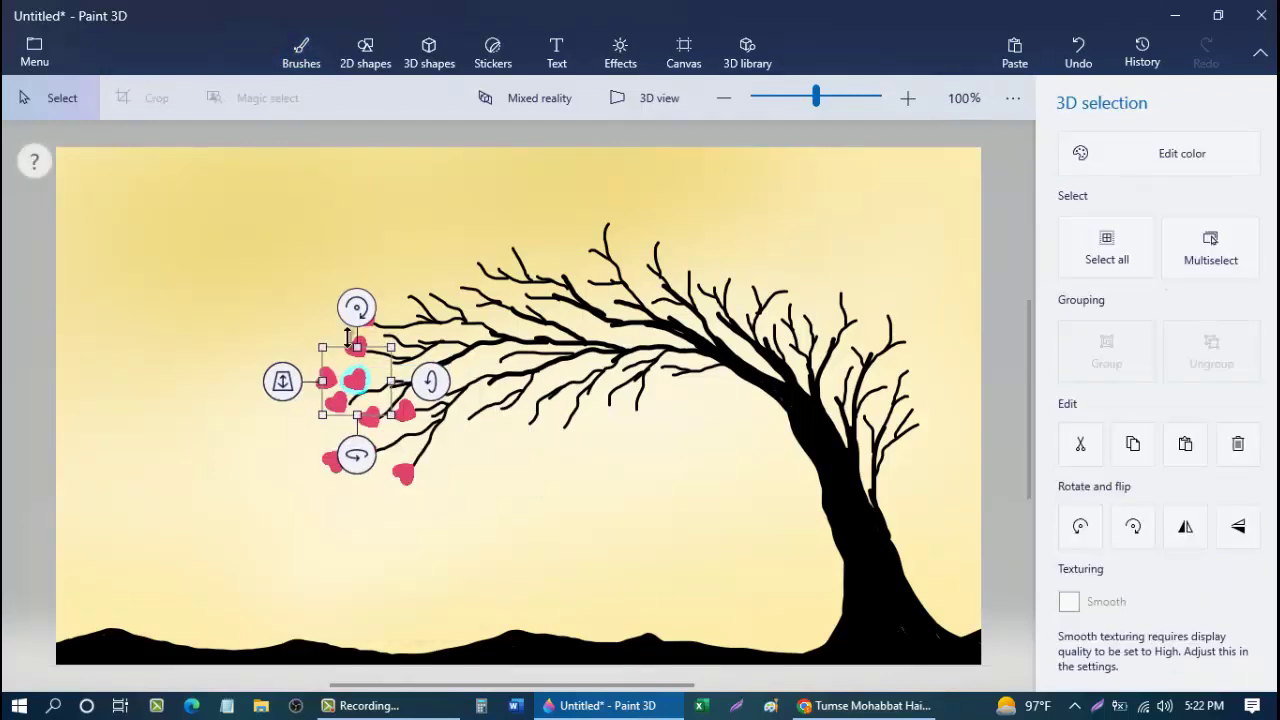
{"action": "left_click_drag", "start_coordinate": [361, 307], "coordinate": [389, 340]}
{"action": "left_click", "coordinate": [390, 318]}
{"action": "left_click", "coordinate": [525, 472]}
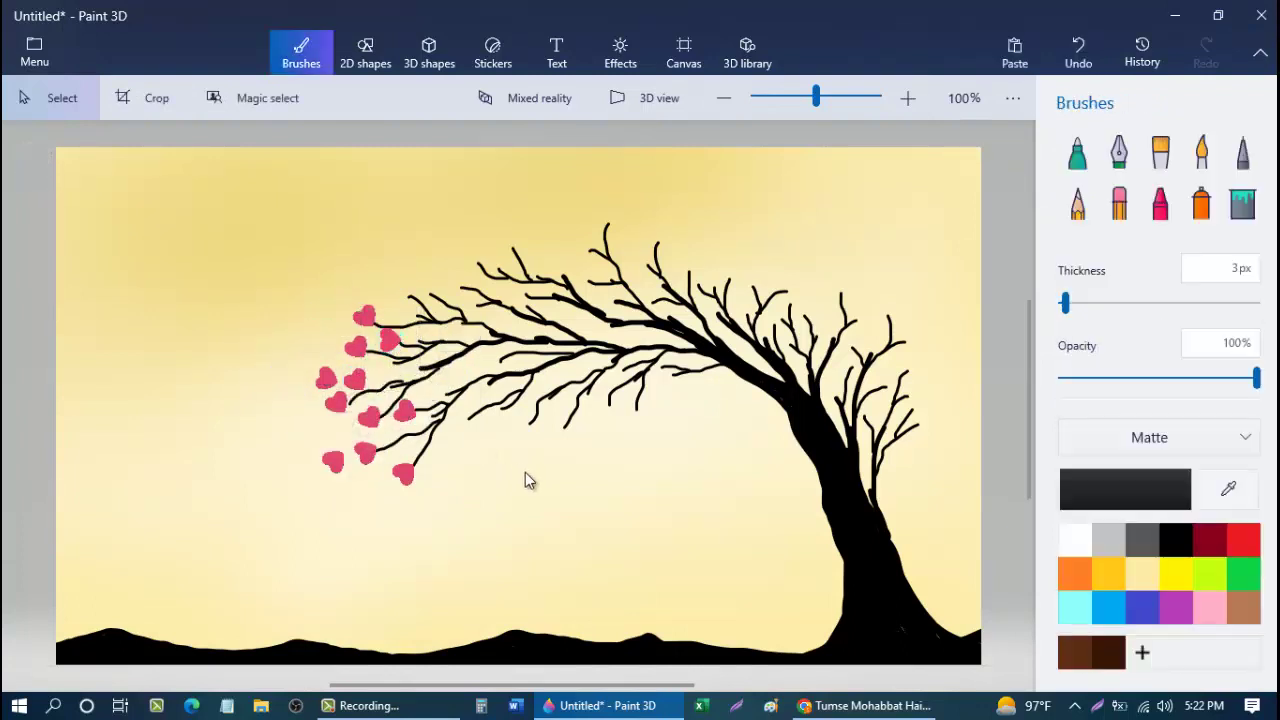
{"action": "key", "text": "ctrl+v"}
{"action": "left_click", "coordinate": [488, 452]}
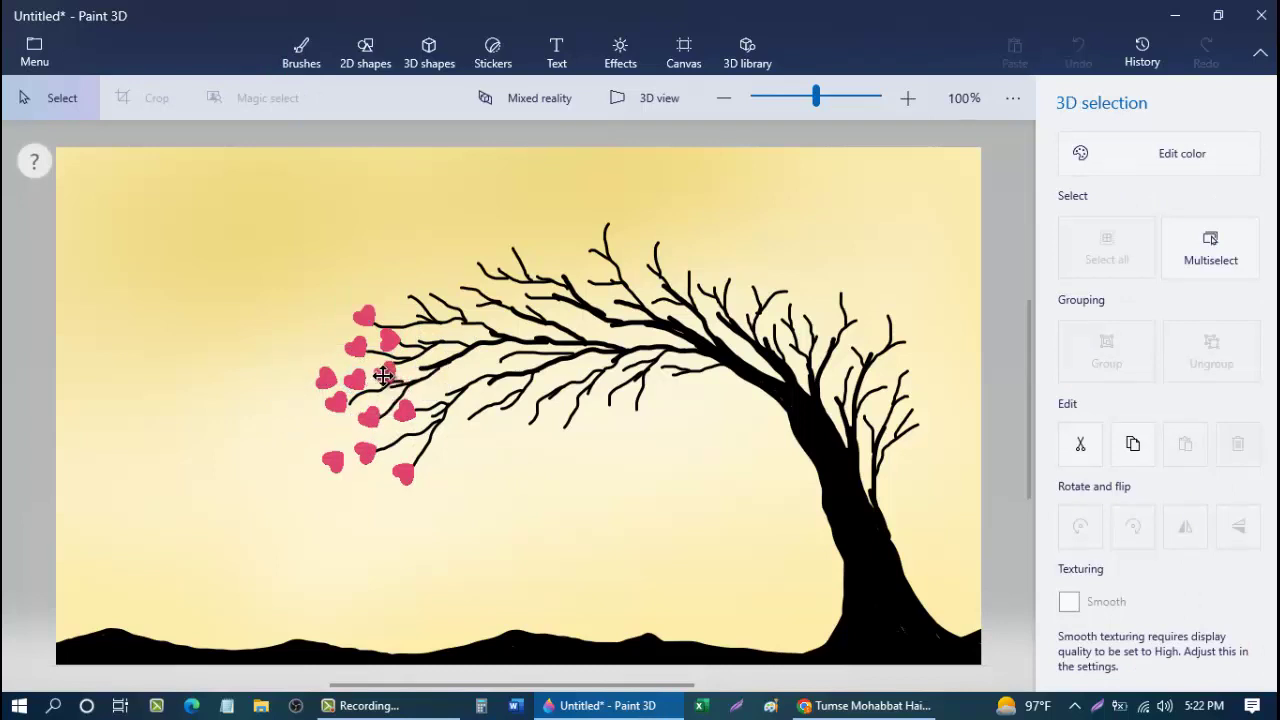
Step: Paste two more hearts and place them side by side on the short twig tips above the cluster's top heart
{"action": "key", "text": "ctrl+v"}
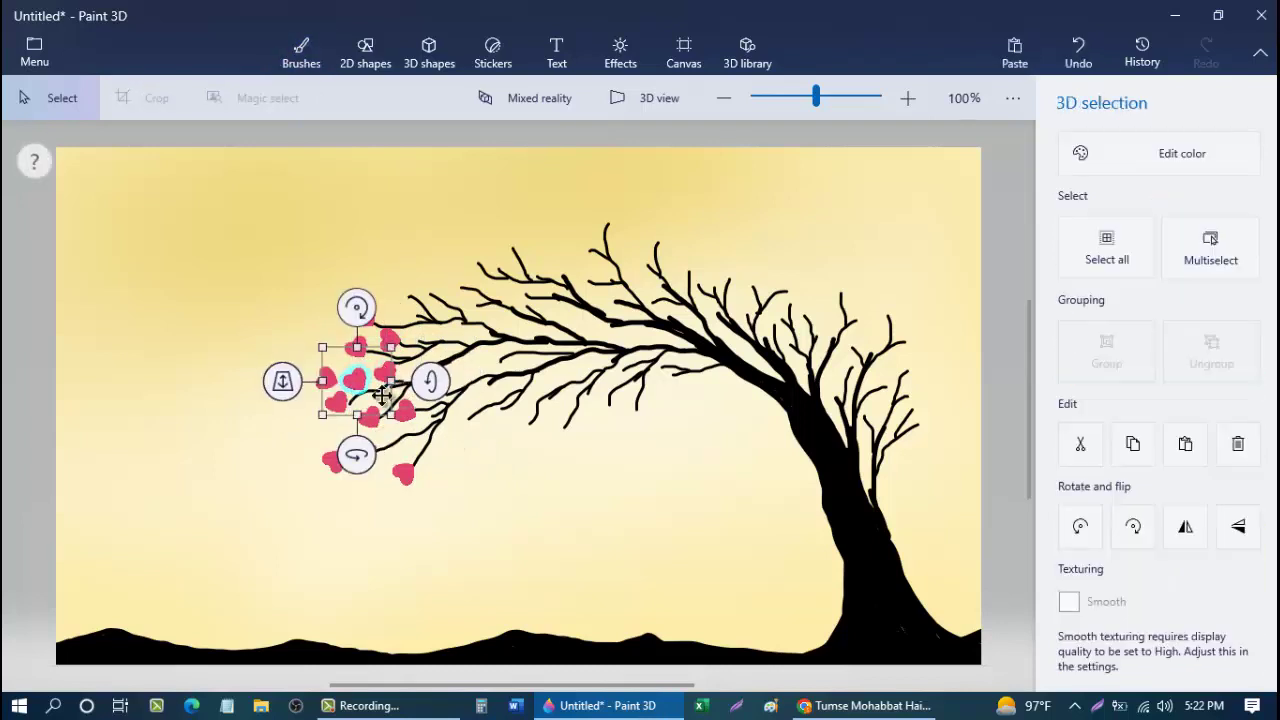
{"action": "left_click_drag", "start_coordinate": [355, 378], "coordinate": [408, 300]}
{"action": "left_click", "coordinate": [560, 457]}
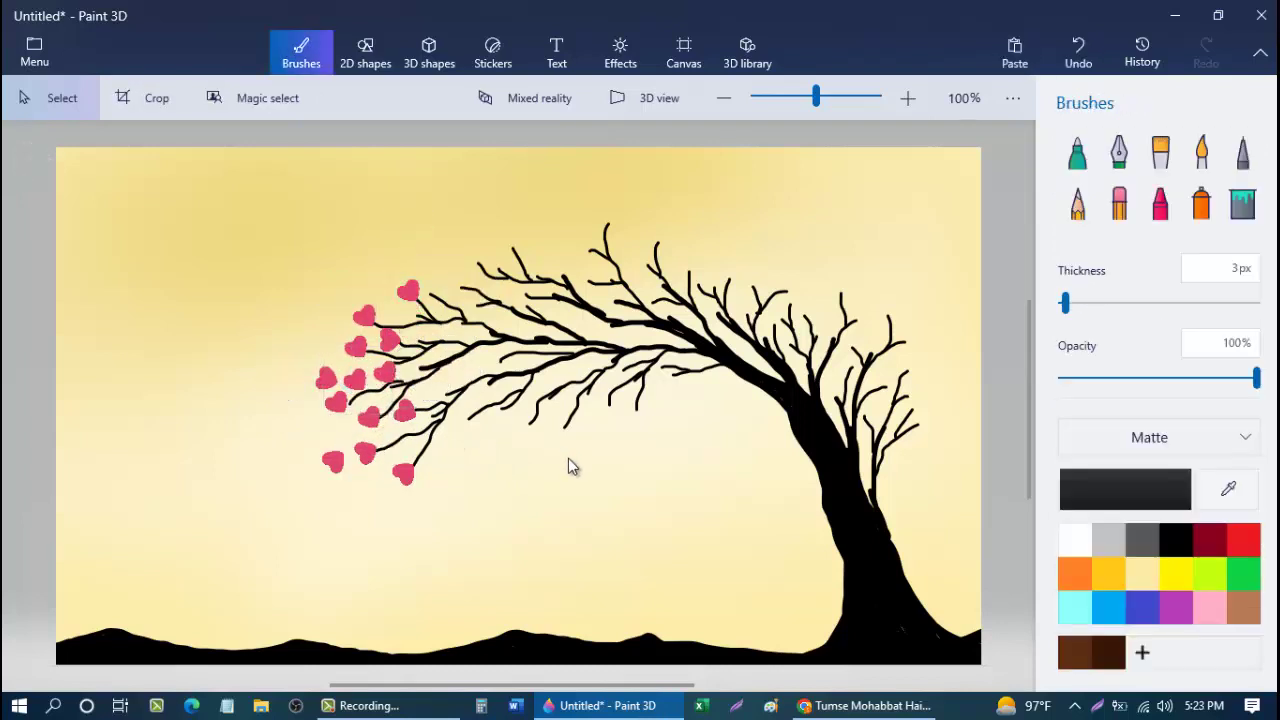
{"action": "key", "text": "ctrl+v"}
{"action": "left_click_drag", "start_coordinate": [352, 376], "coordinate": [438, 299]}
{"action": "left_click", "coordinate": [553, 434]}
{"action": "left_click_drag", "start_coordinate": [550, 433], "coordinate": [512, 424]}
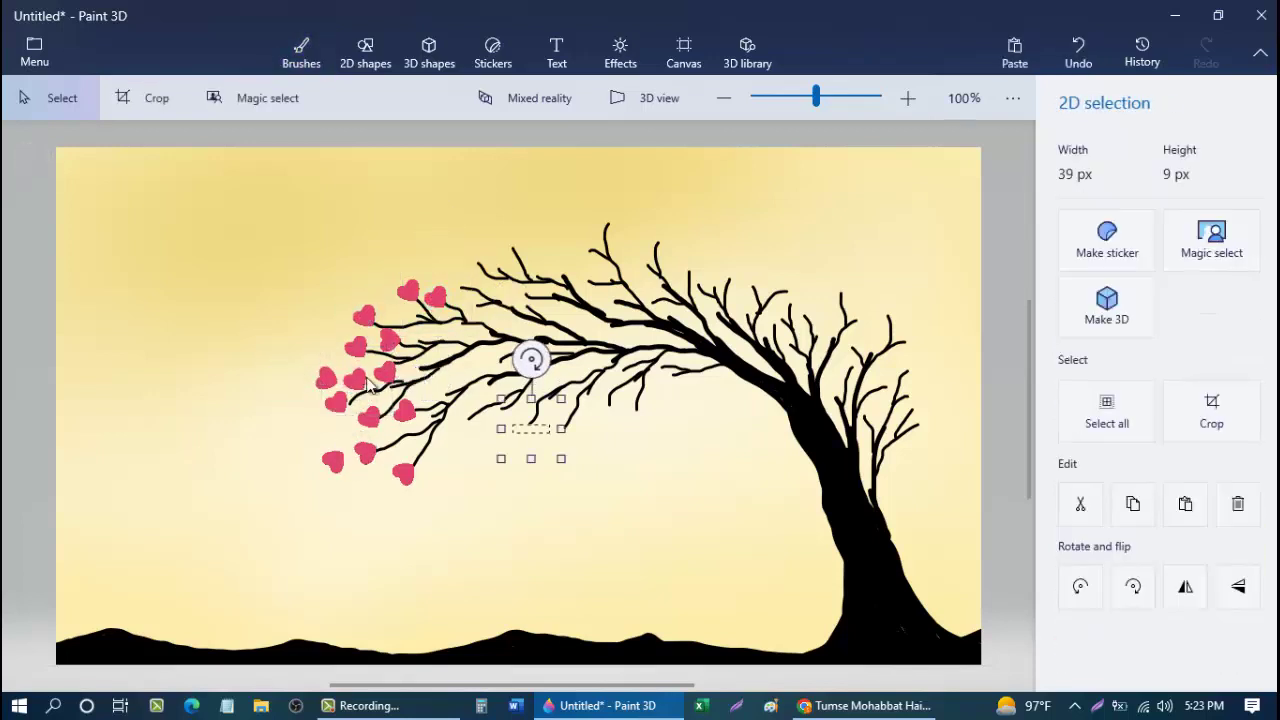
{"action": "left_click", "coordinate": [446, 485]}
Step: Paste two more hearts, placing one on the branch right of the lower cluster and one midway along the drooping lower twig
{"action": "right_click", "coordinate": [352, 388]}
{"action": "left_click", "coordinate": [405, 507]}
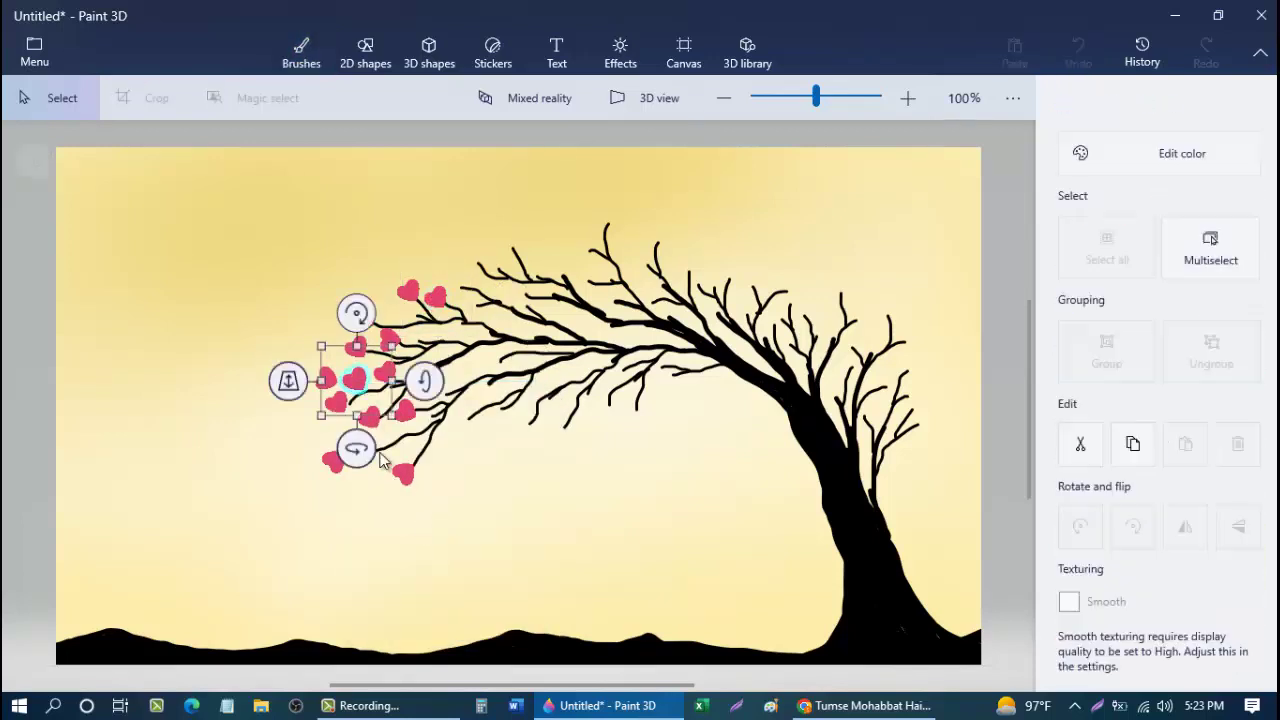
{"action": "left_click_drag", "start_coordinate": [399, 398], "coordinate": [483, 408]}
{"action": "left_click", "coordinate": [500, 484]}
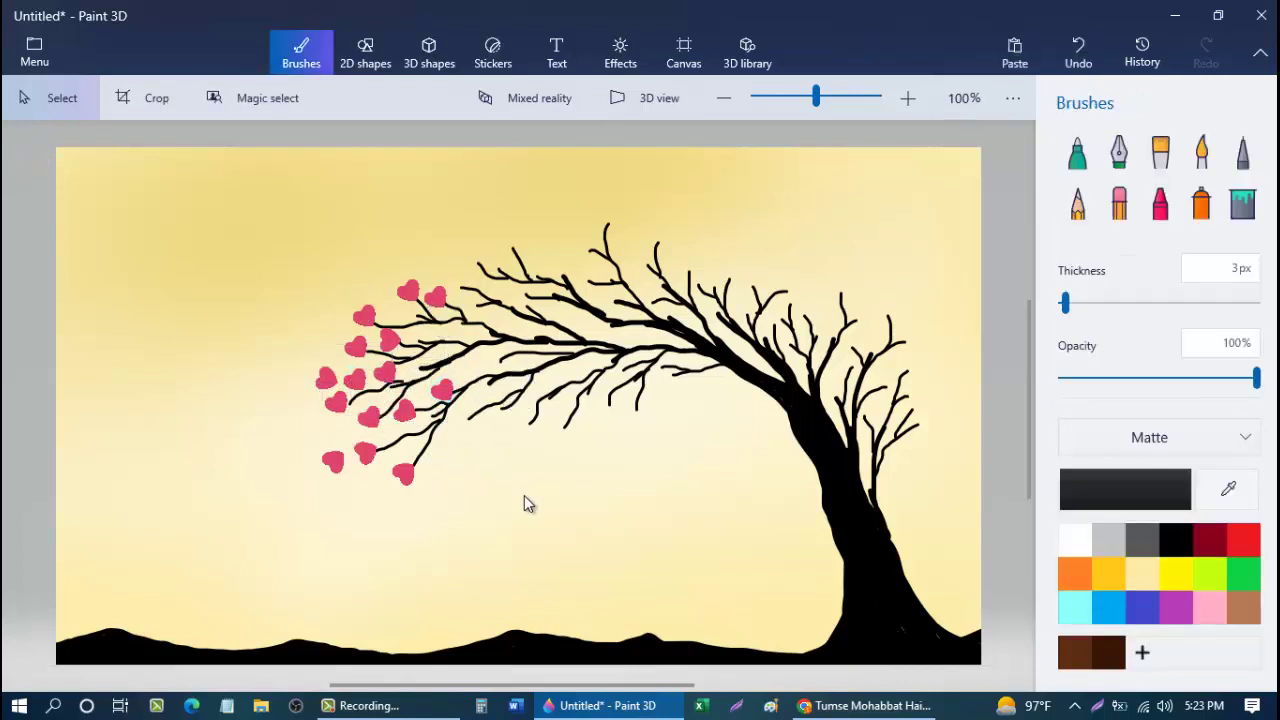
{"action": "key", "text": "ctrl+v"}
{"action": "left_click_drag", "start_coordinate": [386, 398], "coordinate": [457, 453]}
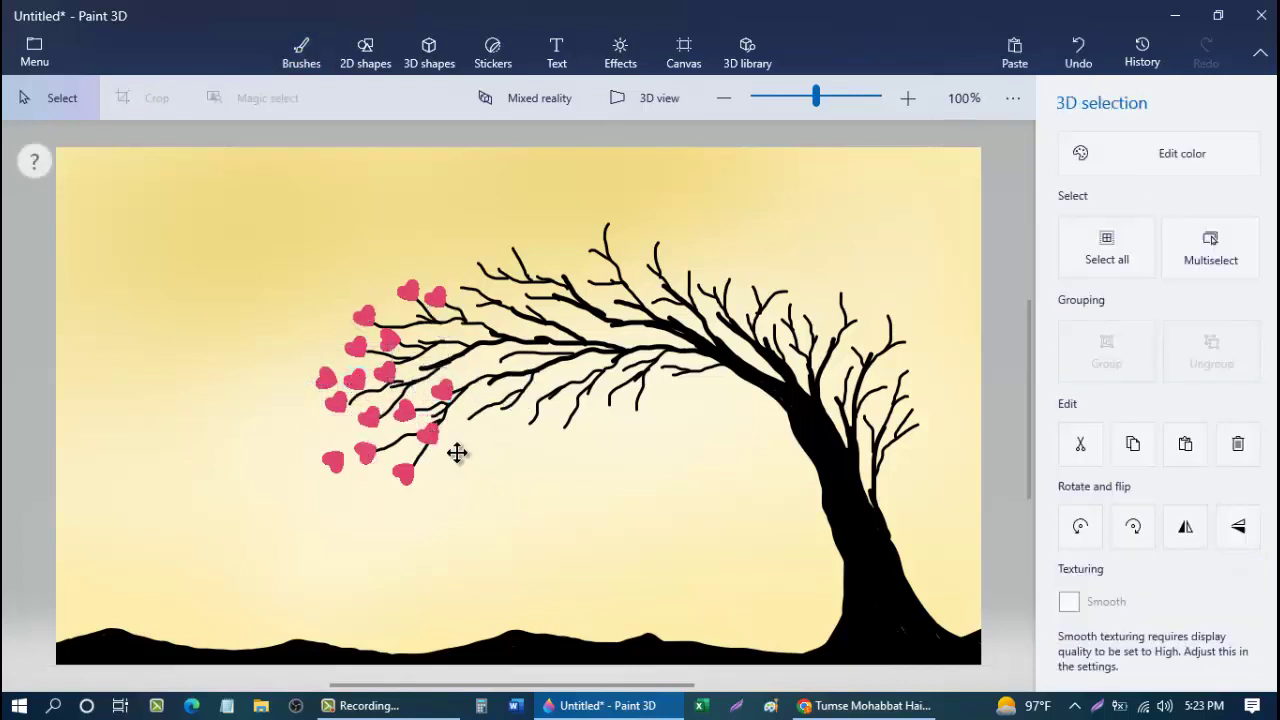
{"action": "left_click", "coordinate": [542, 488]}
Step: Paste two more hearts, placing one on the branch right of the upper cluster and one on the next lower twig's tip
{"action": "key", "text": "ctrl+v"}
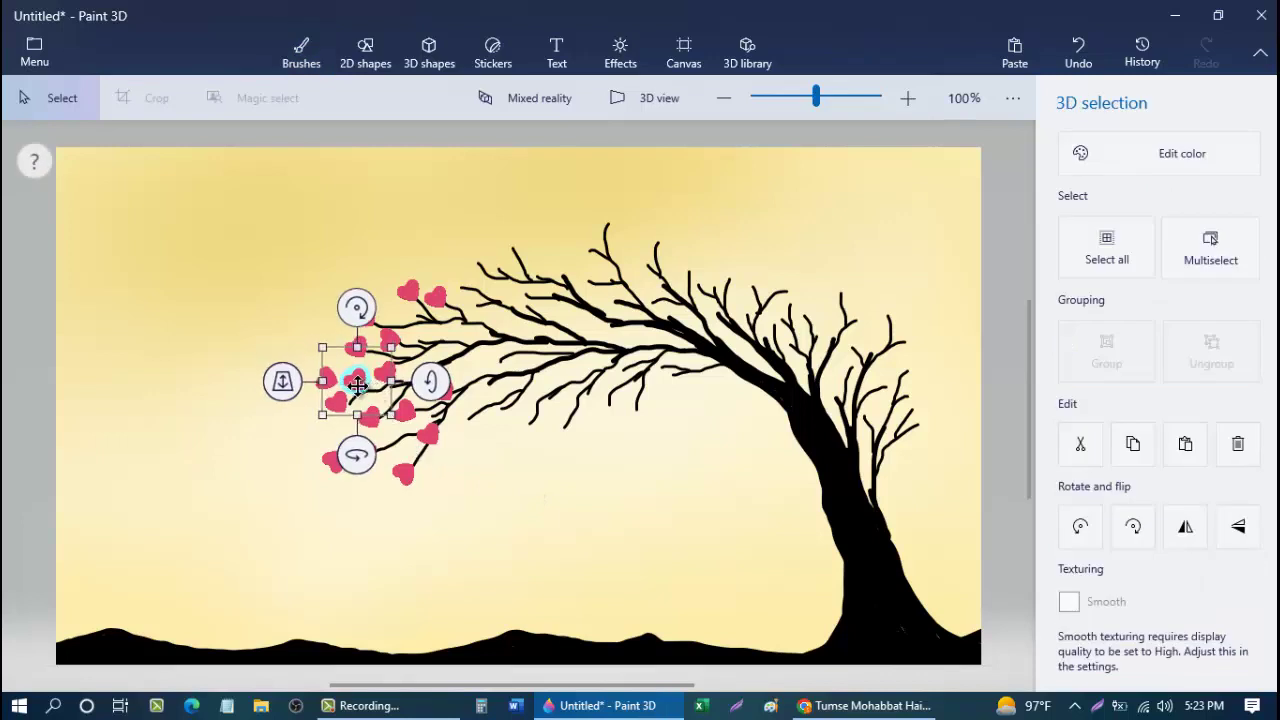
{"action": "left_click_drag", "start_coordinate": [357, 385], "coordinate": [428, 348]}
{"action": "left_click", "coordinate": [533, 498]}
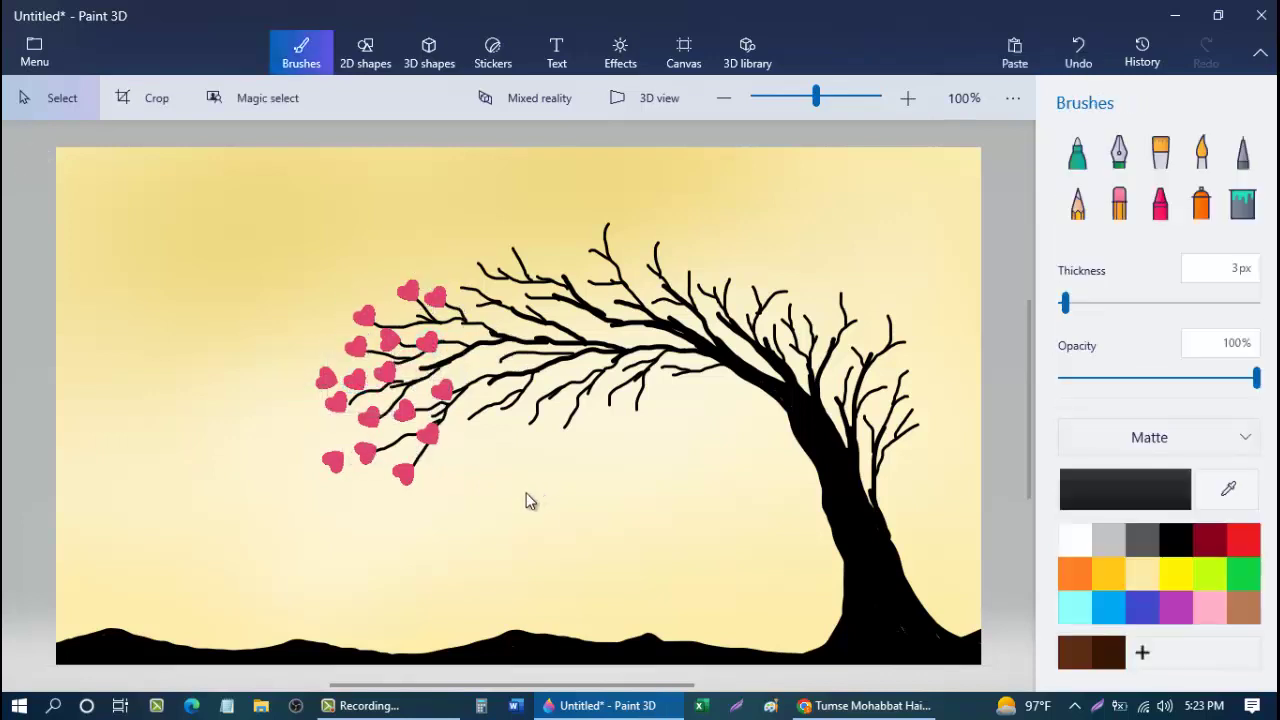
{"action": "key", "text": "ctrl+v"}
{"action": "left_click_drag", "start_coordinate": [357, 385], "coordinate": [466, 406]}
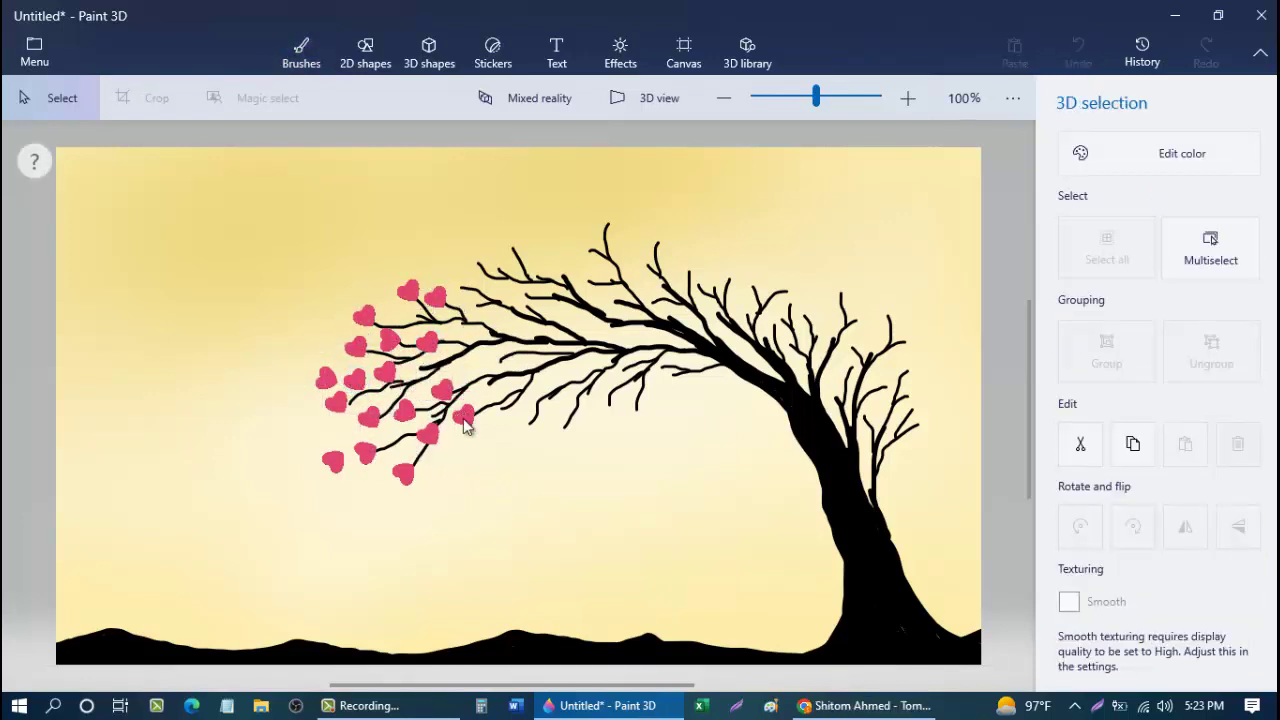
{"action": "left_click", "coordinate": [477, 525]}
Step: Paste two more hearts, placing one beside the upper pair of hearts and one on the higher twig tip above it
{"action": "key", "text": "ctrl+v"}
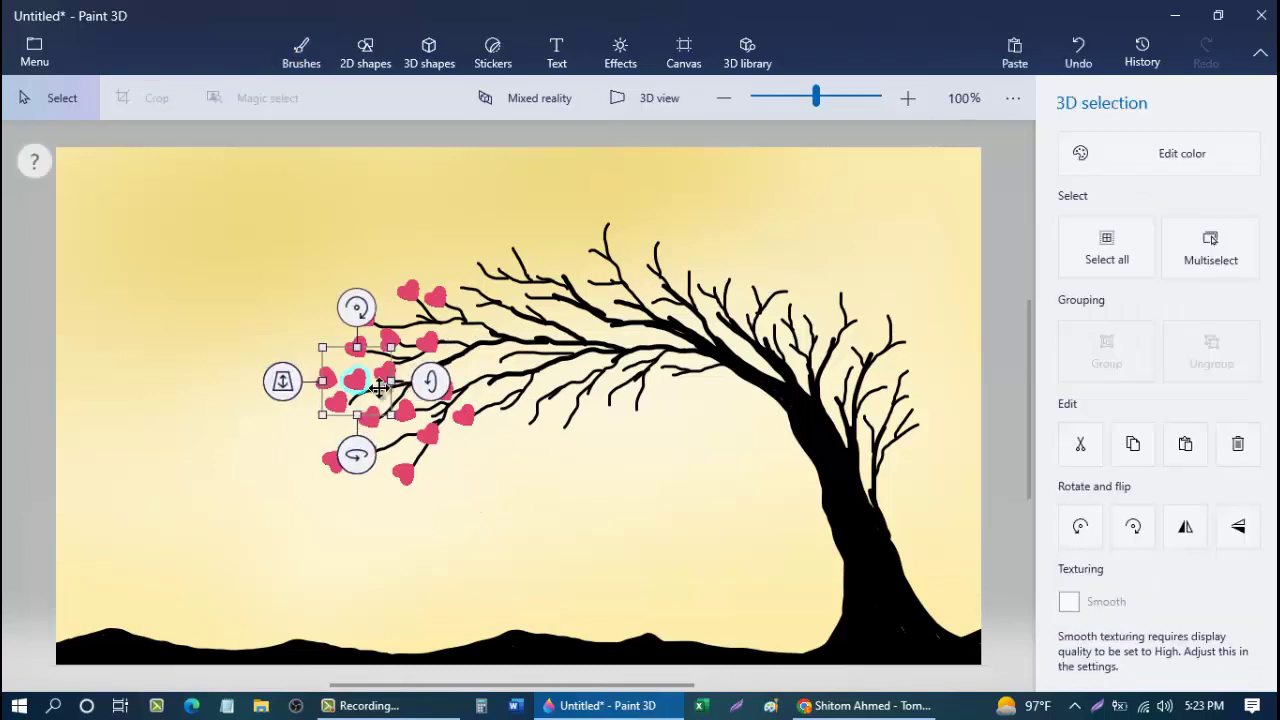
{"action": "left_click_drag", "start_coordinate": [366, 381], "coordinate": [478, 291]}
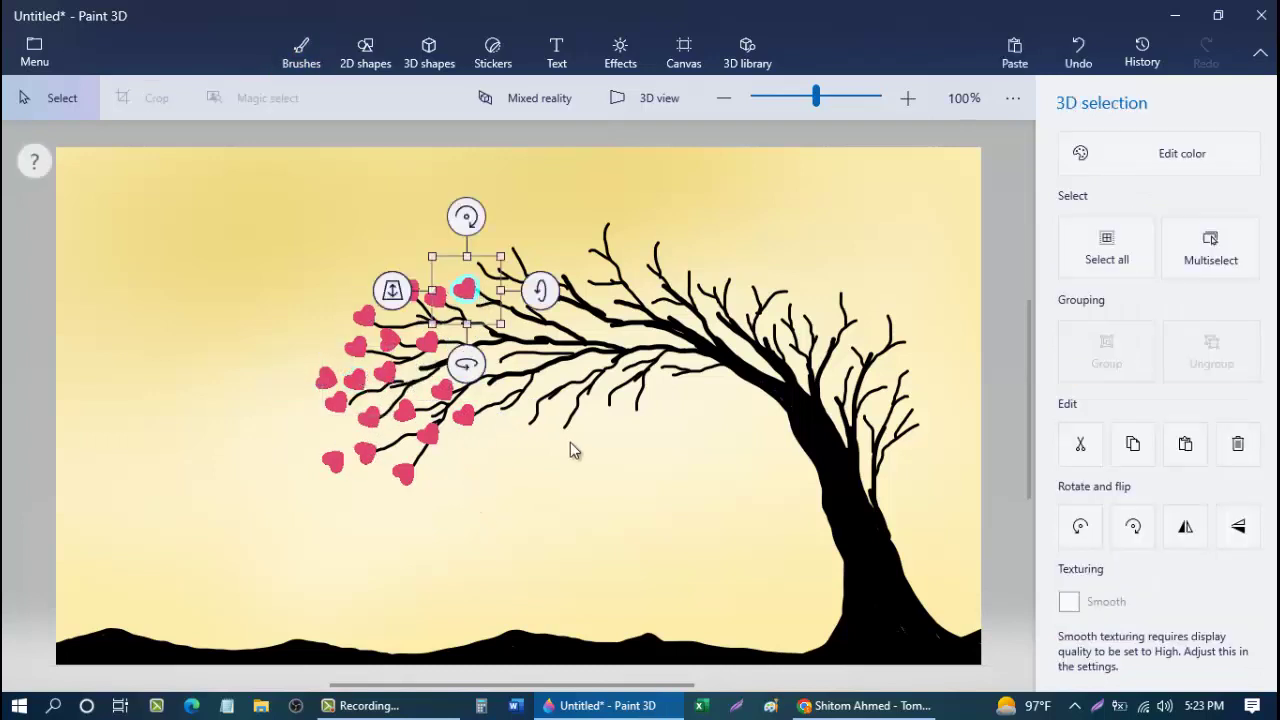
{"action": "left_click", "coordinate": [352, 455]}
{"action": "key", "text": "ctrl+v"}
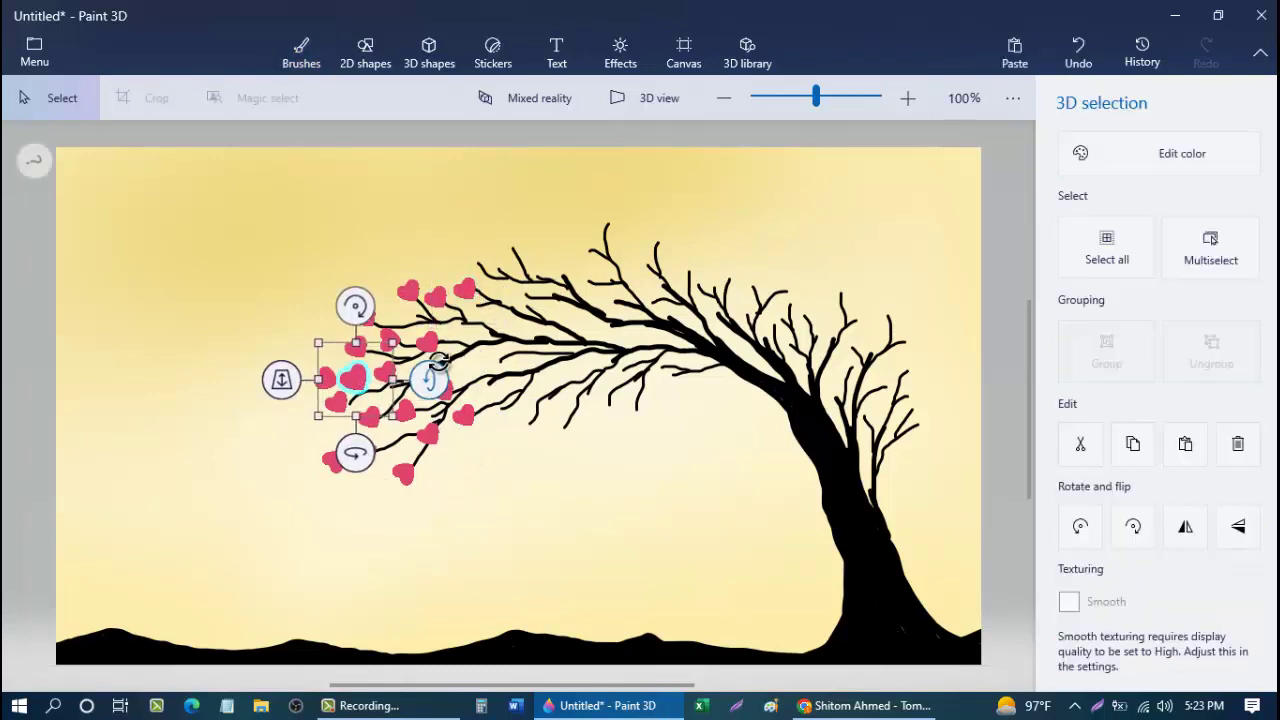
{"action": "mouse_move", "coordinate": [360, 380]}
{"action": "left_mouse_down"}
{"action": "mouse_move", "coordinate": [421, 381]}
{"action": "mouse_move", "coordinate": [478, 259]}
{"action": "left_mouse_up"}
{"action": "left_click", "coordinate": [508, 500]}
Step: Paste two more hearts, placing one on the middle branch inside the cluster and one below the right heart of the upper row
{"action": "key", "text": "ctrl+v"}
{"action": "left_click", "coordinate": [536, 467]}
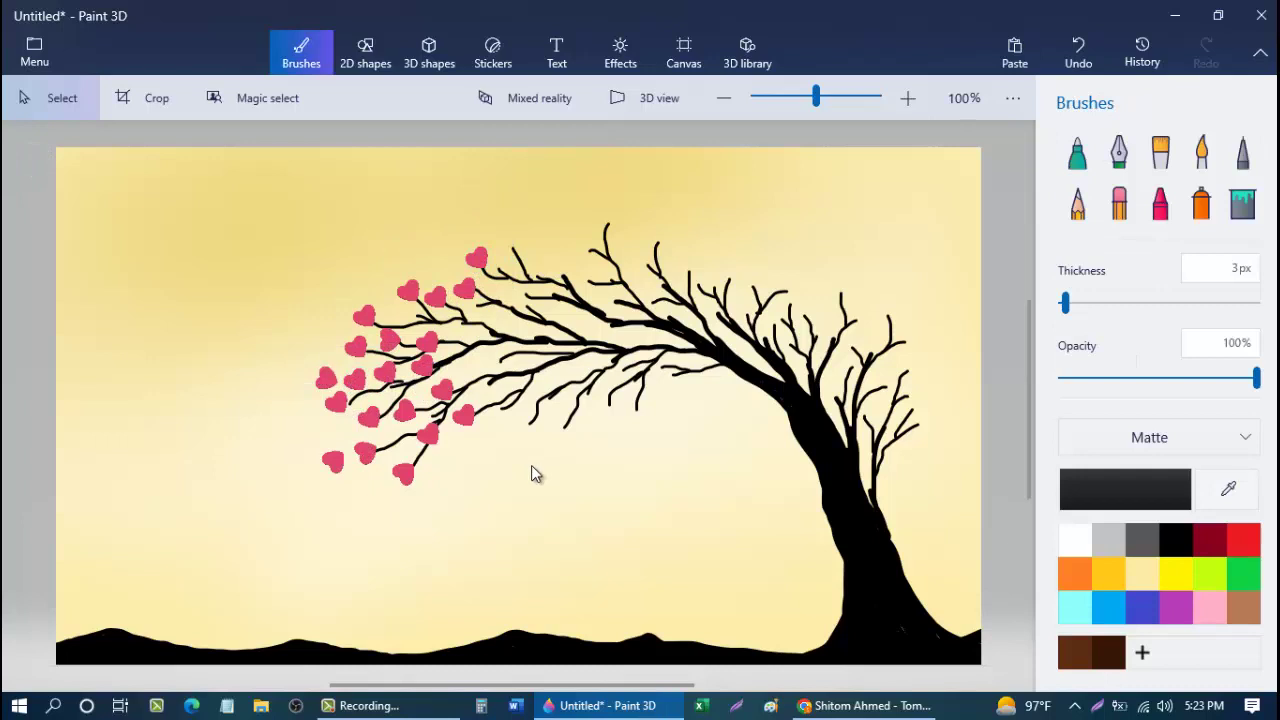
{"action": "key", "text": "ctrl+v"}
{"action": "left_click_drag", "start_coordinate": [358, 380], "coordinate": [463, 321]}
{"action": "left_click", "coordinate": [517, 465]}
Step: Paste two more hearts side by side at the cluster's inner edge on the middle branches, rotating the rightmost one counterclockwise
{"action": "key", "text": "ctrl+v"}
{"action": "left_click_drag", "start_coordinate": [357, 378], "coordinate": [490, 358]}
{"action": "left_click_drag", "start_coordinate": [491, 286], "coordinate": [466, 336]}
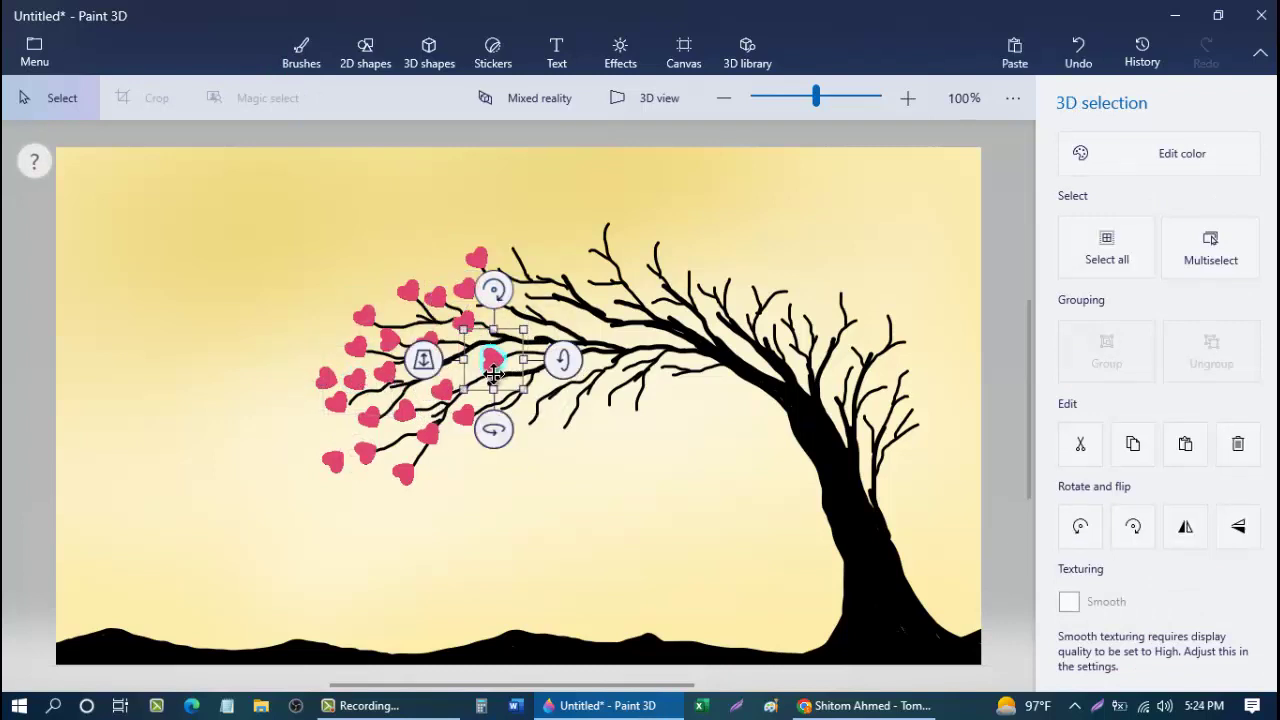
{"action": "left_click", "coordinate": [495, 503]}
{"action": "key", "text": "ctrl+v"}
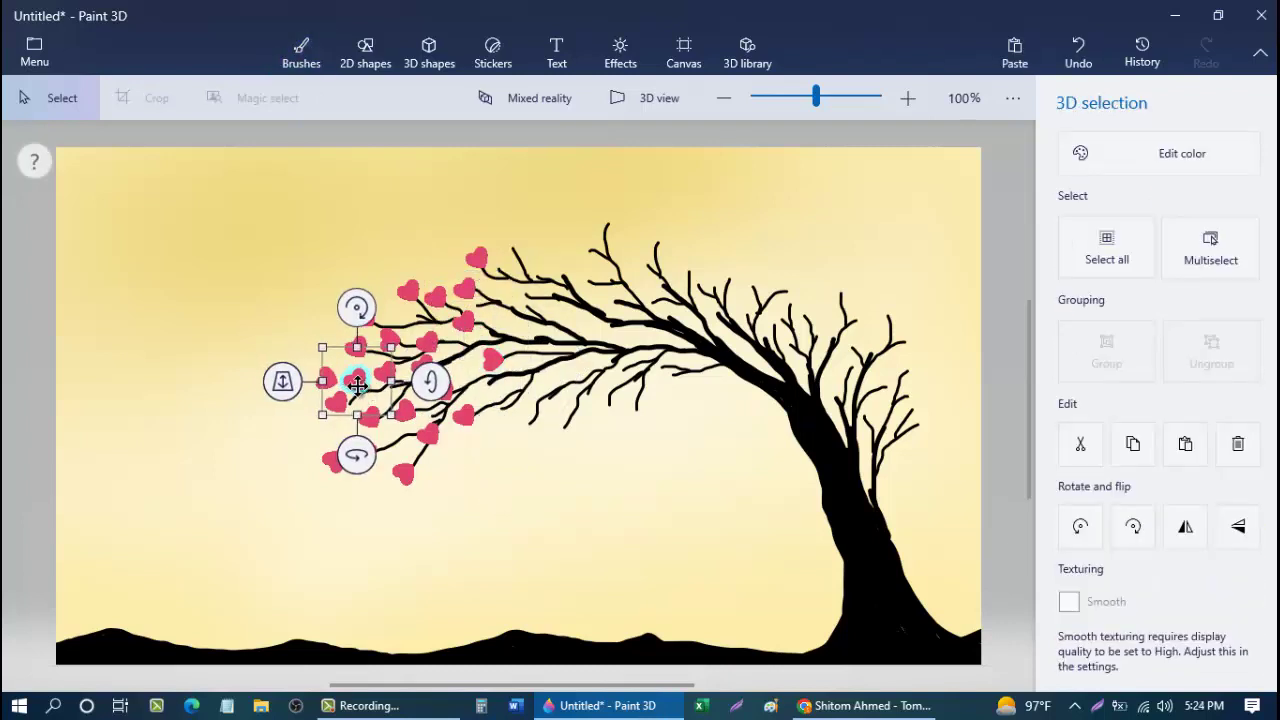
{"action": "left_click_drag", "start_coordinate": [355, 376], "coordinate": [463, 368]}
{"action": "left_click", "coordinate": [579, 505]}
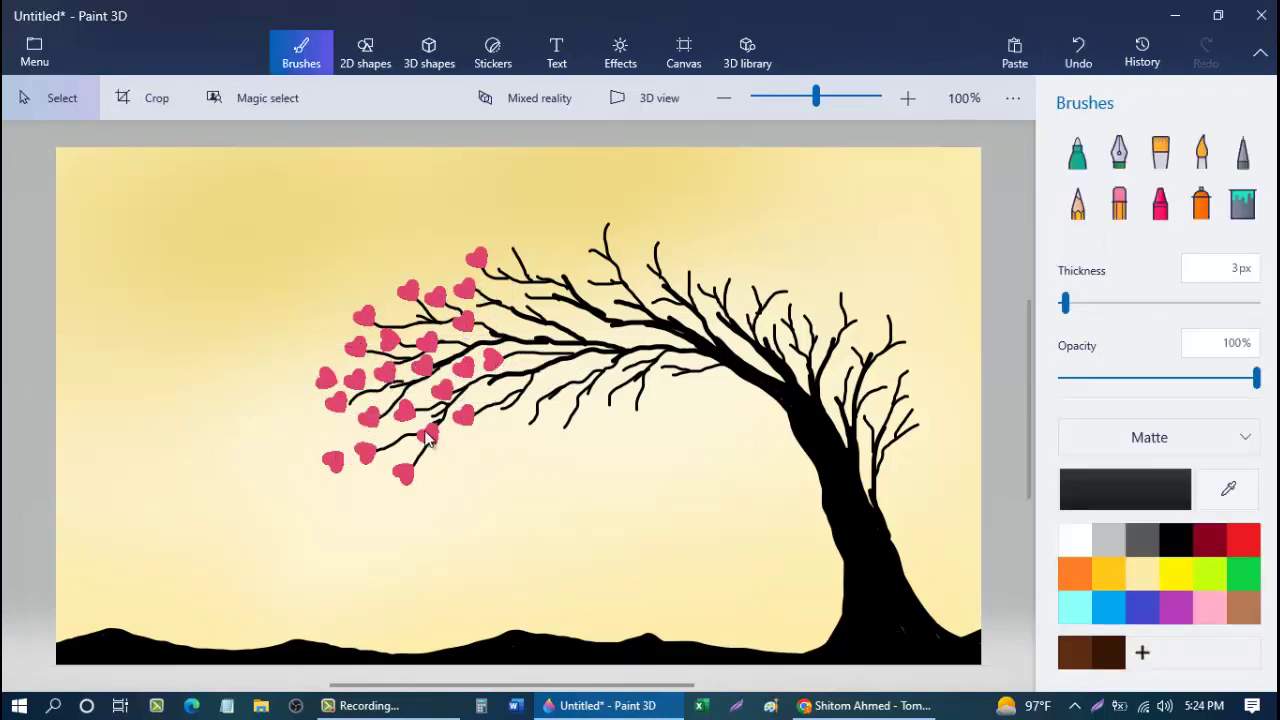
Step: Paste two more hearts, placing one on the twig tip right of the highest heart and one beside the tree's tallest twig
{"action": "right_click", "coordinate": [428, 440]}
{"action": "left_click", "coordinate": [470, 558]}
{"action": "mouse_move", "coordinate": [354, 377]}
{"action": "left_mouse_down"}
{"action": "mouse_move", "coordinate": [371, 300]}
{"action": "mouse_move", "coordinate": [512, 244]}
{"action": "left_mouse_up"}
{"action": "left_click", "coordinate": [562, 463]}
{"action": "key", "text": "ctrl+v"}
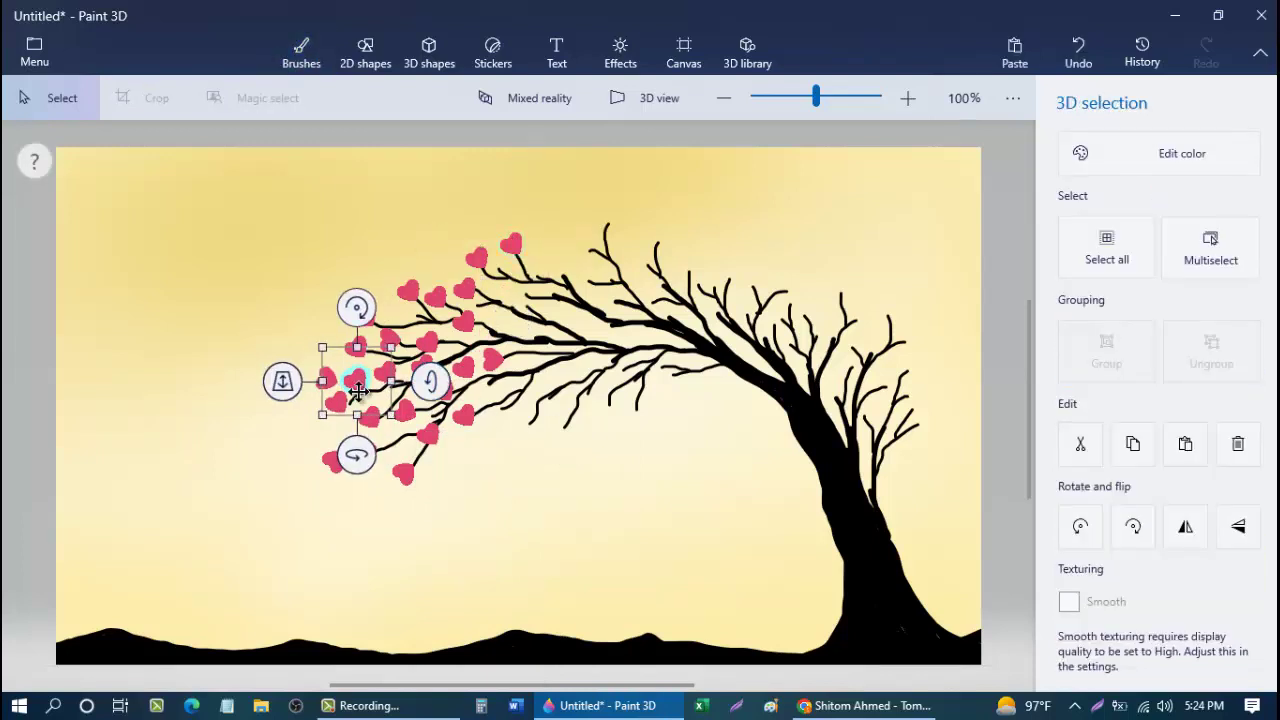
{"action": "left_click_drag", "start_coordinate": [354, 377], "coordinate": [584, 246]}
{"action": "left_click", "coordinate": [594, 431]}
Step: Paste two more hearts, placing one on the tallest twig's tip and one on the upper branch inside the crown
{"action": "key", "text": "ctrl+v"}
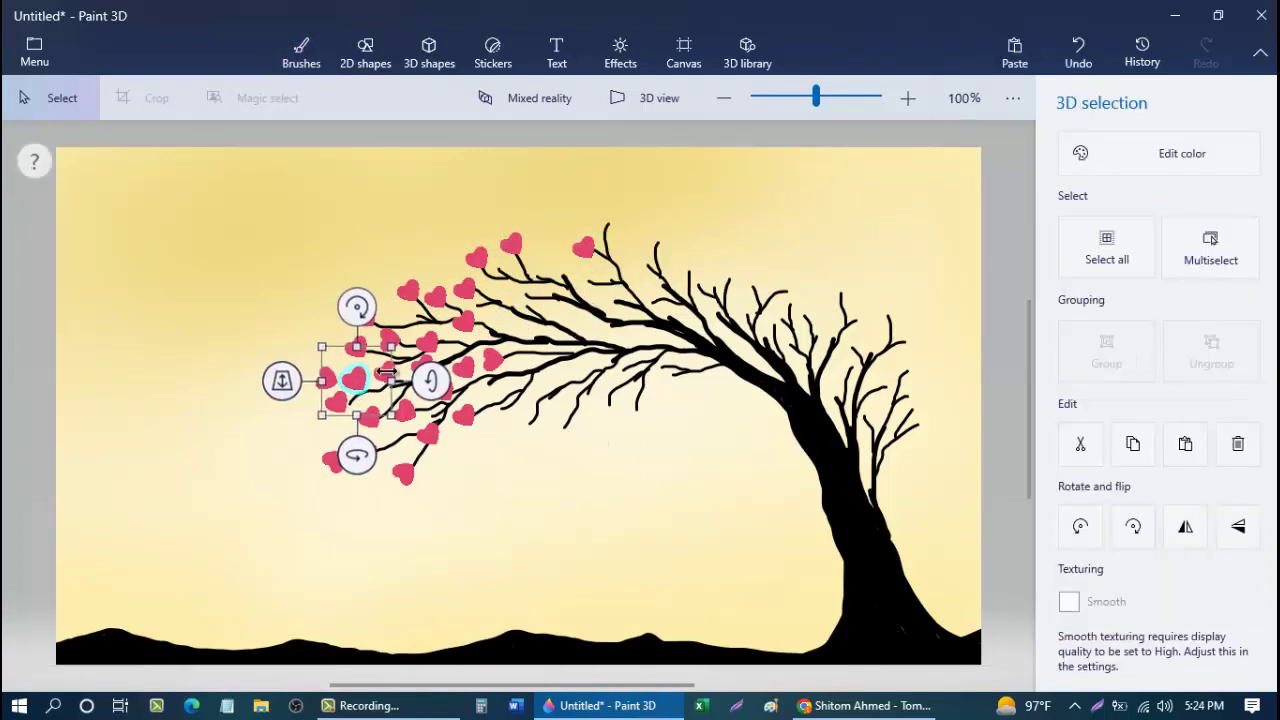
{"action": "mouse_move", "coordinate": [354, 377]}
{"action": "left_mouse_down"}
{"action": "mouse_move", "coordinate": [456, 362]}
{"action": "mouse_move", "coordinate": [614, 280]}
{"action": "mouse_move", "coordinate": [612, 231]}
{"action": "left_mouse_up"}
{"action": "left_click", "coordinate": [642, 467]}
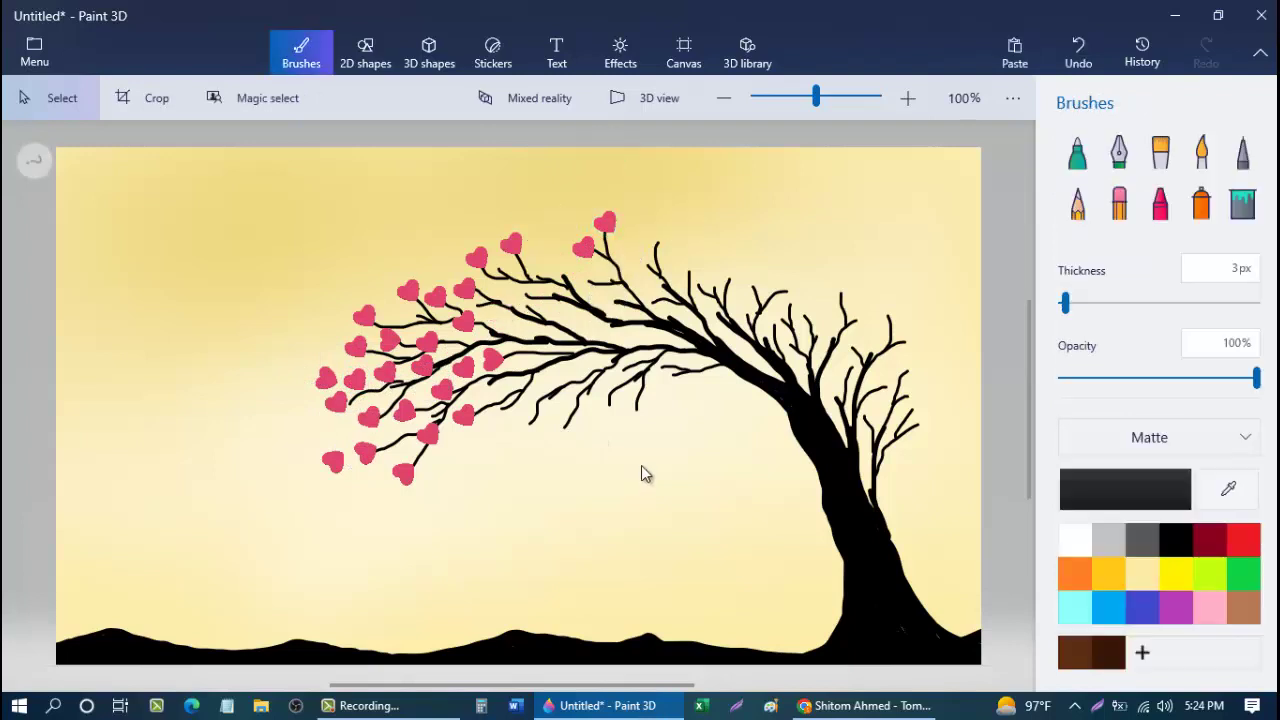
{"action": "key", "text": "ctrl+v"}
{"action": "mouse_move", "coordinate": [354, 377]}
{"action": "left_mouse_down"}
{"action": "mouse_move", "coordinate": [532, 320]}
{"action": "mouse_move", "coordinate": [522, 294]}
{"action": "left_mouse_up"}
{"action": "left_click", "coordinate": [575, 473]}
Step: Paste two more hearts, placing one on the side twig below the tallest twig and one on the next tall twig's tip
{"action": "key", "text": "ctrl+v"}
{"action": "left_click_drag", "start_coordinate": [354, 377], "coordinate": [590, 287]}
{"action": "left_click", "coordinate": [640, 468]}
{"action": "key", "text": "ctrl+v"}
{"action": "mouse_move", "coordinate": [354, 377]}
{"action": "left_mouse_down"}
{"action": "mouse_move", "coordinate": [357, 320]}
{"action": "mouse_move", "coordinate": [653, 238]}
{"action": "left_mouse_up"}
{"action": "left_click", "coordinate": [668, 455]}
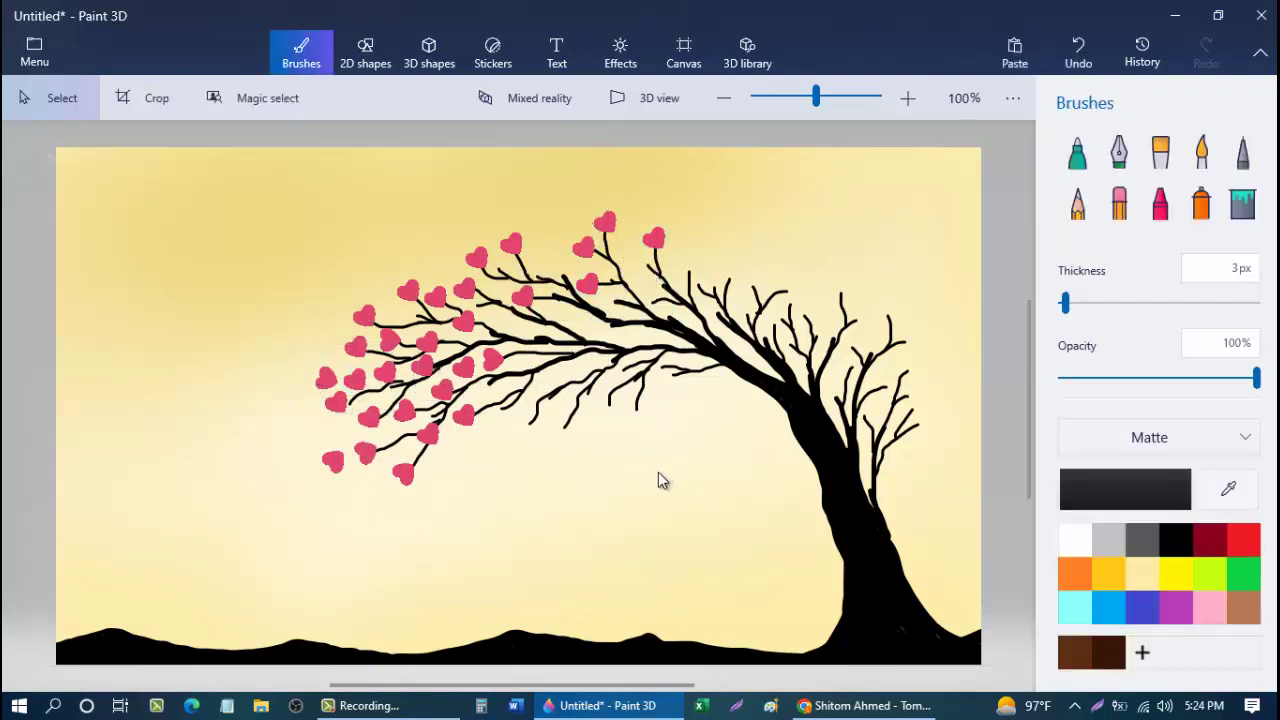
Step: Paste two more hearts, placing one on the next twig tip down the crown's right slope and one on the branch below it
{"action": "key", "text": "ctrl+v"}
{"action": "mouse_move", "coordinate": [354, 377]}
{"action": "left_mouse_down"}
{"action": "mouse_move", "coordinate": [525, 395]}
{"action": "mouse_move", "coordinate": [686, 278]}
{"action": "left_mouse_up"}
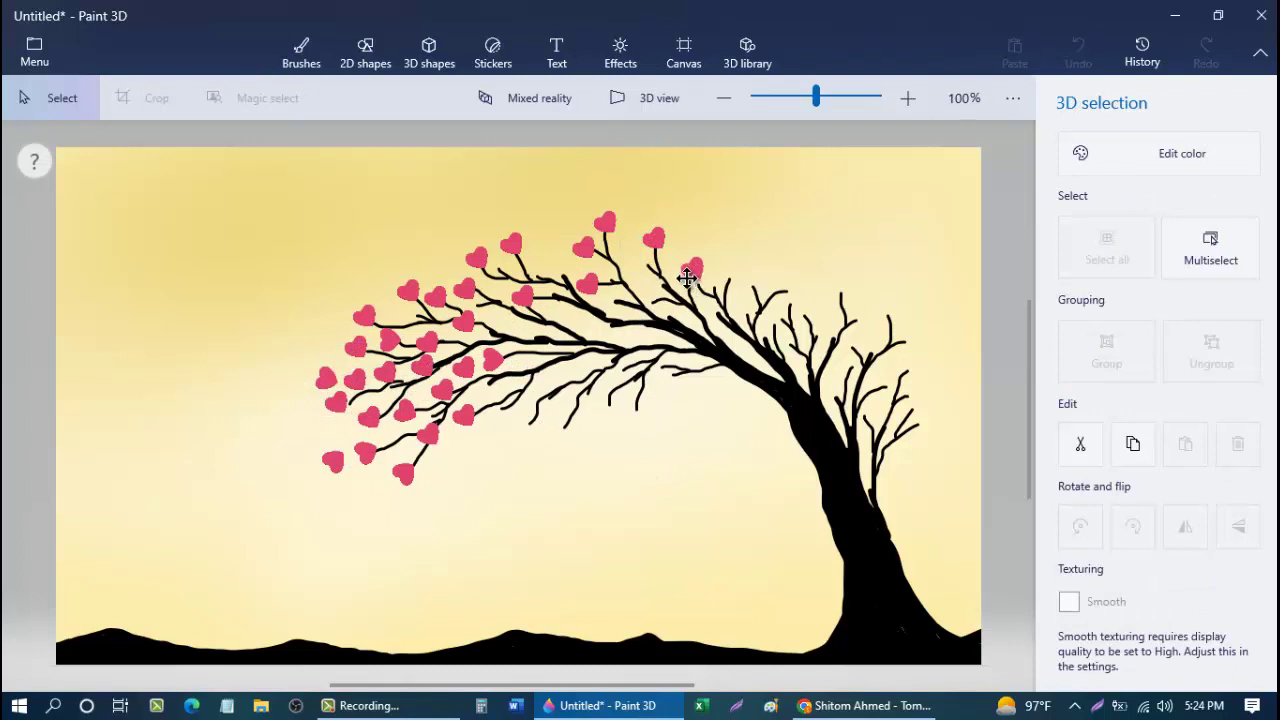
{"action": "left_click", "coordinate": [695, 458]}
{"action": "key", "text": "ctrl+v"}
{"action": "left_click_drag", "start_coordinate": [356, 377], "coordinate": [458, 377]}
{"action": "left_click", "coordinate": [672, 452]}
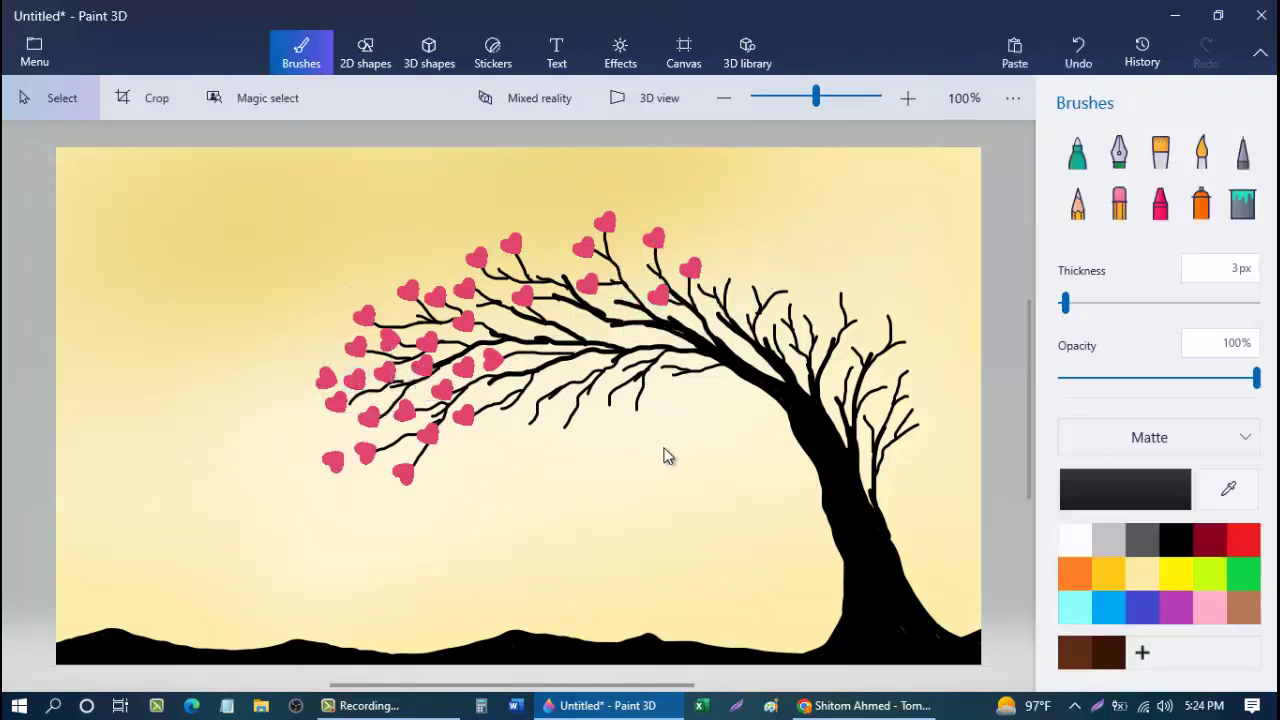
Step: Paste two more hearts, placing one on the upper middle branch and a clockwise-rotated one at a hanging twig's tip under the crown
{"action": "key", "text": "ctrl+v"}
{"action": "mouse_move", "coordinate": [360, 377]}
{"action": "left_mouse_down"}
{"action": "mouse_move", "coordinate": [560, 365]}
{"action": "mouse_move", "coordinate": [548, 278]}
{"action": "left_mouse_up"}
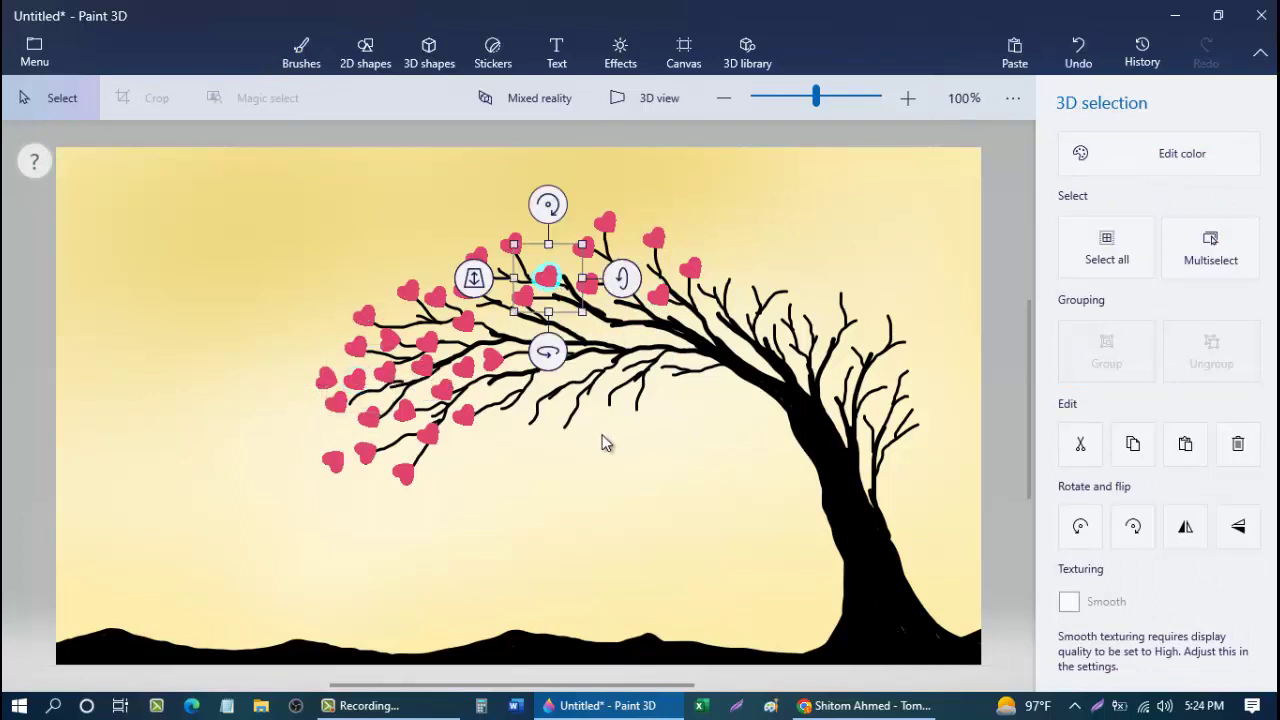
{"action": "left_click", "coordinate": [604, 441]}
{"action": "key", "text": "ctrl+v"}
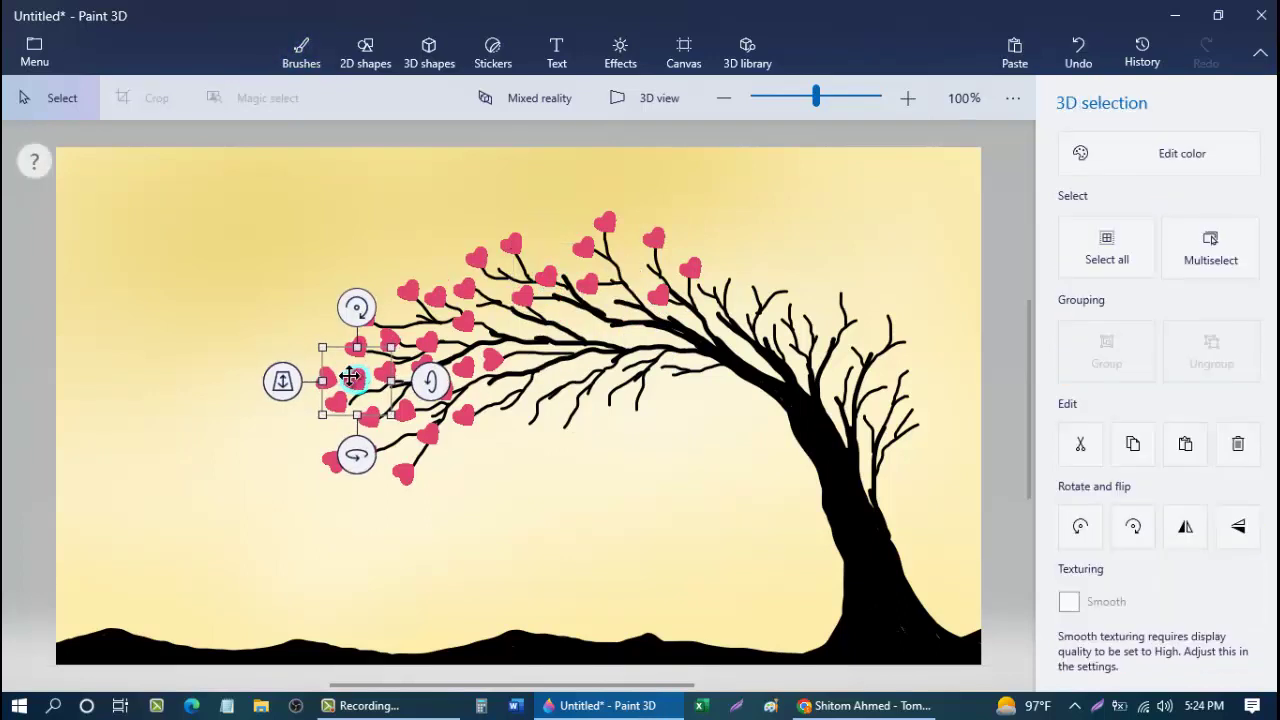
{"action": "left_click_drag", "start_coordinate": [360, 377], "coordinate": [523, 437]}
{"action": "left_click_drag", "start_coordinate": [522, 363], "coordinate": [546, 369]}
{"action": "left_click_drag", "start_coordinate": [530, 447], "coordinate": [522, 442]}
{"action": "left_click", "coordinate": [595, 510]}
Step: Paste two more hearts, placing a rotated one at the next hanging twig's tip and one on the twig just above the hanging hearts
{"action": "key", "text": "ctrl+v"}
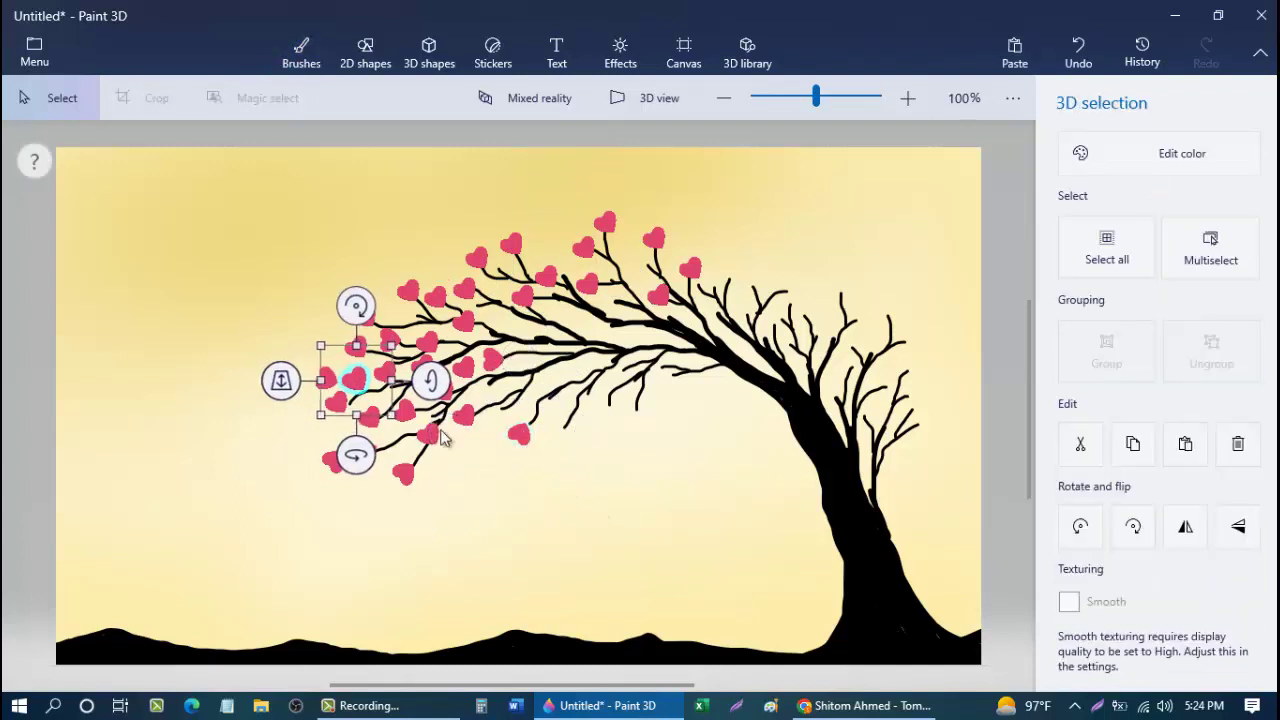
{"action": "mouse_move", "coordinate": [360, 377]}
{"action": "left_mouse_down"}
{"action": "mouse_move", "coordinate": [397, 400]}
{"action": "mouse_move", "coordinate": [504, 414]}
{"action": "left_mouse_up"}
{"action": "mouse_move", "coordinate": [506, 480]}
{"action": "left_mouse_down"}
{"action": "mouse_move", "coordinate": [466, 466]}
{"action": "mouse_move", "coordinate": [505, 486]}
{"action": "left_mouse_up"}
{"action": "left_click_drag", "start_coordinate": [511, 414], "coordinate": [562, 437]}
{"action": "left_click", "coordinate": [592, 515]}
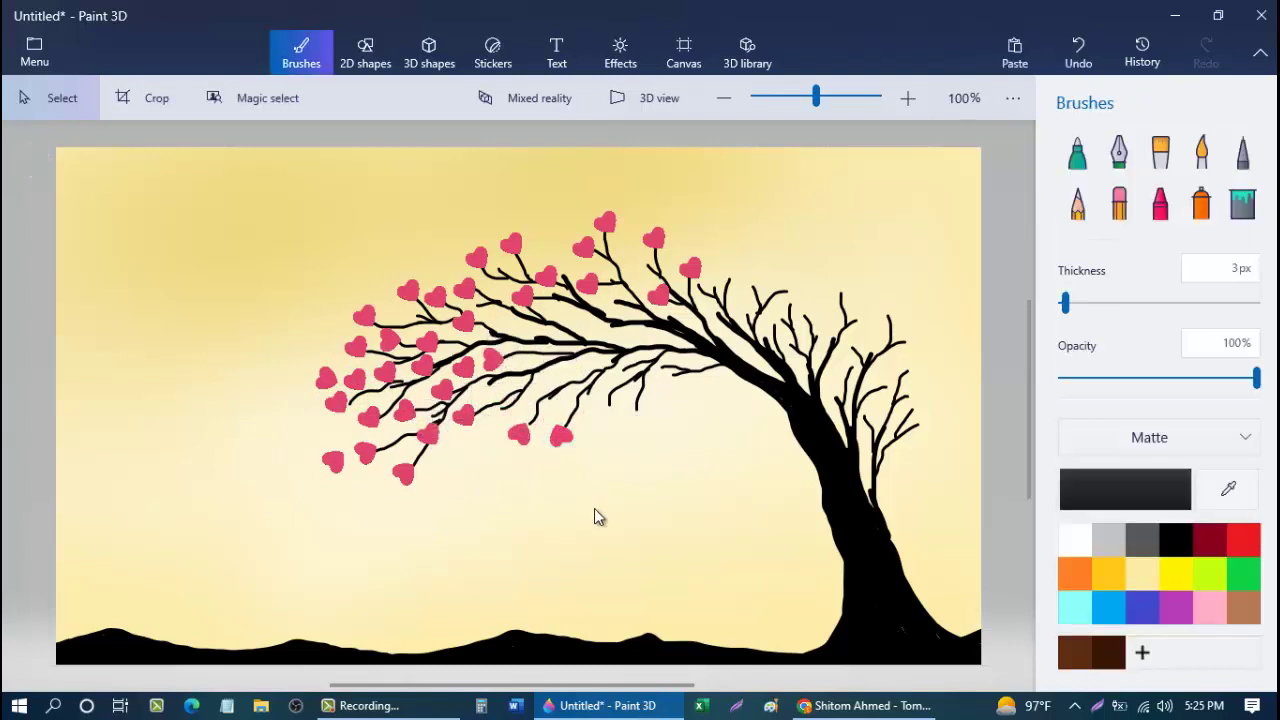
{"action": "key", "text": "ctrl+v"}
{"action": "mouse_move", "coordinate": [373, 394]}
{"action": "left_mouse_down"}
{"action": "mouse_move", "coordinate": [545, 424]}
{"action": "mouse_move", "coordinate": [532, 422]}
{"action": "left_mouse_up"}
{"action": "left_click", "coordinate": [572, 502]}
Step: Paste two more hearts, placing one on a lower middle twig and a clockwise-rotated one just above the two hearts hanging under the crown
{"action": "key", "text": "ctrl+v"}
{"action": "right_click", "coordinate": [572, 501]}
{"action": "left_click", "coordinate": [544, 472]}
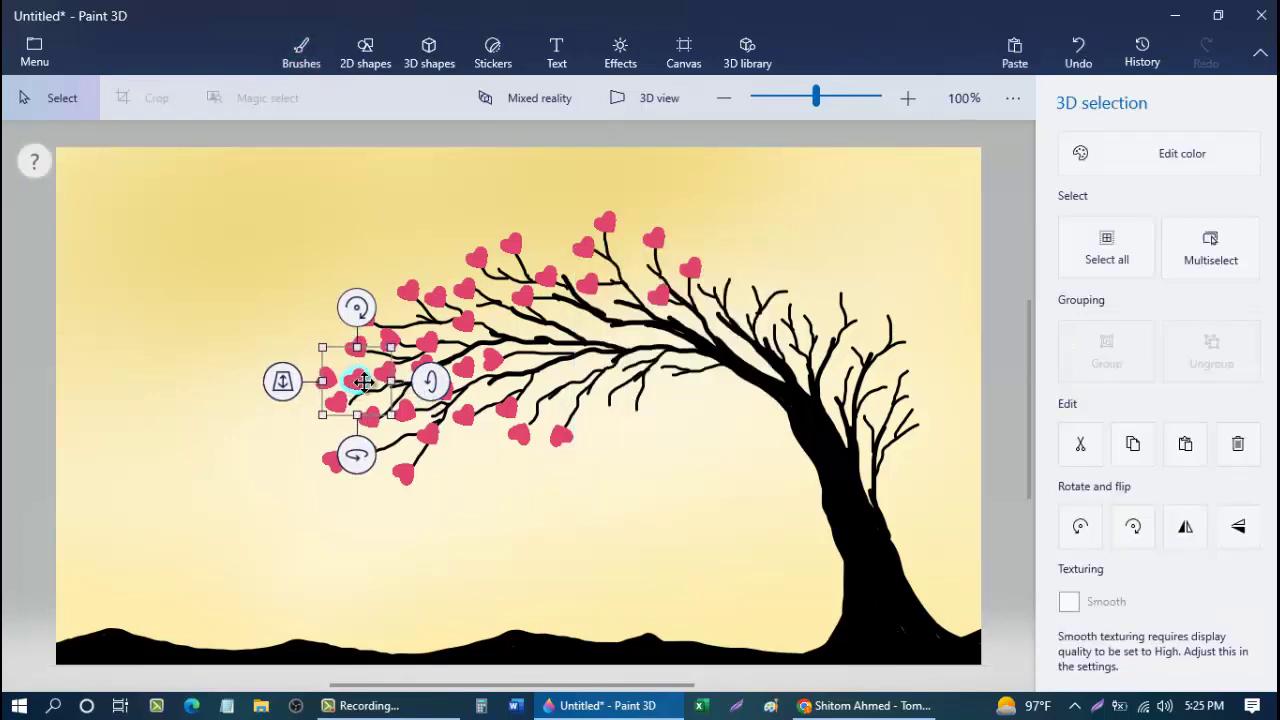
{"action": "left_click_drag", "start_coordinate": [363, 381], "coordinate": [493, 441]}
{"action": "mouse_move", "coordinate": [486, 370]}
{"action": "left_mouse_down"}
{"action": "mouse_move", "coordinate": [469, 463]}
{"action": "mouse_move", "coordinate": [578, 430]}
{"action": "left_mouse_up"}
{"action": "left_click", "coordinate": [594, 523]}
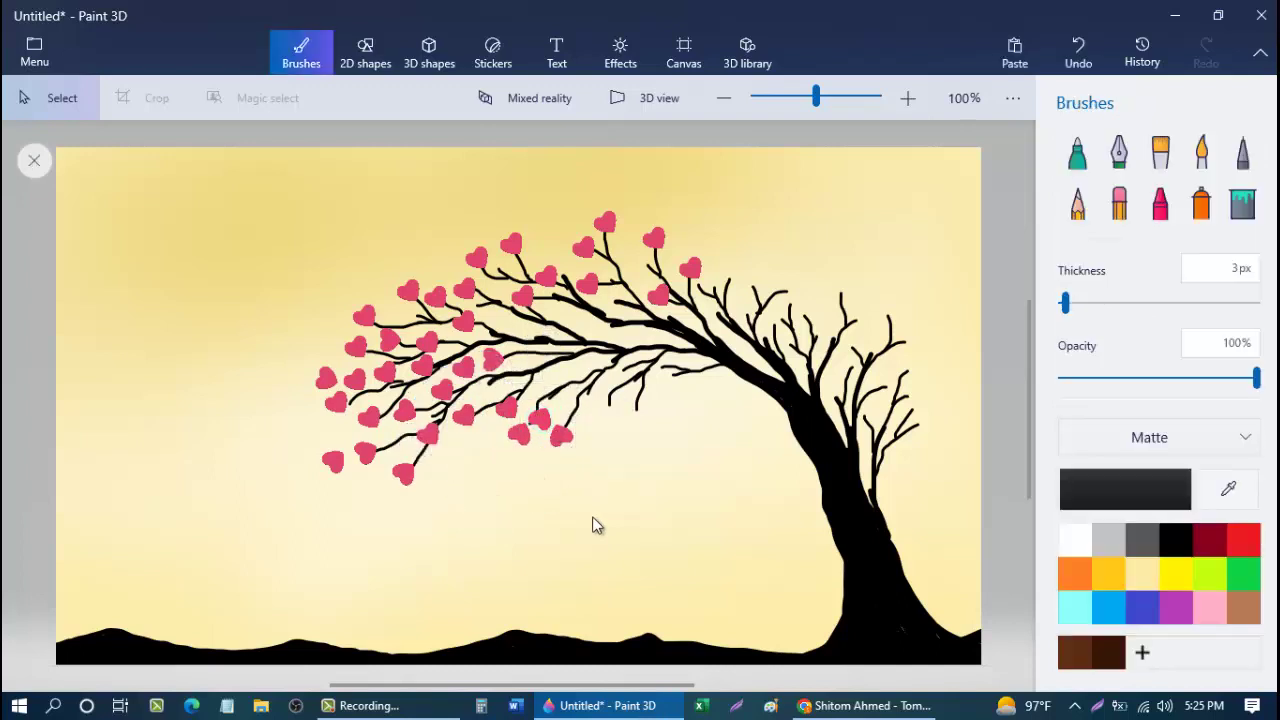
Step: Paste two more hearts, placing one on the hanging twig above the rotated heart and one on the upper middle branch
{"action": "key", "text": "ctrl+v"}
{"action": "left_click_drag", "start_coordinate": [356, 381], "coordinate": [553, 387]}
{"action": "left_click", "coordinate": [632, 487]}
{"action": "key", "text": "ctrl+v"}
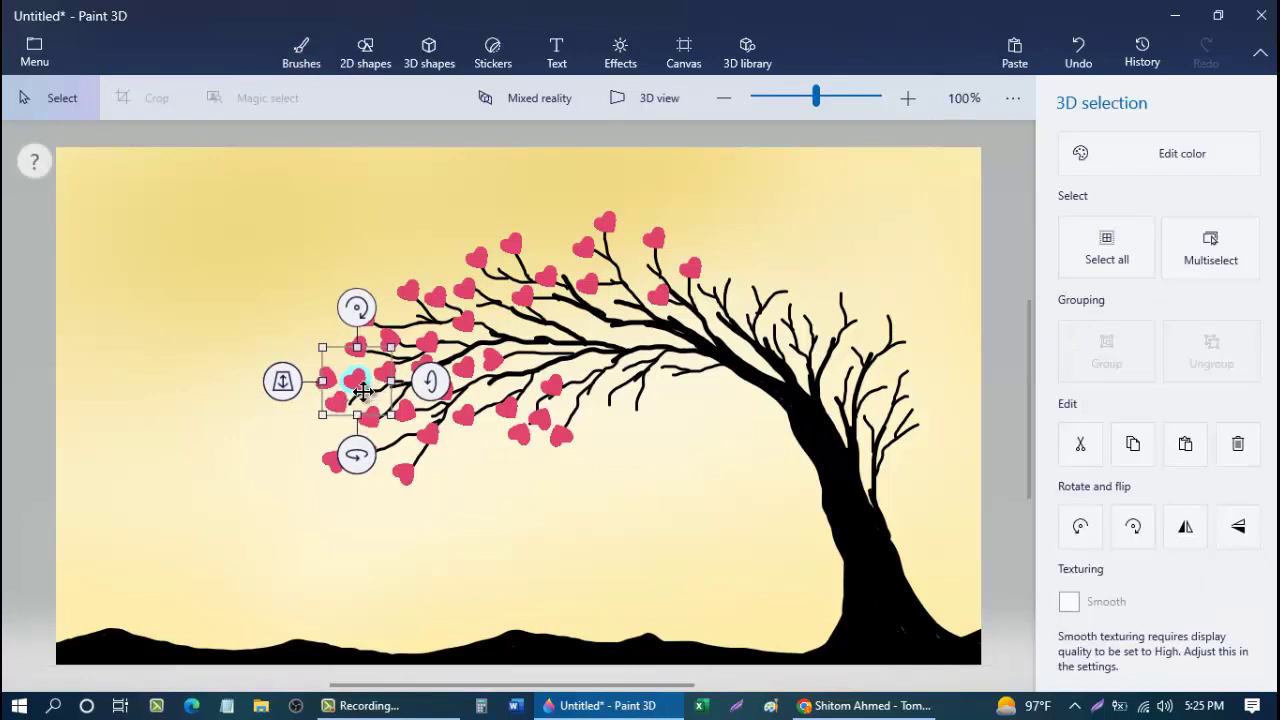
{"action": "left_click_drag", "start_coordinate": [356, 379], "coordinate": [502, 321]}
{"action": "left_click", "coordinate": [700, 449]}
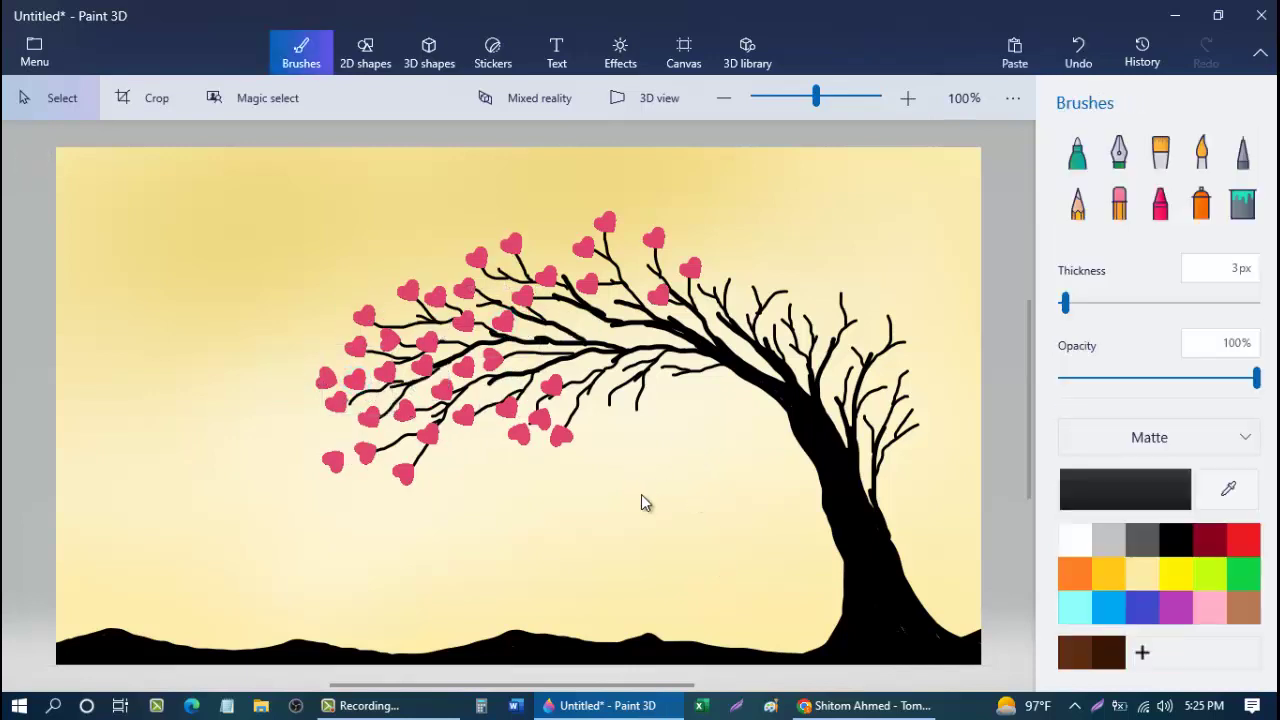
Step: Paste a heart, place it in the open sky just below the crown's hanging twigs and rotate it
{"action": "left_click_drag", "start_coordinate": [659, 480], "coordinate": [554, 434]}
{"action": "right_click", "coordinate": [501, 478]}
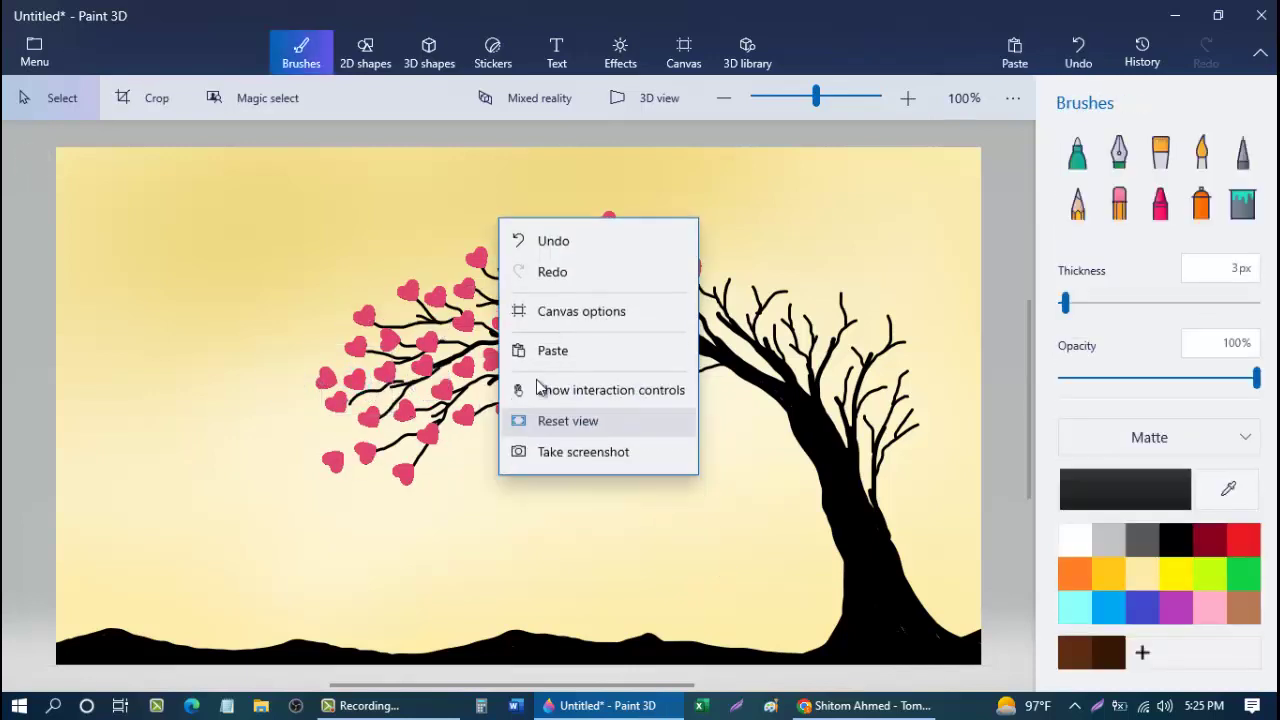
{"action": "left_click", "coordinate": [552, 350]}
{"action": "left_click_drag", "start_coordinate": [356, 380], "coordinate": [474, 452]}
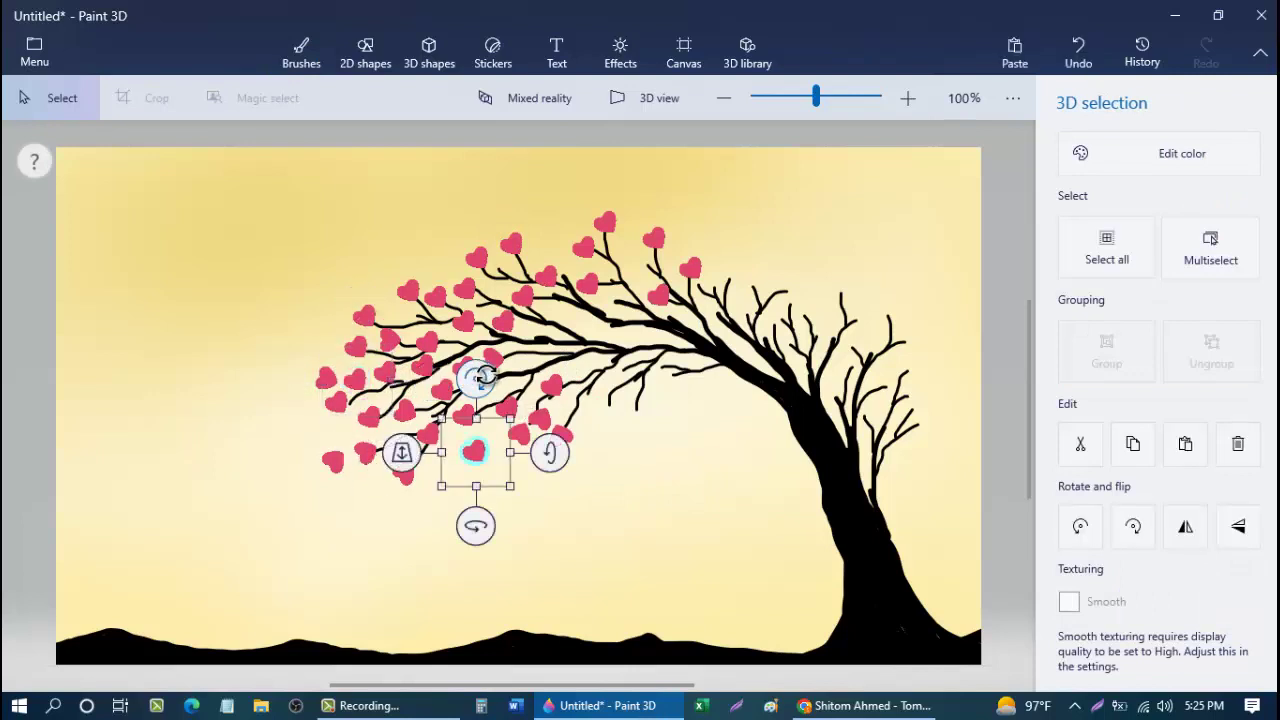
{"action": "left_click_drag", "start_coordinate": [484, 376], "coordinate": [459, 460]}
{"action": "left_click", "coordinate": [582, 515]}
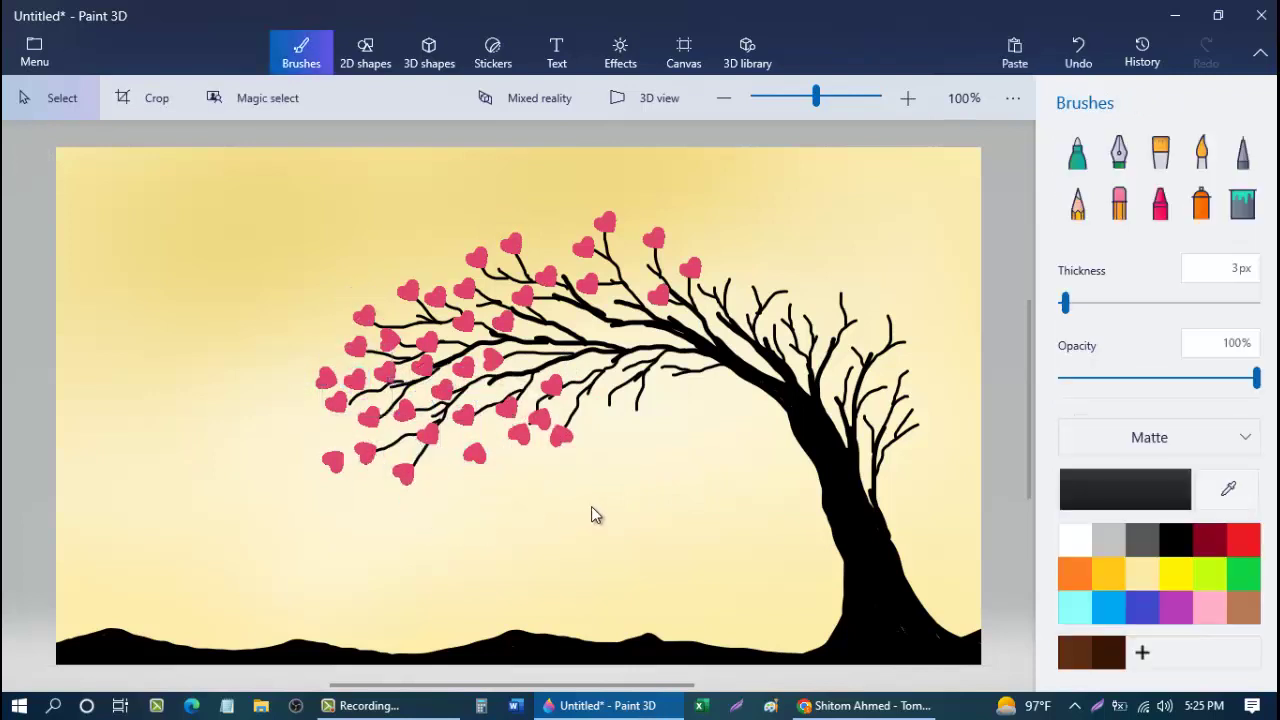
Step: Paste three hearts and place them floating in the sky beyond the crown's left end
{"action": "key", "text": "ctrl+v"}
{"action": "mouse_move", "coordinate": [356, 380]}
{"action": "left_mouse_down"}
{"action": "mouse_move", "coordinate": [301, 403]}
{"action": "mouse_move", "coordinate": [290, 373]}
{"action": "mouse_move", "coordinate": [256, 380]}
{"action": "left_mouse_up"}
{"action": "left_click", "coordinate": [506, 505]}
{"action": "key", "text": "ctrl+v"}
{"action": "left_click", "coordinate": [490, 495]}
{"action": "key", "text": "ctrl+v"}
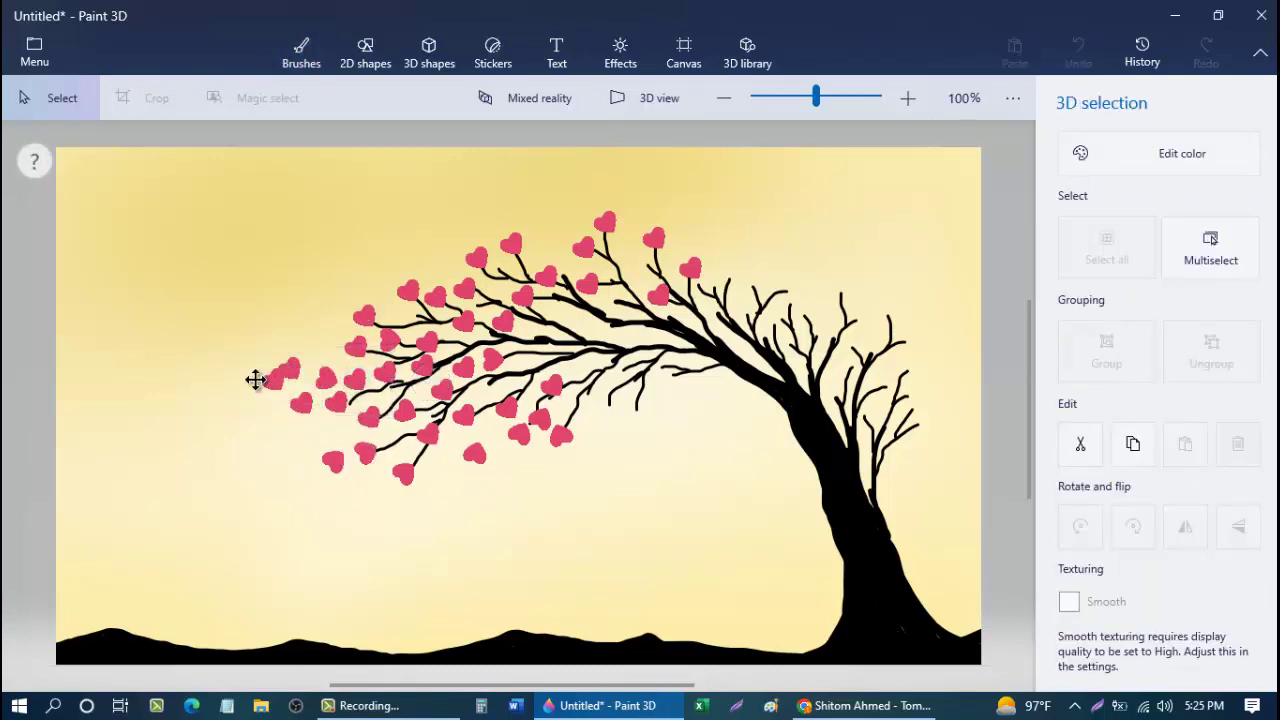
{"action": "left_click", "coordinate": [476, 525]}
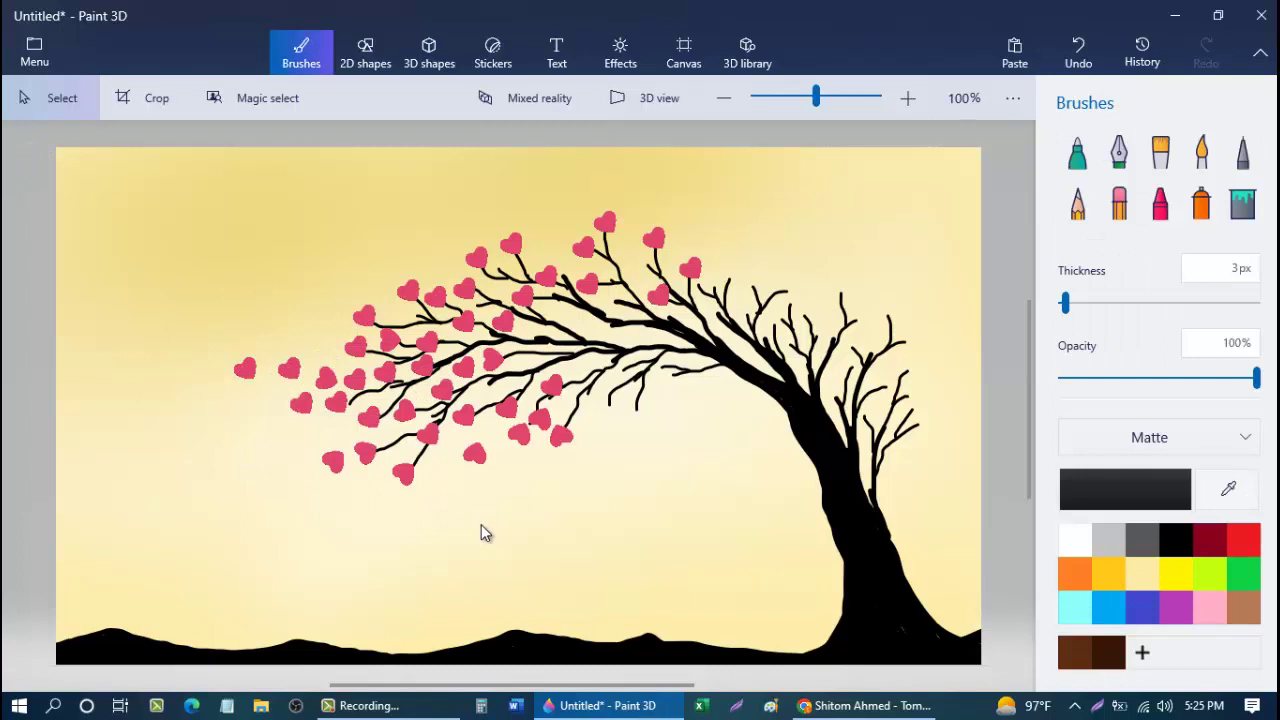
Step: Paste a fourth floating heart, rotate it and place it below the leftmost hearts
{"action": "right_click", "coordinate": [406, 455]}
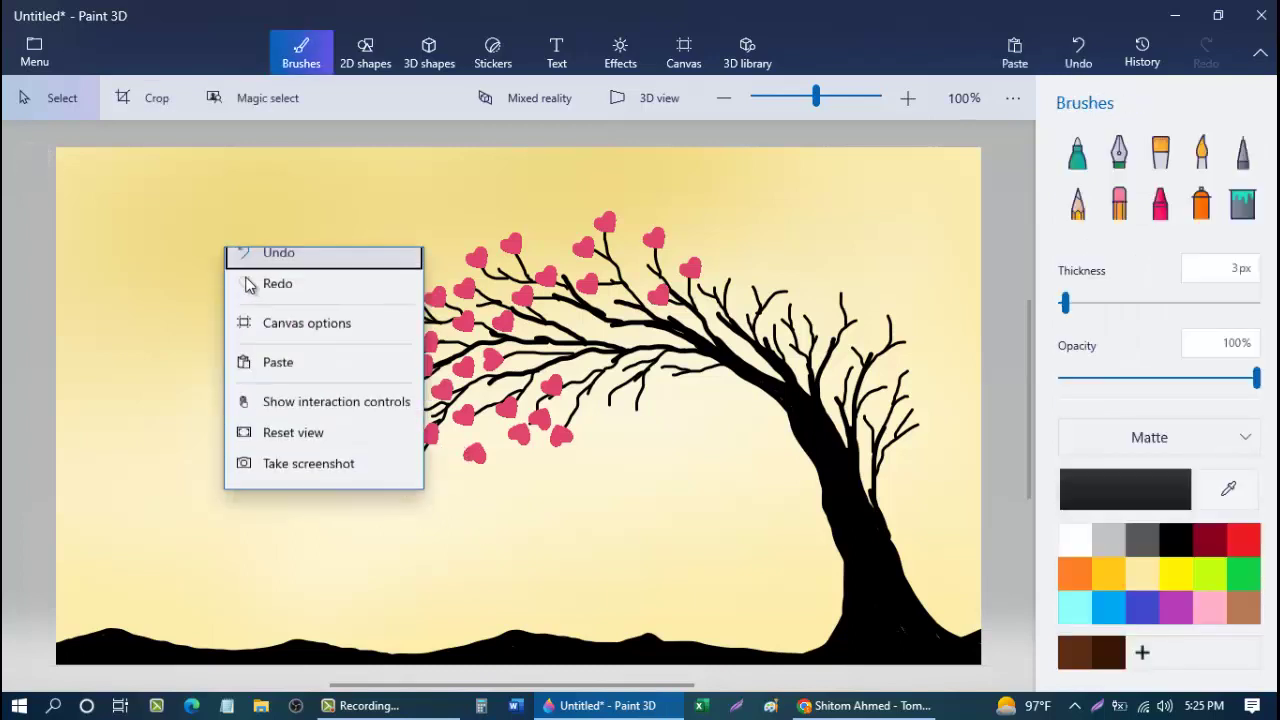
{"action": "left_click", "coordinate": [277, 363]}
{"action": "left_click_drag", "start_coordinate": [354, 382], "coordinate": [271, 391]}
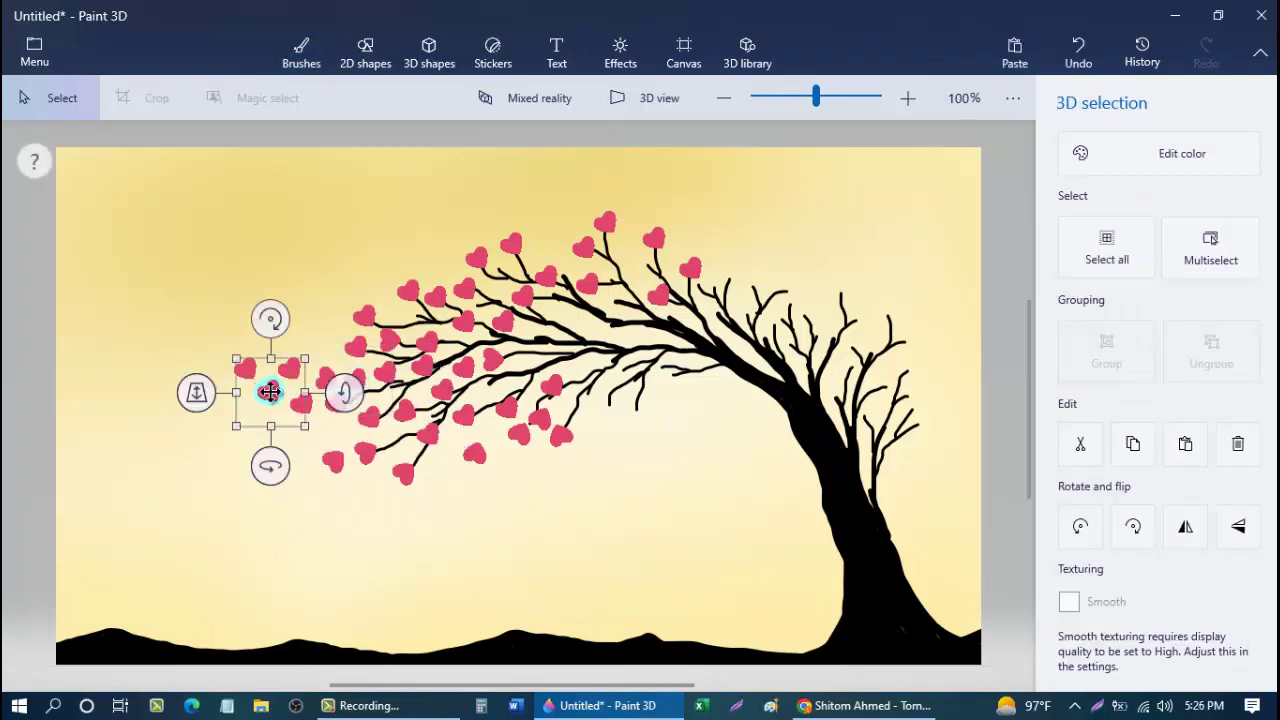
{"action": "left_click_drag", "start_coordinate": [273, 320], "coordinate": [283, 391]}
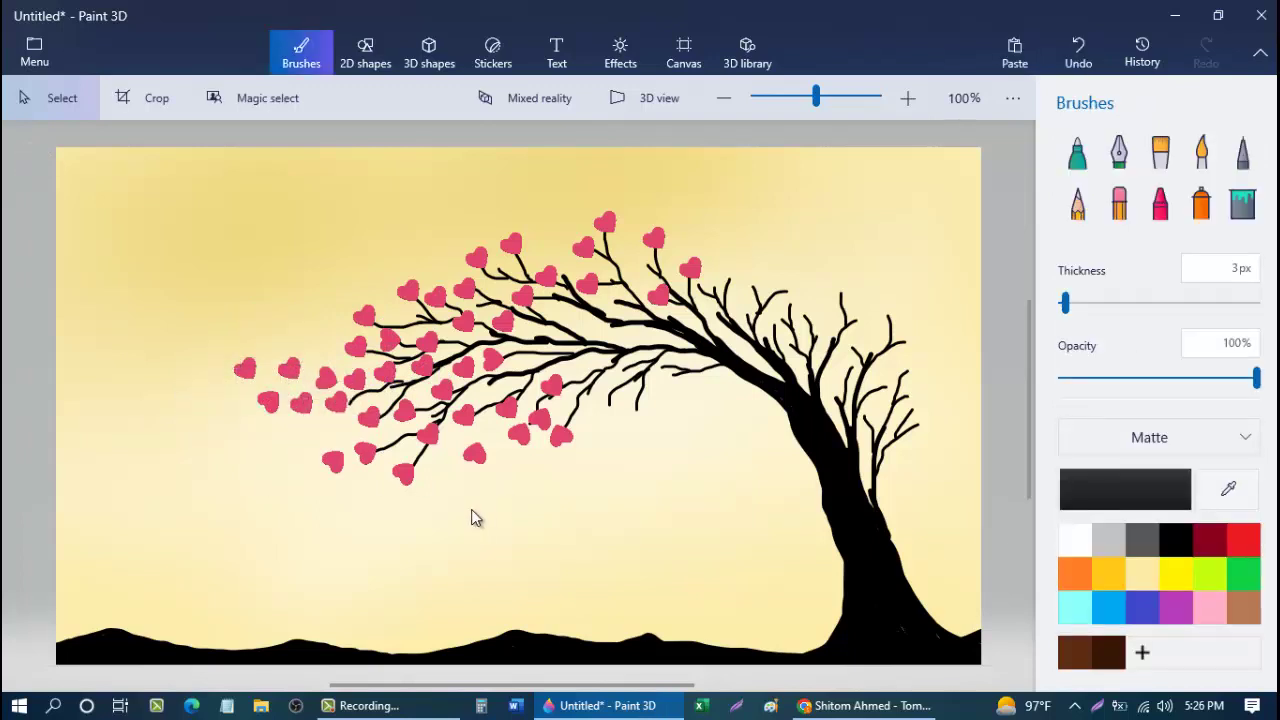
Step: Paste two more hearts, placing one at the tip of the next hanging twig towards the trunk and one on the lower middle branch
{"action": "key", "text": "ctrl+v"}
{"action": "left_click_drag", "start_coordinate": [350, 385], "coordinate": [603, 403]}
{"action": "key", "text": "Escape"}
{"action": "key", "text": "ctrl+v"}
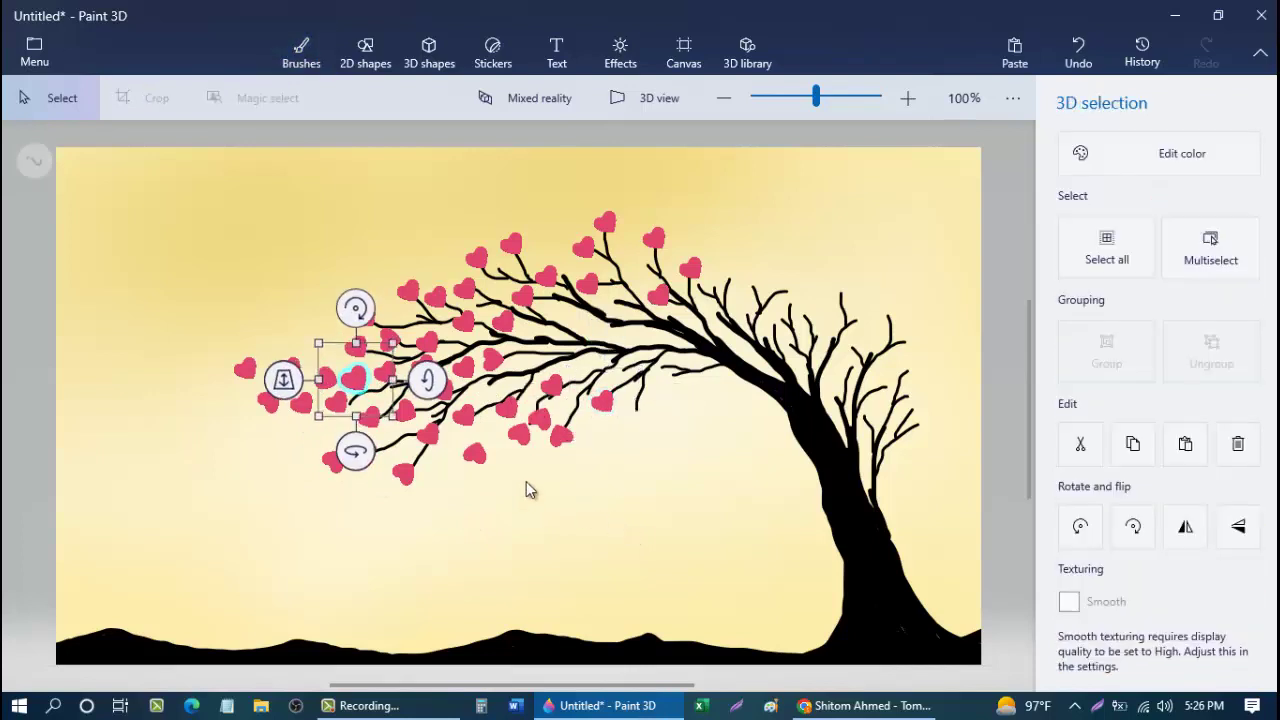
{"action": "mouse_move", "coordinate": [352, 385]}
{"action": "left_mouse_down"}
{"action": "mouse_move", "coordinate": [546, 366]}
{"action": "mouse_move", "coordinate": [529, 357]}
{"action": "left_mouse_up"}
{"action": "left_click", "coordinate": [633, 492]}
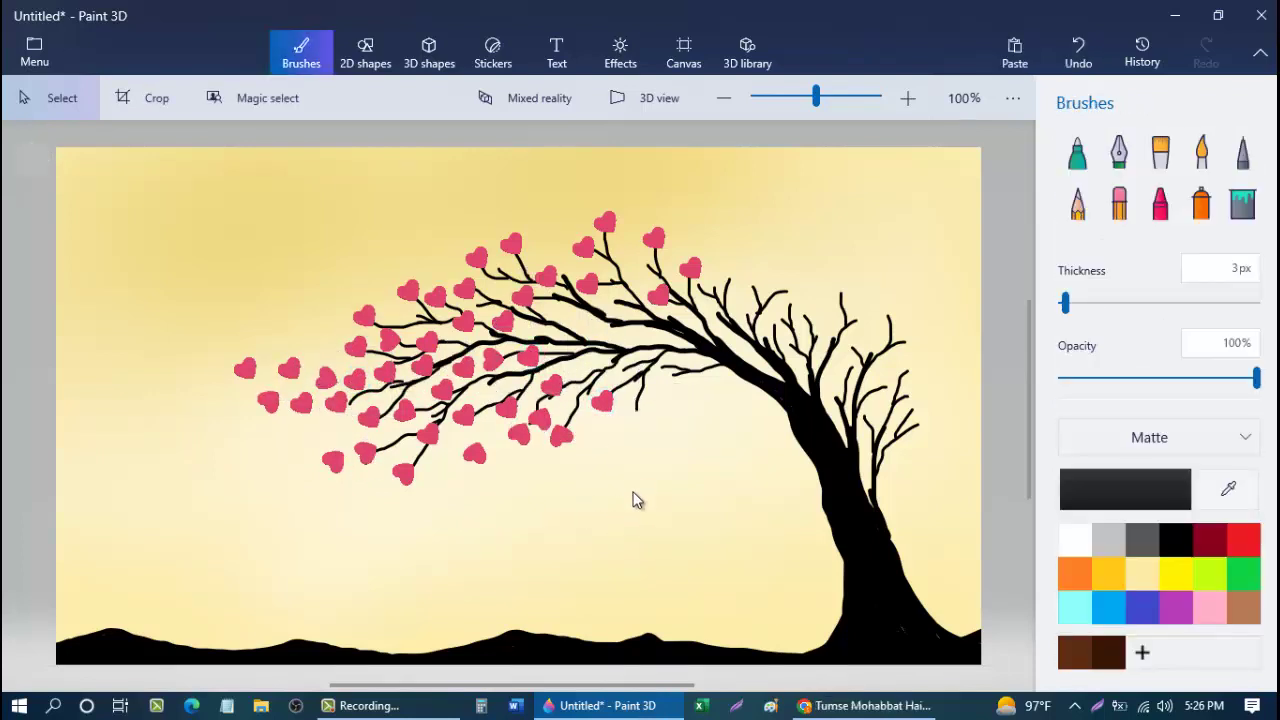
Step: Paste two more hearts, placing a rotated one on the hanging twig nearest the trunk and one on the thick branch in mid-crown
{"action": "key", "text": "ctrl+v"}
{"action": "left_click_drag", "start_coordinate": [350, 385], "coordinate": [635, 402]}
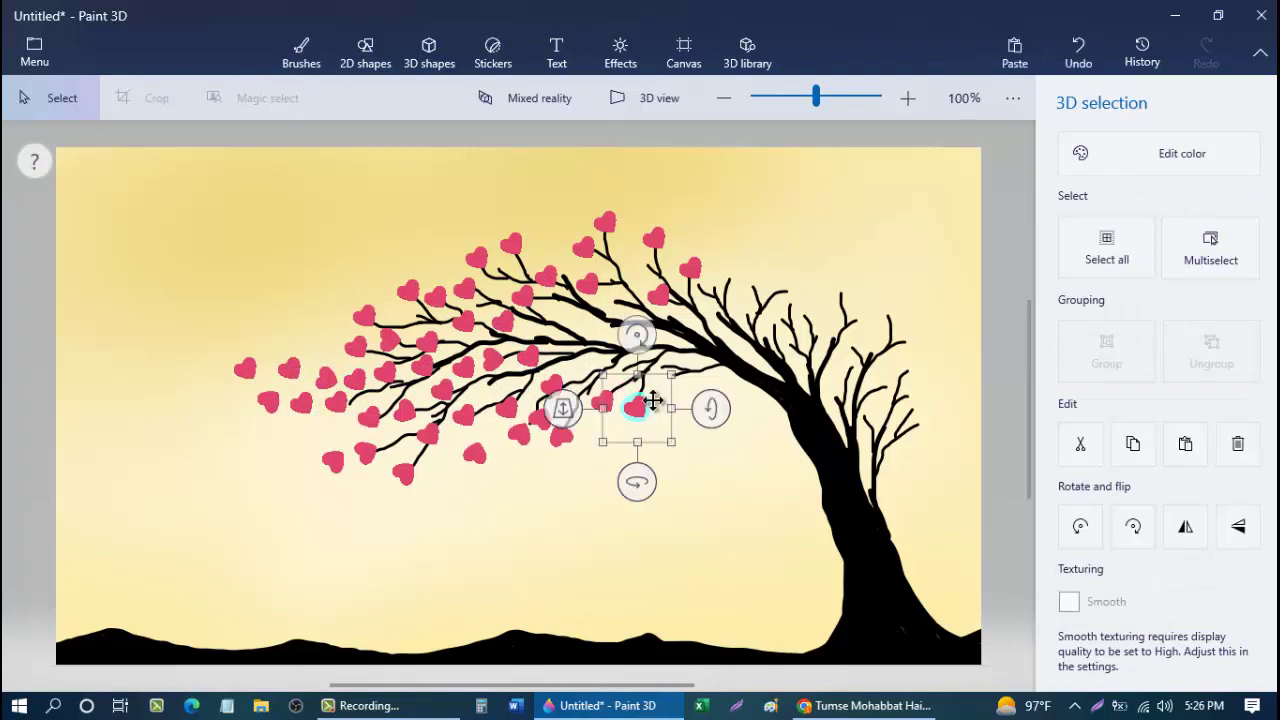
{"action": "left_click_drag", "start_coordinate": [634, 337], "coordinate": [594, 447]}
{"action": "key", "text": "Escape"}
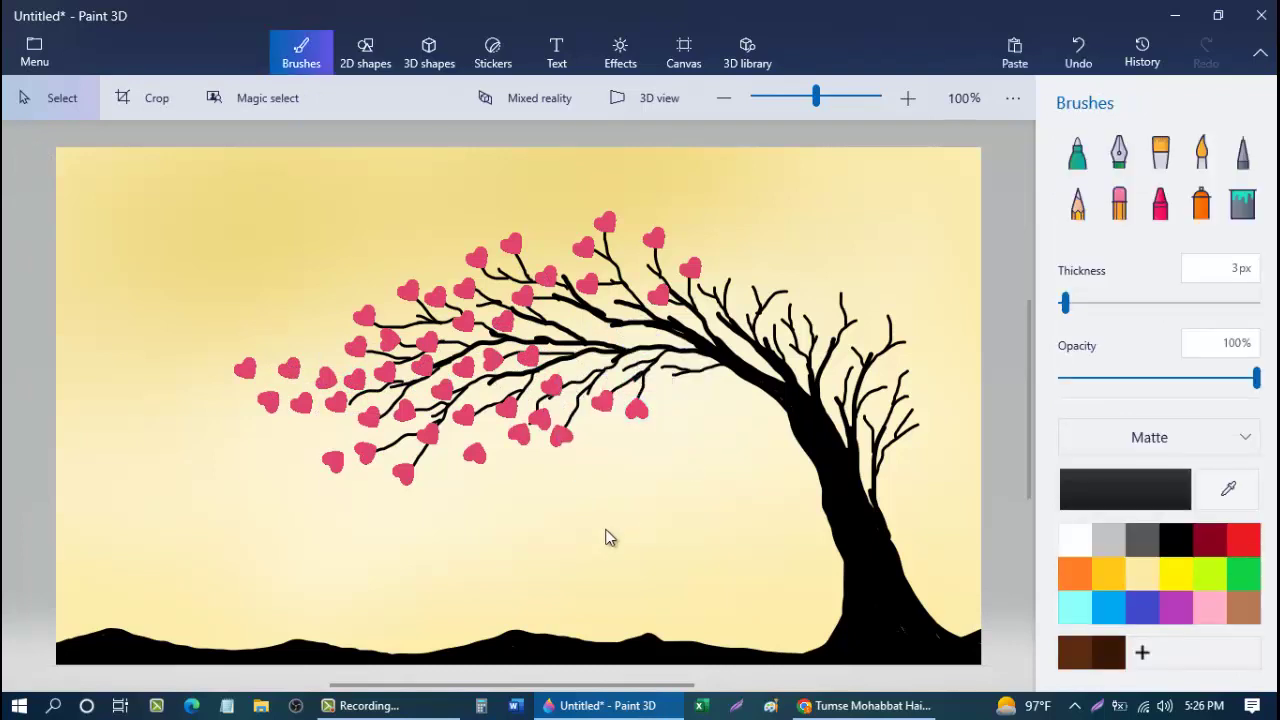
{"action": "key", "text": "ctrl+v"}
{"action": "mouse_move", "coordinate": [358, 385]}
{"action": "left_mouse_down"}
{"action": "mouse_move", "coordinate": [577, 338]}
{"action": "mouse_move", "coordinate": [565, 322]}
{"action": "left_mouse_up"}
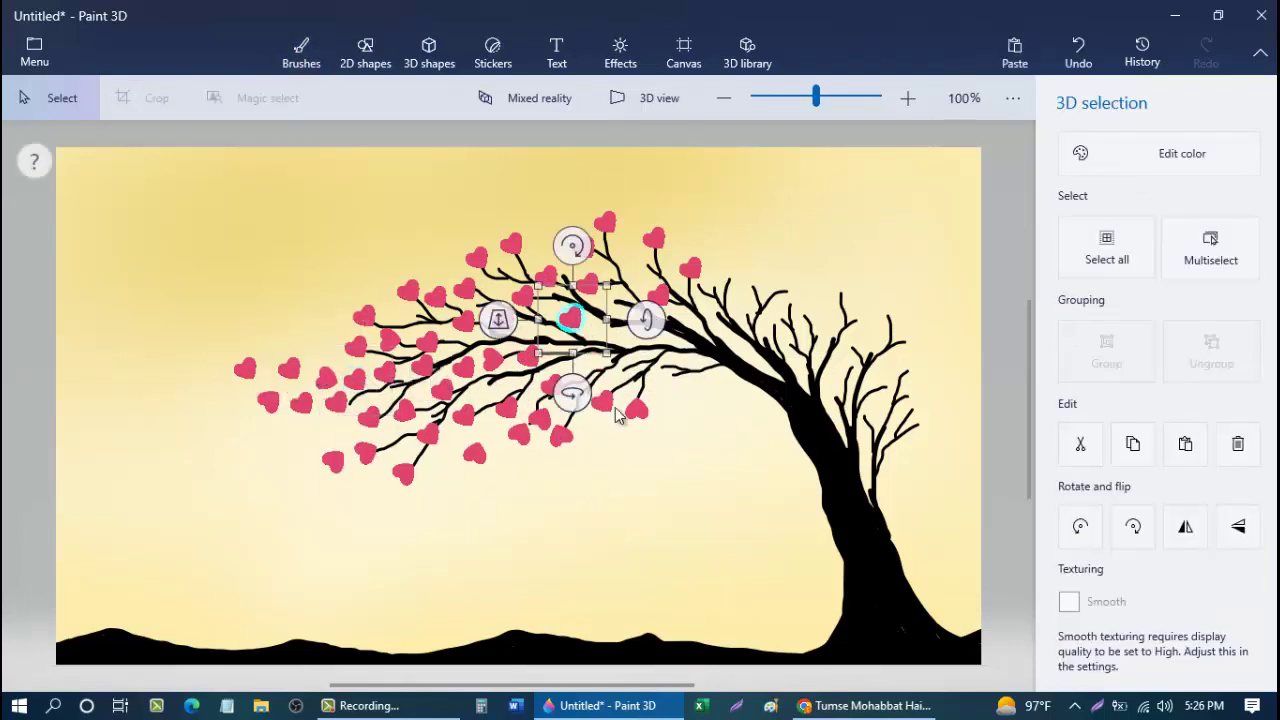
{"action": "key", "text": "Escape"}
Step: Paste two more hearts and set them side by side above the last hanging twigs, rotating the first one
{"action": "key", "text": "ctrl+v"}
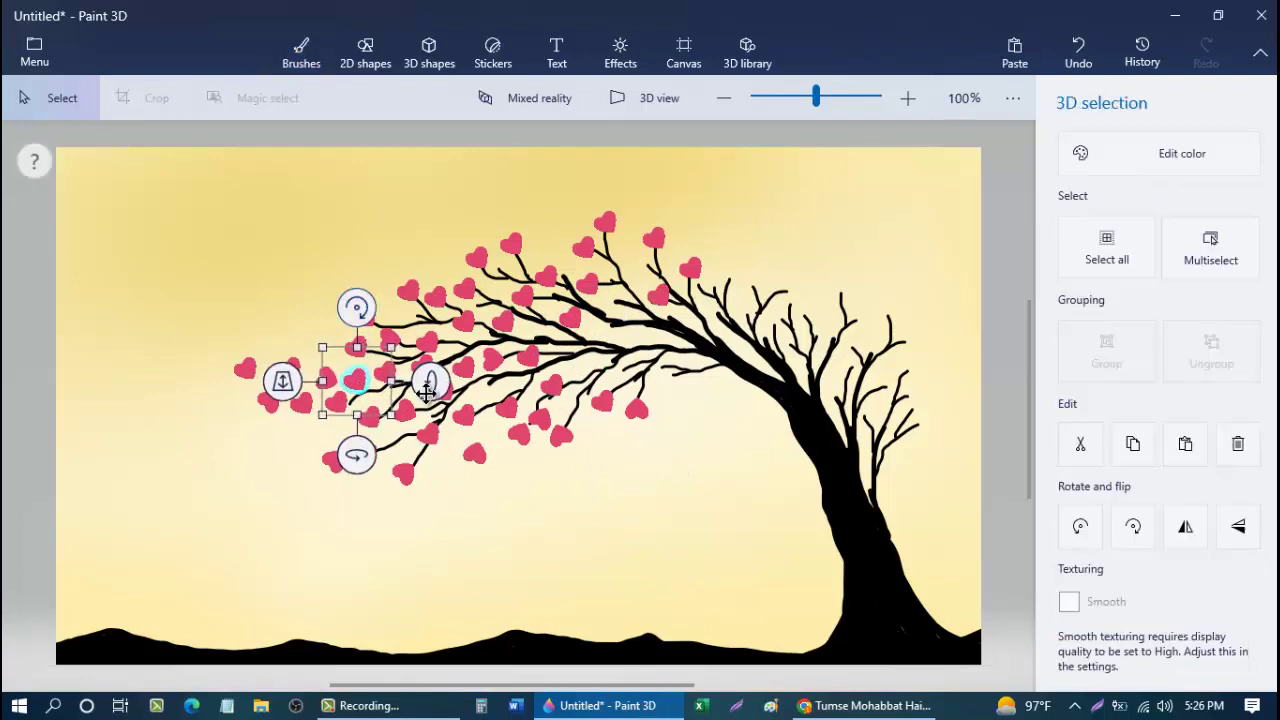
{"action": "left_click_drag", "start_coordinate": [358, 386], "coordinate": [591, 371]}
{"action": "left_click_drag", "start_coordinate": [591, 294], "coordinate": [588, 356]}
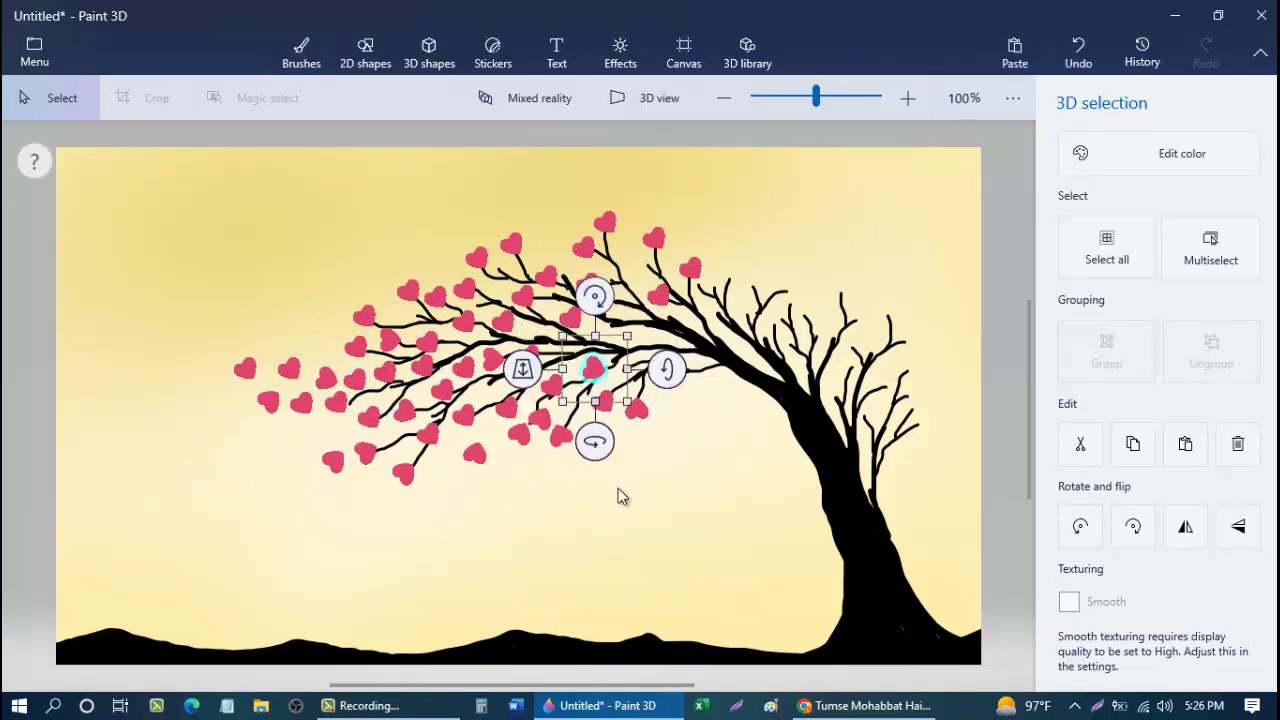
{"action": "key", "text": "Escape"}
{"action": "key", "text": "ctrl+v"}
{"action": "left_click_drag", "start_coordinate": [357, 386], "coordinate": [626, 370]}
{"action": "left_click", "coordinate": [655, 517]}
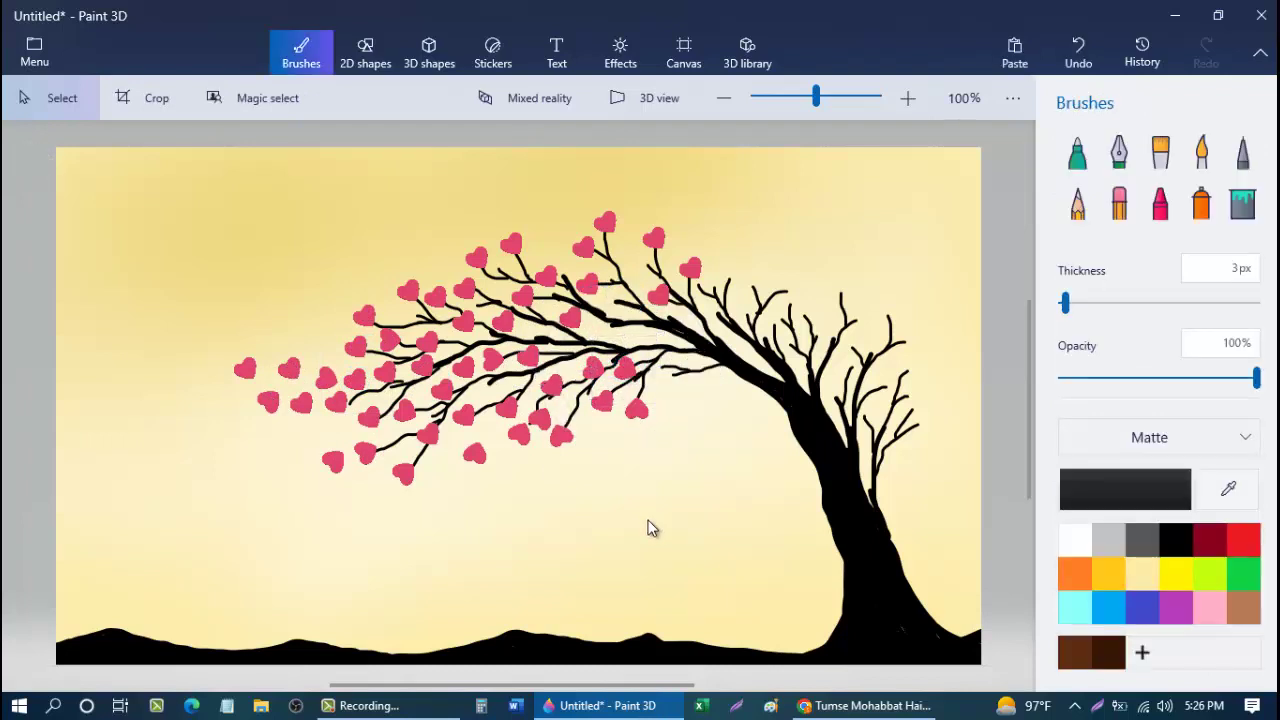
Step: Paste two more hearts, placing one on the next twig tip down the right slope and a clockwise-rotated one on the twig farther right
{"action": "key", "text": "ctrl+v"}
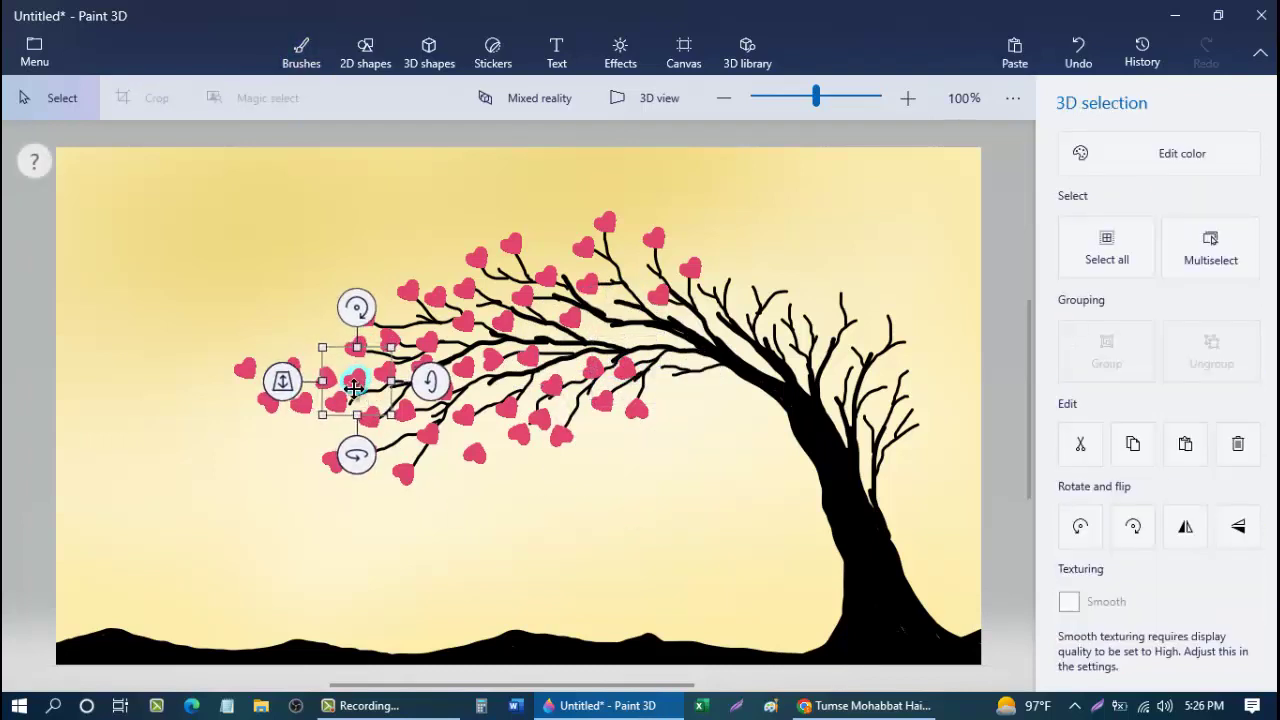
{"action": "mouse_move", "coordinate": [357, 386]}
{"action": "left_mouse_down"}
{"action": "mouse_move", "coordinate": [723, 287]}
{"action": "mouse_move", "coordinate": [727, 273]}
{"action": "left_mouse_up"}
{"action": "left_click", "coordinate": [687, 454]}
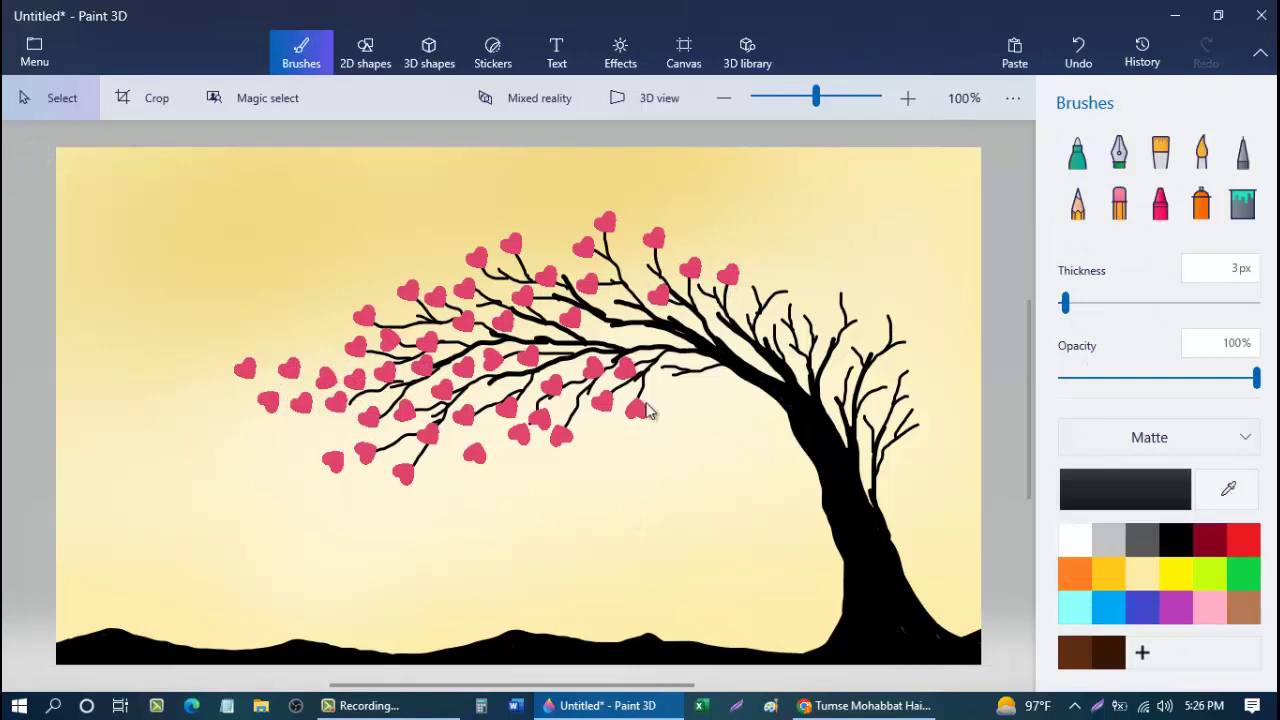
{"action": "key", "text": "ctrl+v"}
{"action": "left_click_drag", "start_coordinate": [357, 386], "coordinate": [785, 297]}
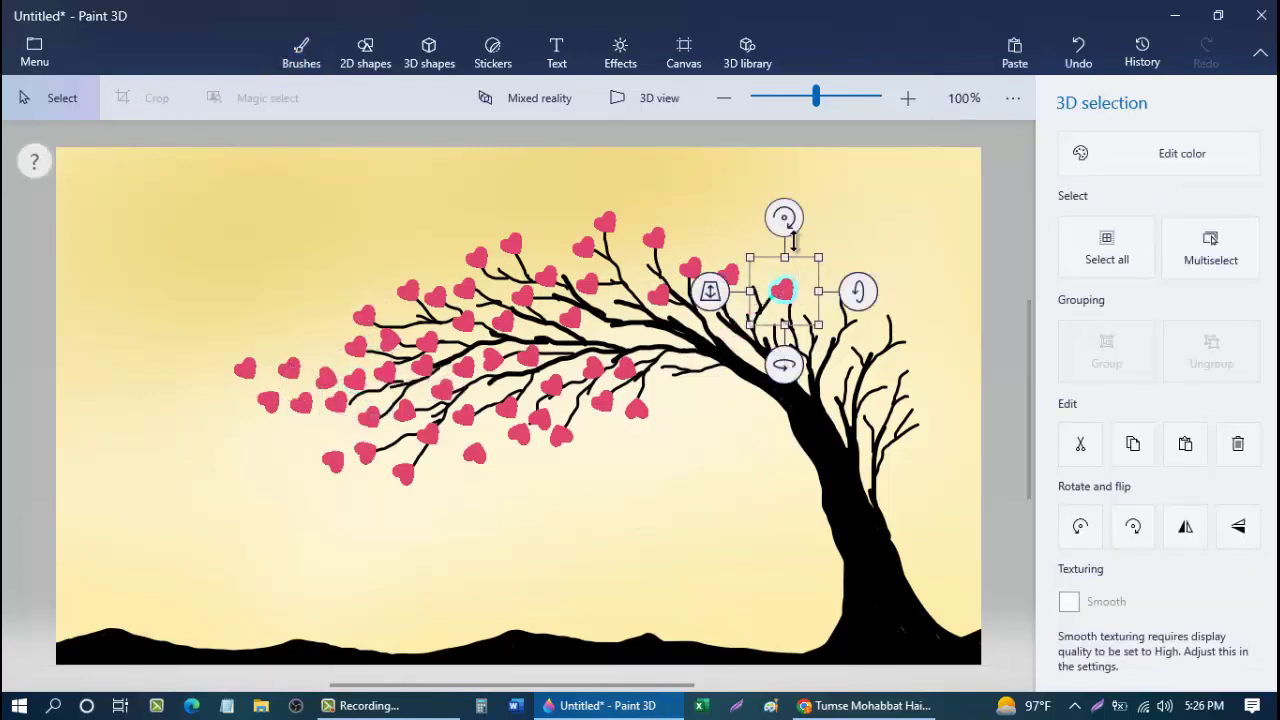
{"action": "left_click_drag", "start_coordinate": [784, 219], "coordinate": [829, 240]}
Step: Copy the clockwise-rotated heart and paste it, placing copies on the twig just left of it and on a twig above the trunk
{"action": "right_click", "coordinate": [816, 316]}
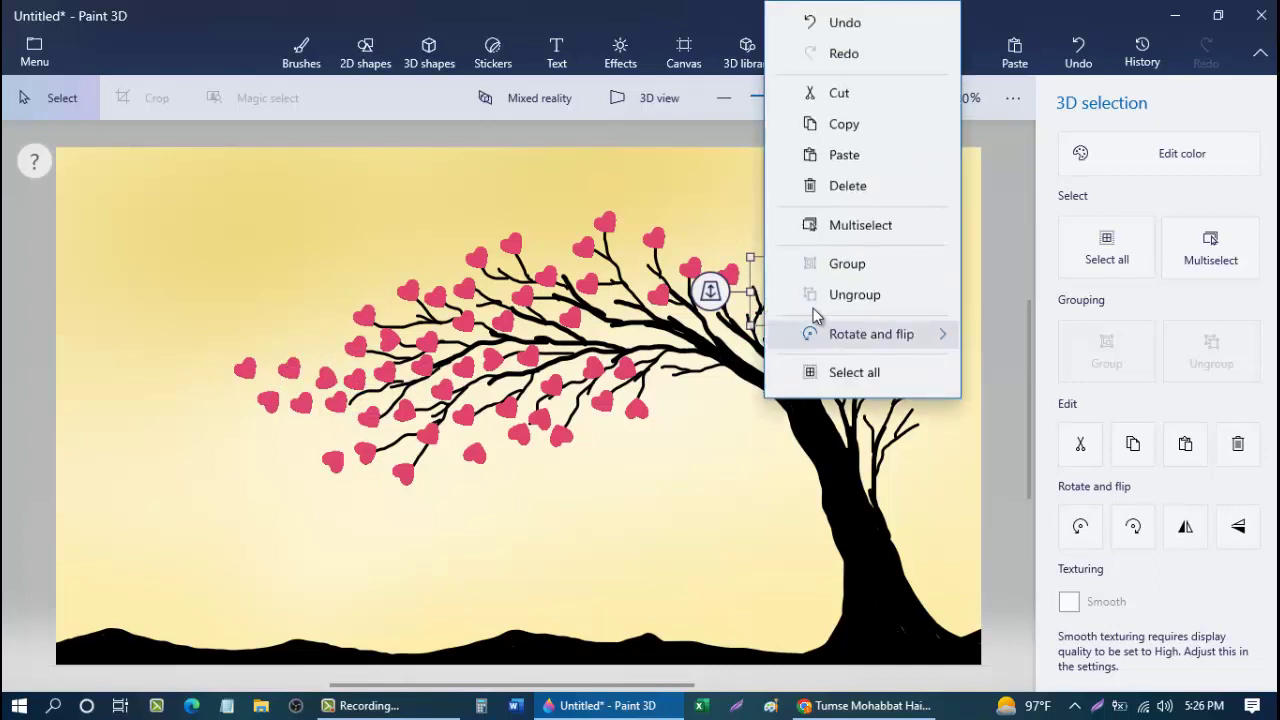
{"action": "left_click", "coordinate": [838, 124]}
{"action": "right_click", "coordinate": [697, 177]}
{"action": "left_click", "coordinate": [757, 300]}
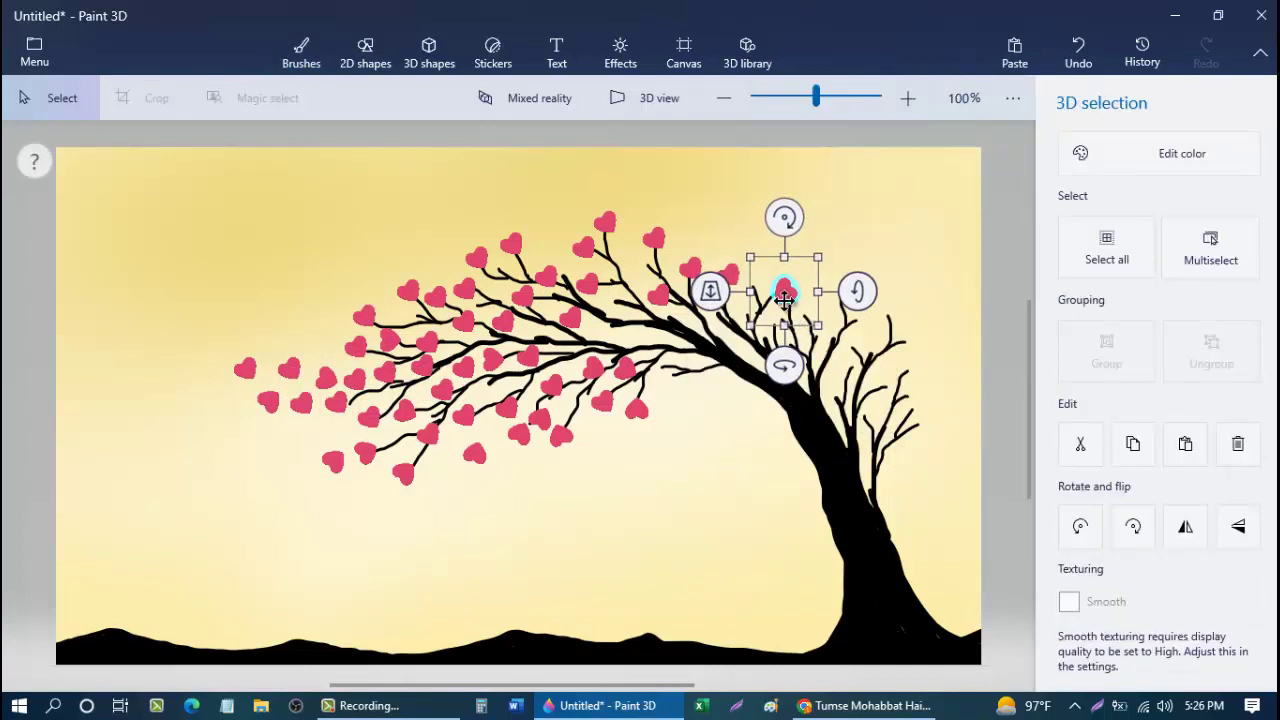
{"action": "left_click_drag", "start_coordinate": [780, 293], "coordinate": [762, 294]}
{"action": "mouse_move", "coordinate": [813, 328]}
{"action": "left_mouse_down"}
{"action": "mouse_move", "coordinate": [849, 289]}
{"action": "mouse_move", "coordinate": [862, 324]}
{"action": "left_mouse_up"}
Step: Paste two copies of the rotated heart, placing one on the short twig below the source heart and one on the tall twig above the trunk
{"action": "left_click", "coordinate": [698, 423]}
{"action": "right_click", "coordinate": [698, 423]}
{"action": "left_click", "coordinate": [756, 558]}
{"action": "key", "text": "ctrl+v"}
{"action": "left_click", "coordinate": [645, 483]}
{"action": "key", "text": "ctrl+v"}
{"action": "left_click", "coordinate": [655, 497]}
Step: Paste two more rotated hearts, placing one on the tall rightmost twig's tip and one above the pair of hearts on the right slope
{"action": "key", "text": "ctrl+v"}
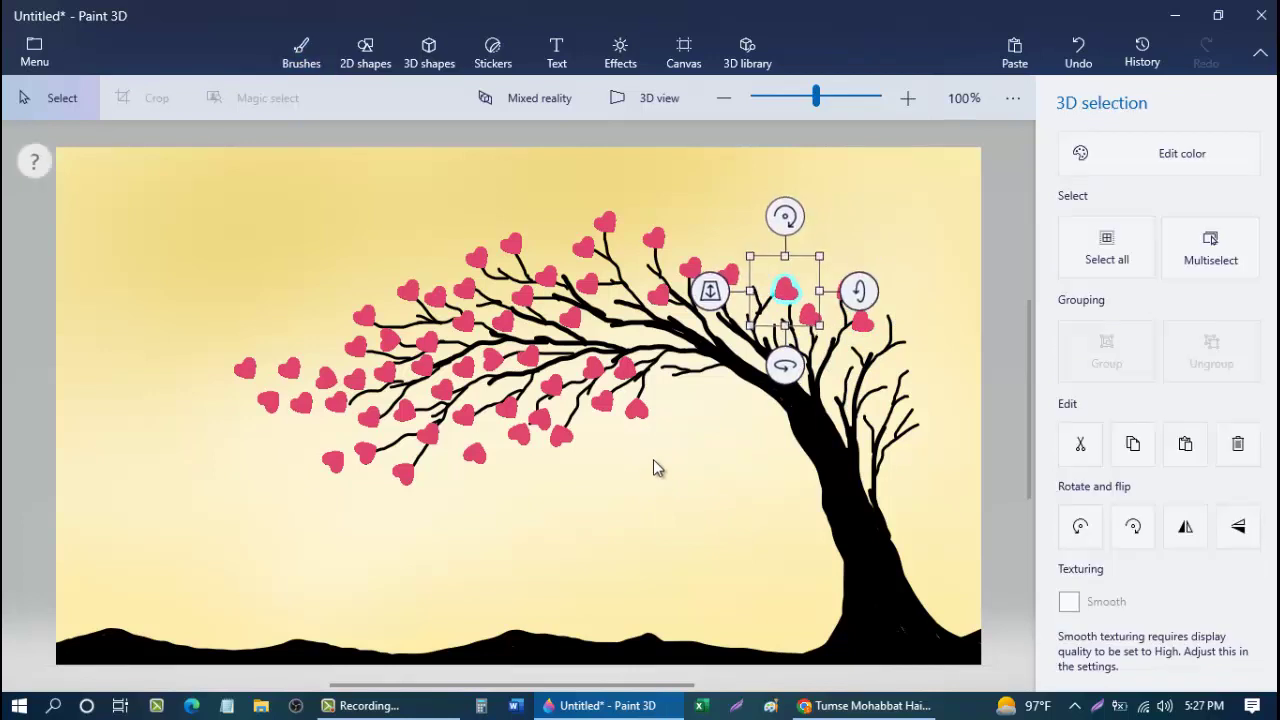
{"action": "mouse_move", "coordinate": [786, 290]}
{"action": "left_mouse_down"}
{"action": "mouse_move", "coordinate": [757, 289]}
{"action": "mouse_move", "coordinate": [931, 323]}
{"action": "left_mouse_up"}
{"action": "left_click", "coordinate": [651, 474]}
{"action": "key", "text": "ctrl+v"}
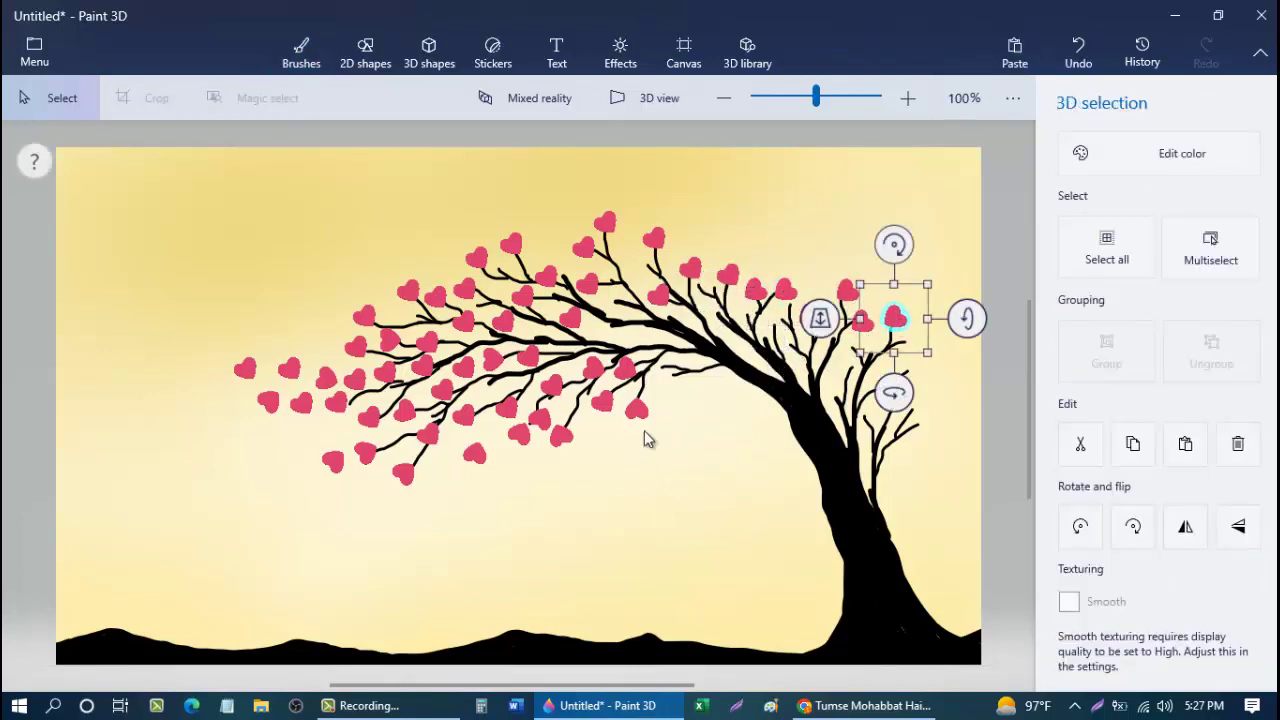
{"action": "left_click", "coordinate": [643, 432]}
{"action": "key", "text": "ctrl+v"}
{"action": "left_click_drag", "start_coordinate": [788, 289], "coordinate": [778, 270]}
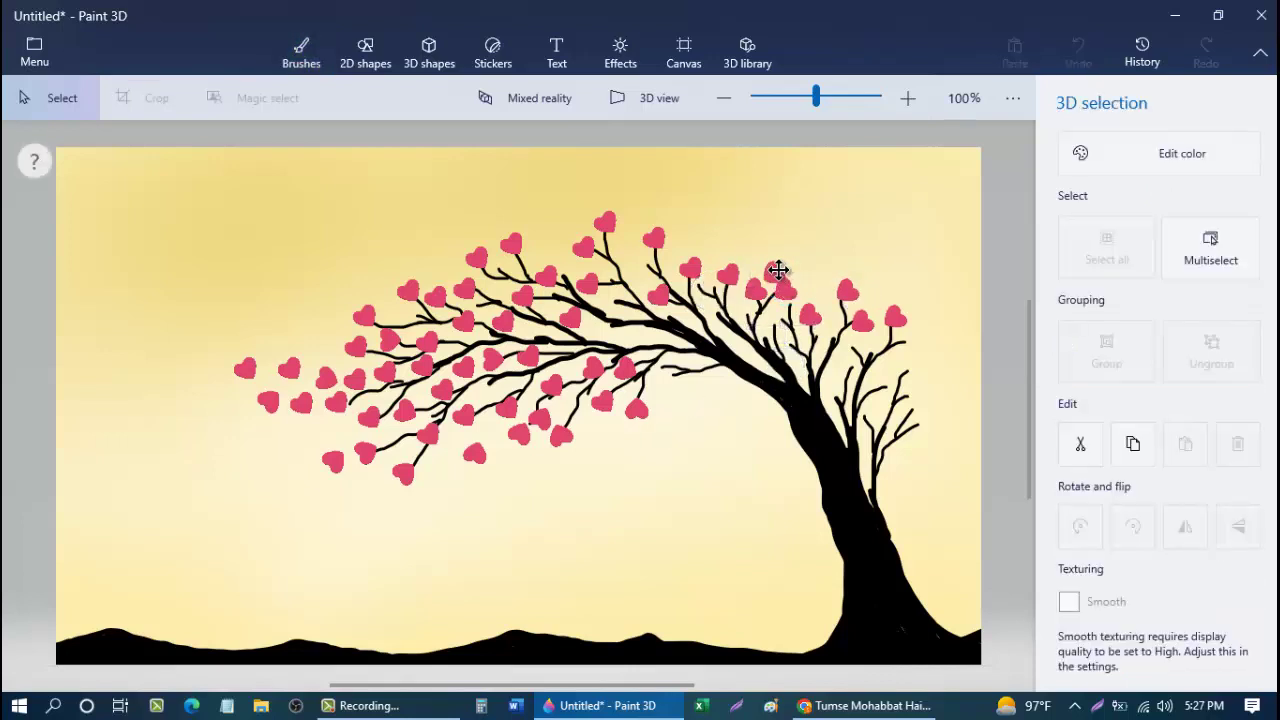
{"action": "left_click_drag", "start_coordinate": [744, 213], "coordinate": [744, 213]}
{"action": "left_click", "coordinate": [653, 453]}
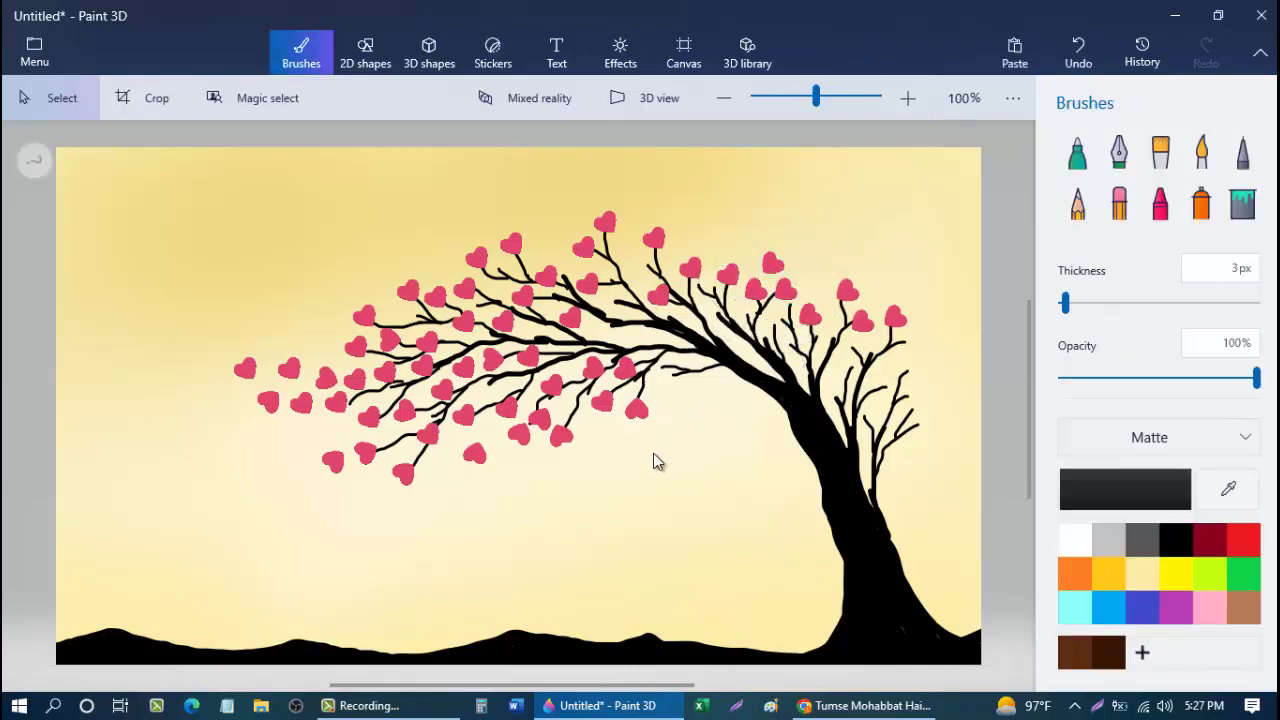
Step: Paste a heart above the right slope's twigs, and undo another one tried on the small inner twig below
{"action": "key", "text": "ctrl+v"}
{"action": "mouse_move", "coordinate": [784, 300]}
{"action": "left_mouse_down"}
{"action": "mouse_move", "coordinate": [796, 265]}
{"action": "mouse_move", "coordinate": [749, 253]}
{"action": "mouse_move", "coordinate": [849, 268]}
{"action": "mouse_move", "coordinate": [797, 350]}
{"action": "mouse_move", "coordinate": [765, 336]}
{"action": "left_mouse_up"}
{"action": "left_click", "coordinate": [688, 512]}
{"action": "key", "text": "ctrl+z"}
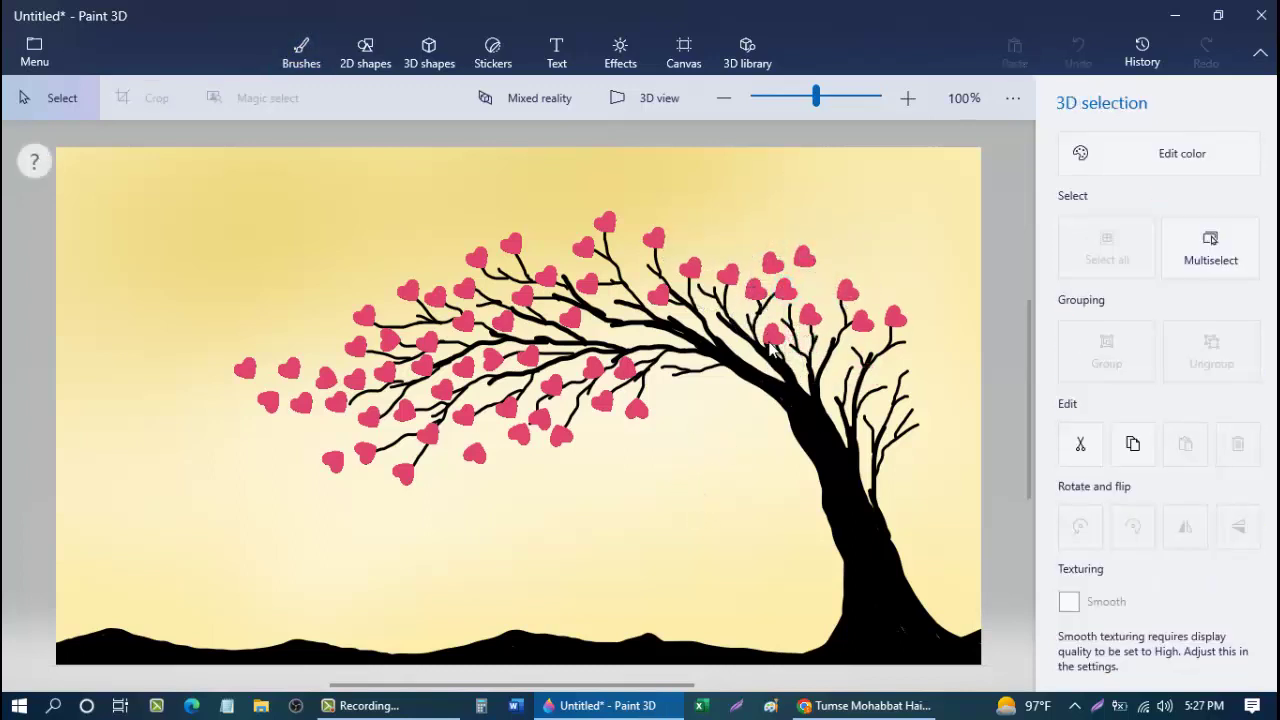
{"action": "left_click", "coordinate": [704, 453]}
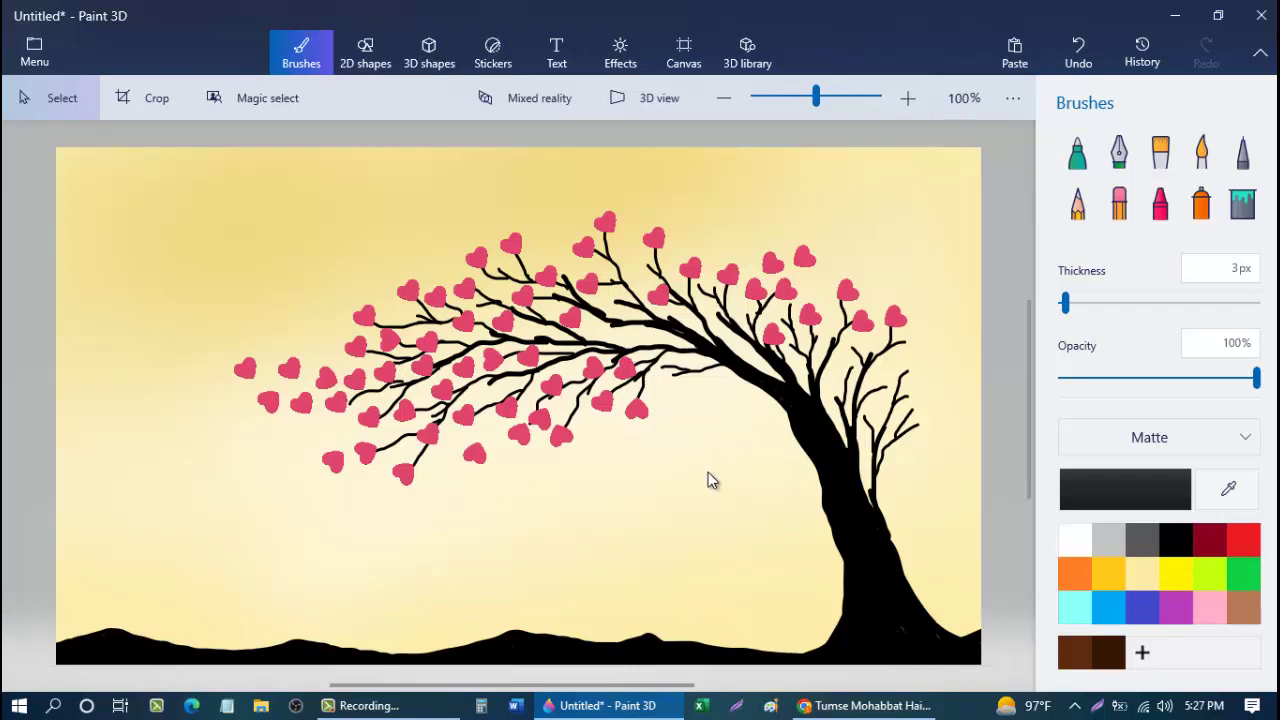
{"action": "key", "text": "ctrl+z"}
Step: Paste two hearts onto the twigs right of the trunk, one on the outer twig's tip and one tilted counterclockwise on the inner twig
{"action": "key", "text": "ctrl+v"}
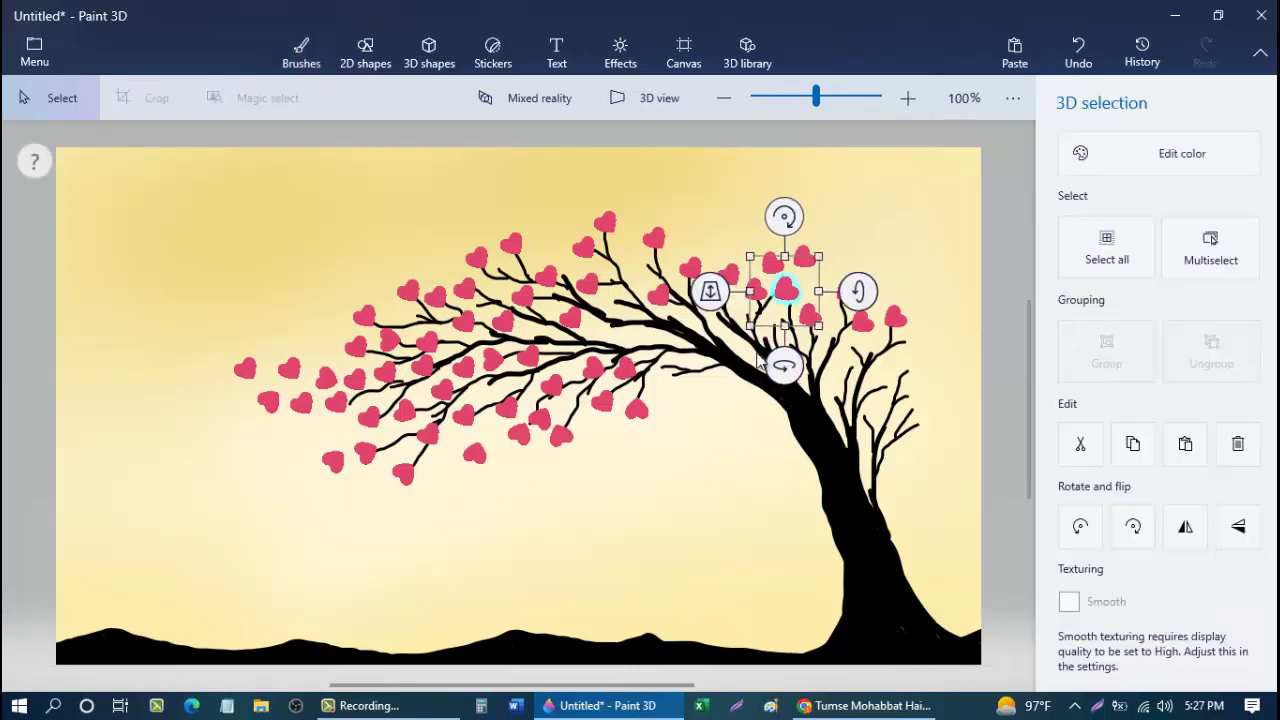
{"action": "mouse_move", "coordinate": [799, 309]}
{"action": "left_mouse_down"}
{"action": "mouse_move", "coordinate": [846, 372]}
{"action": "mouse_move", "coordinate": [926, 394]}
{"action": "left_mouse_up"}
{"action": "left_click", "coordinate": [680, 497]}
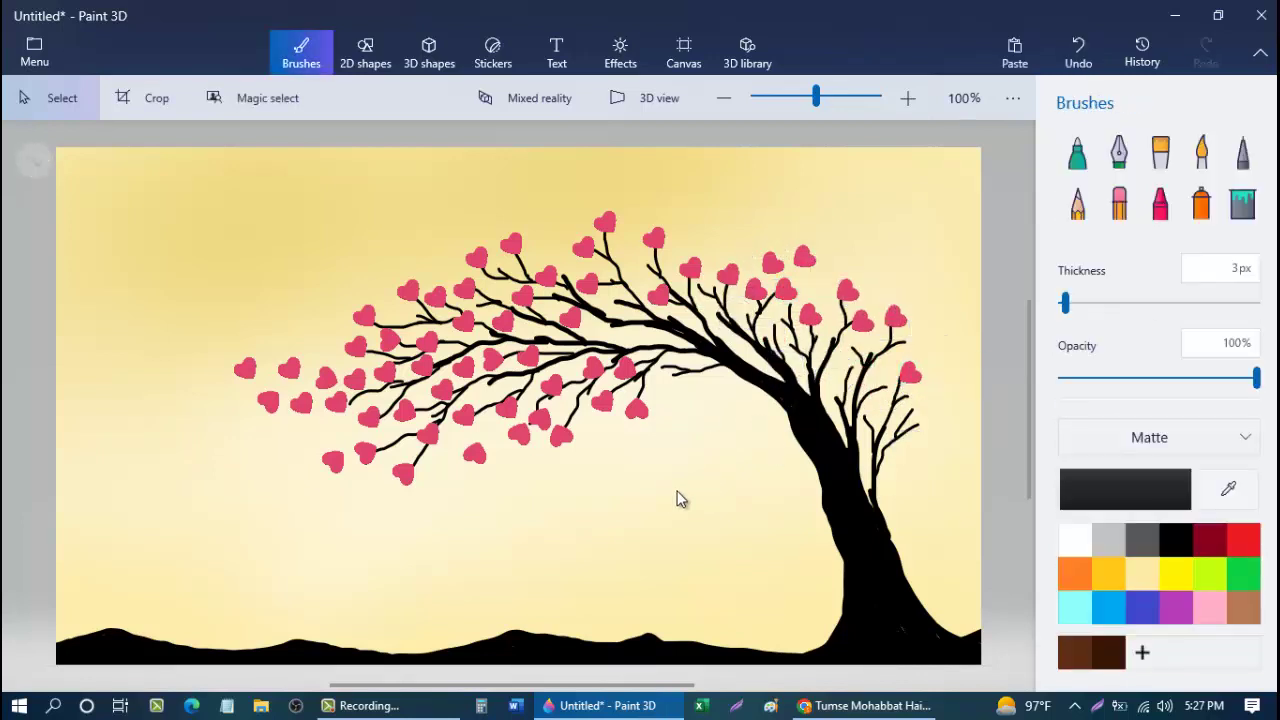
{"action": "key", "text": "ctrl+v"}
{"action": "left_click_drag", "start_coordinate": [780, 308], "coordinate": [846, 386]}
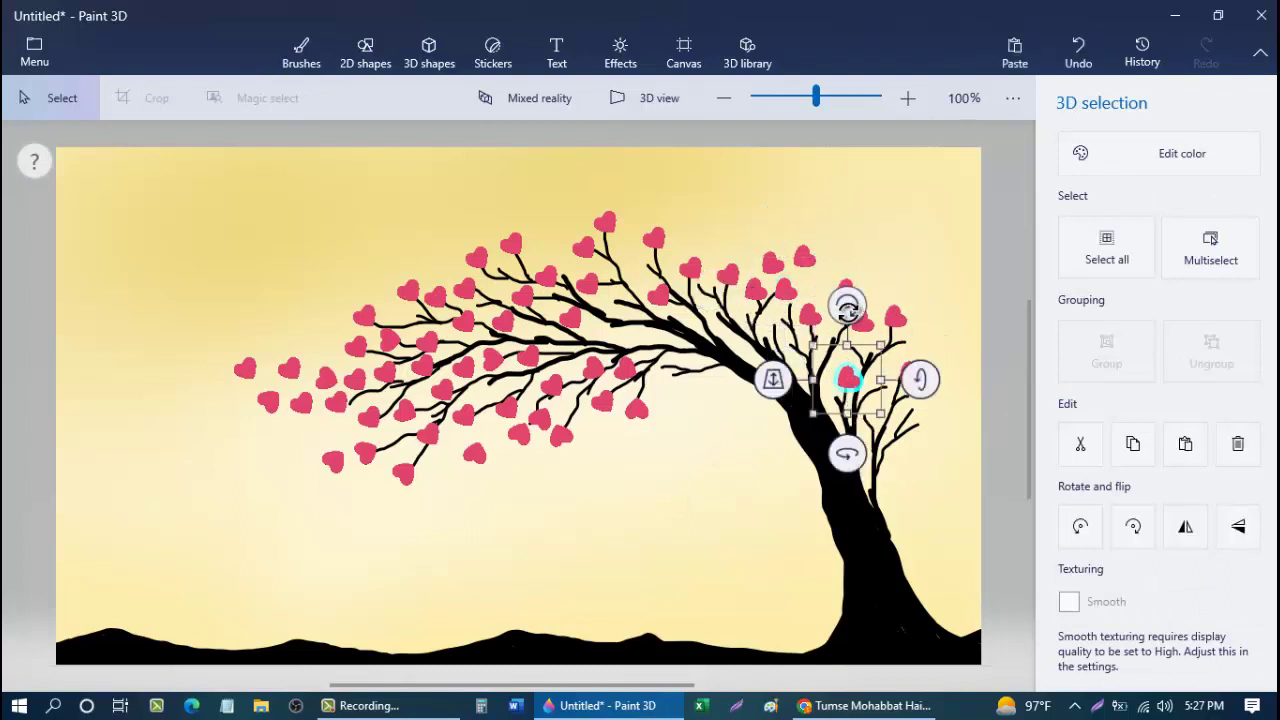
{"action": "left_click_drag", "start_coordinate": [848, 306], "coordinate": [799, 348]}
{"action": "left_click", "coordinate": [586, 542]}
Step: Paste two more hearts right of the trunk, one between the last two hearts and one on the lowest outer twig's tip
{"action": "key", "text": "ctrl+z"}
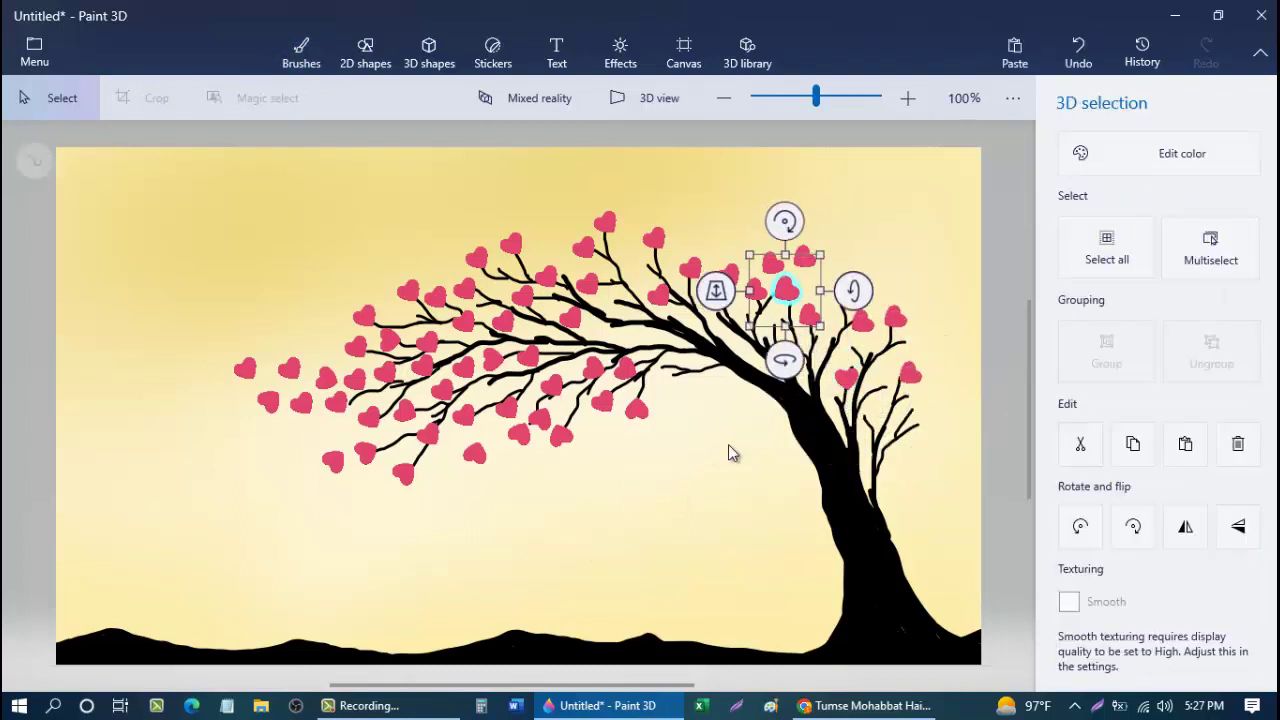
{"action": "mouse_move", "coordinate": [793, 299]}
{"action": "left_mouse_down"}
{"action": "mouse_move", "coordinate": [908, 428]}
{"action": "mouse_move", "coordinate": [882, 392]}
{"action": "left_mouse_up"}
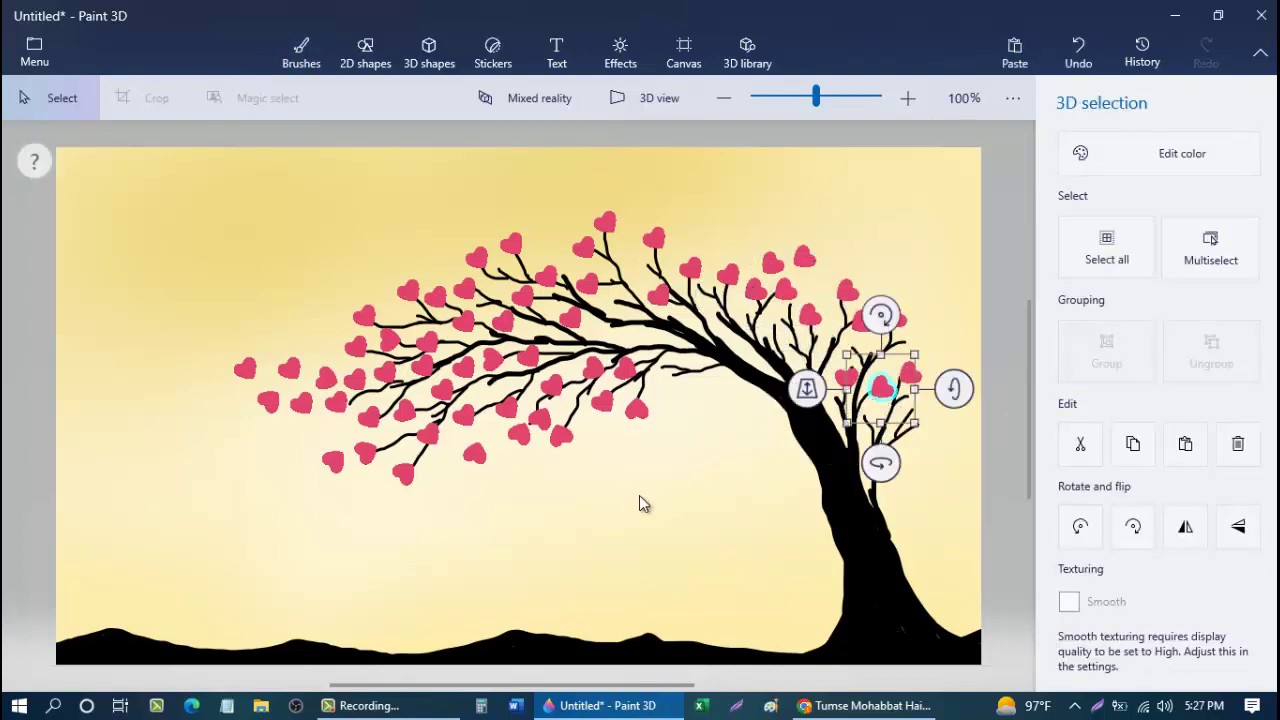
{"action": "left_click", "coordinate": [648, 505]}
{"action": "key", "text": "ctrl+z"}
{"action": "mouse_move", "coordinate": [786, 290]}
{"action": "left_mouse_down"}
{"action": "mouse_move", "coordinate": [849, 371]}
{"action": "mouse_move", "coordinate": [923, 428]}
{"action": "left_mouse_up"}
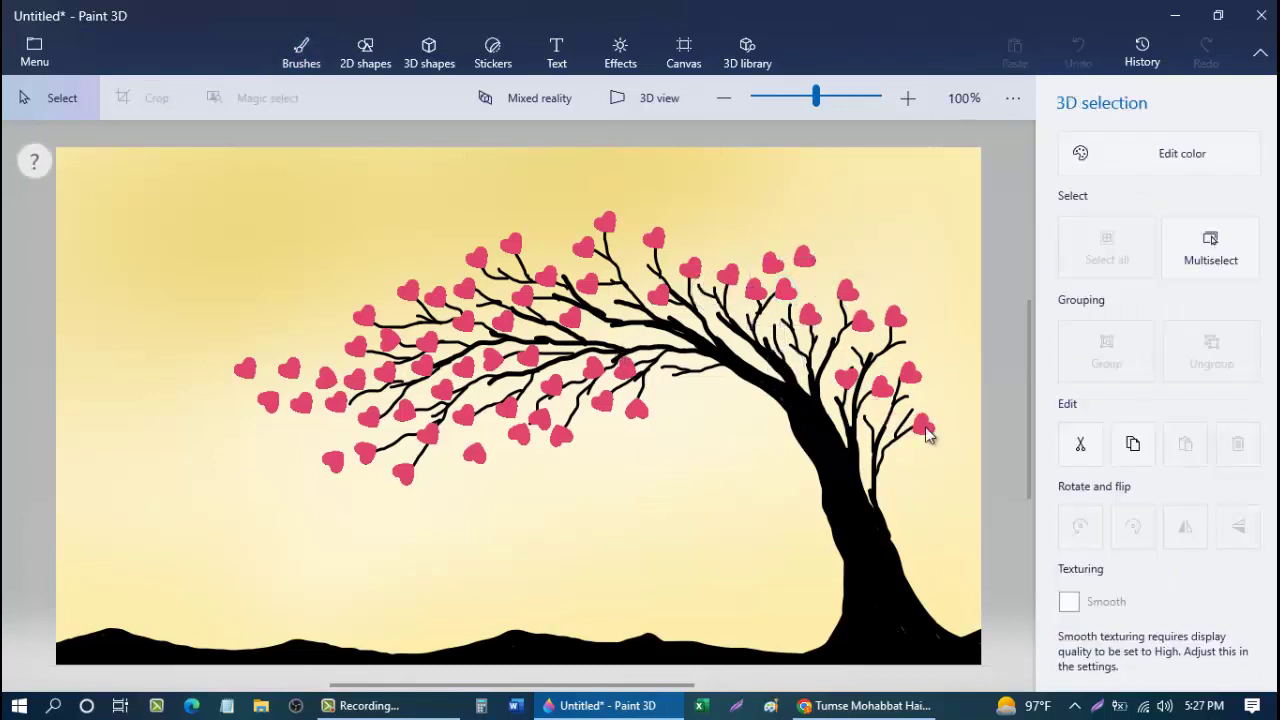
{"action": "left_click", "coordinate": [652, 508]}
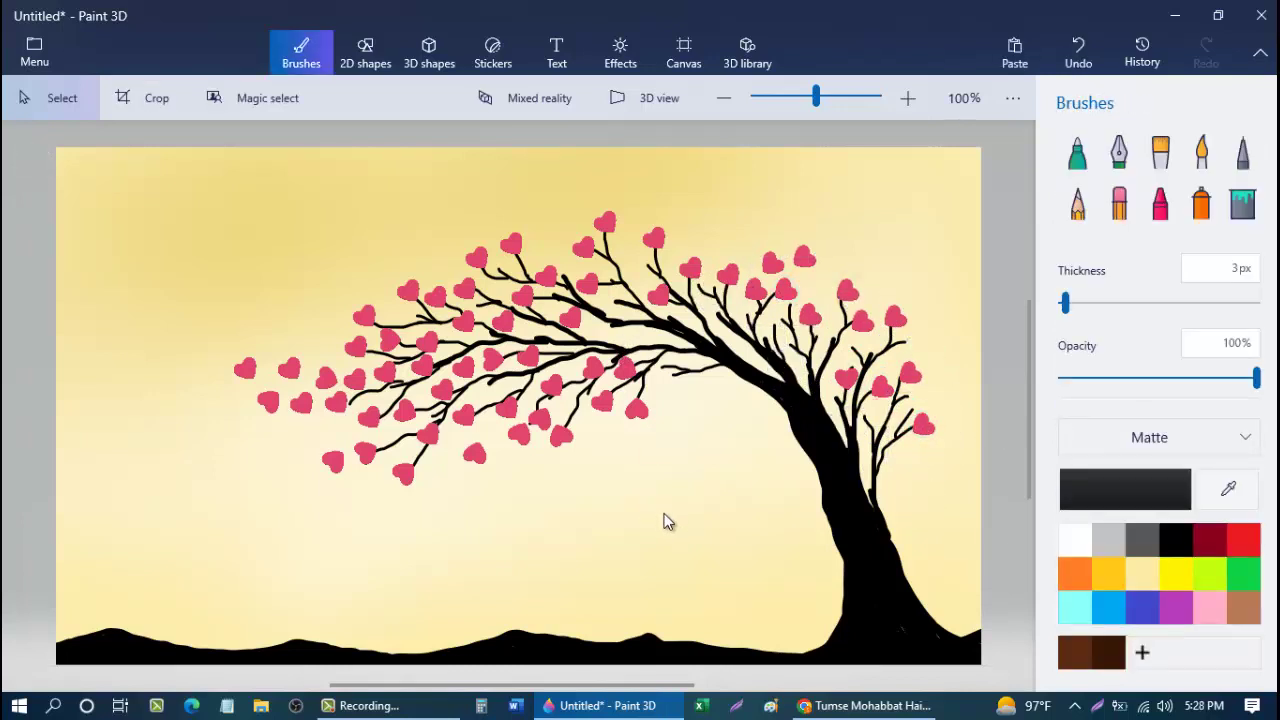
Step: Paste a heart tilted counterclockwise onto the short twig beneath the arching branch, and another over the heart on the hanging twig left of it
{"action": "key", "text": "ctrl+v"}
{"action": "left_click_drag", "start_coordinate": [786, 292], "coordinate": [689, 372]}
{"action": "left_click_drag", "start_coordinate": [689, 302], "coordinate": [642, 426]}
{"action": "left_click_drag", "start_coordinate": [692, 381], "coordinate": [668, 377]}
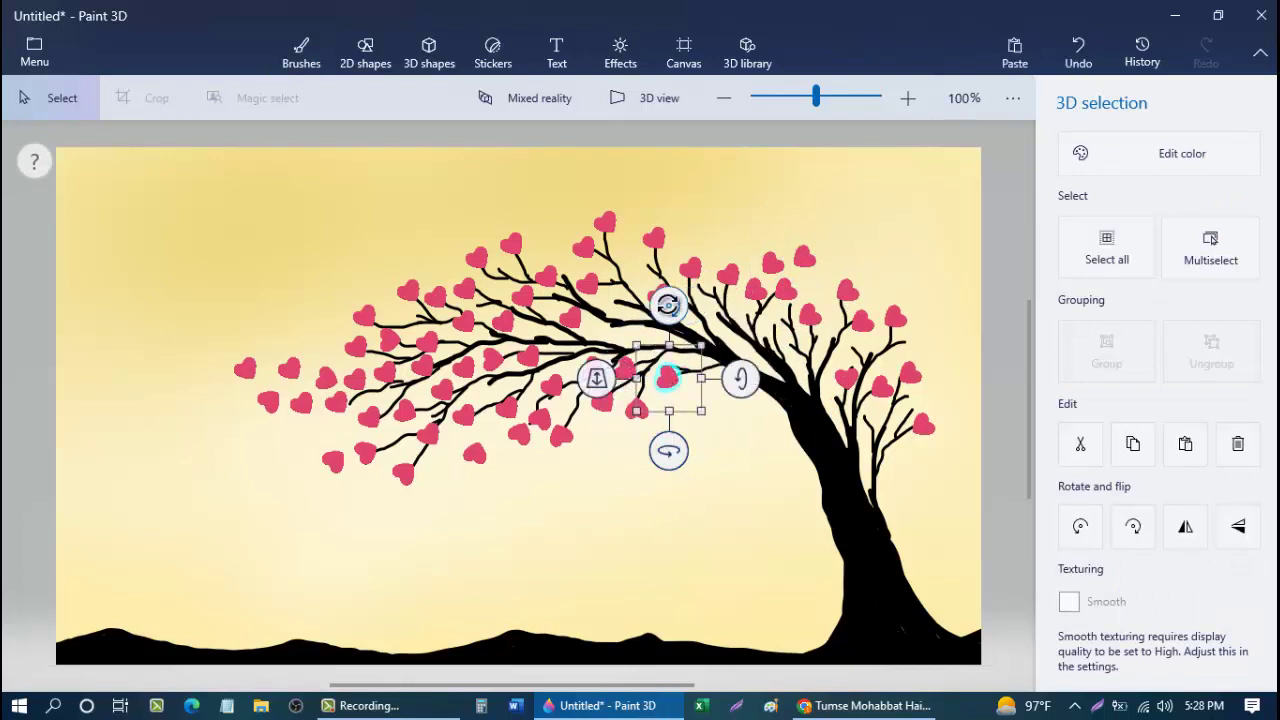
{"action": "left_click", "coordinate": [690, 509]}
{"action": "key", "text": "ctrl+v"}
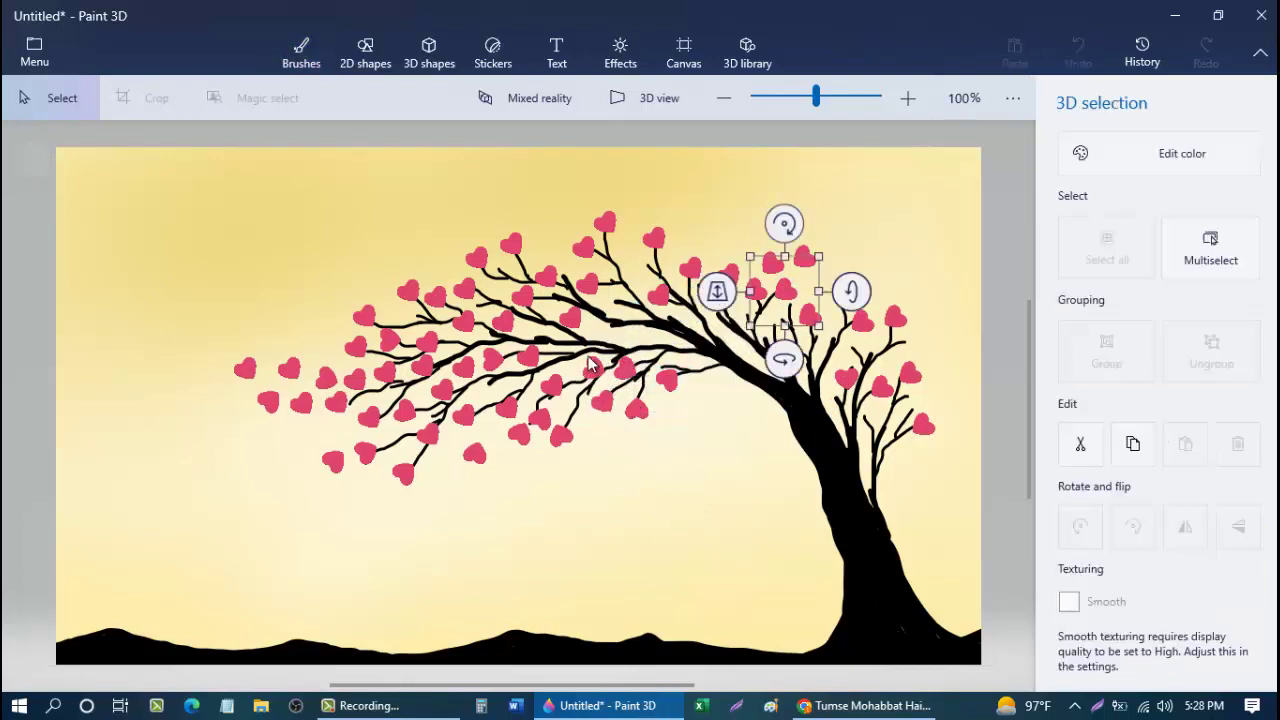
{"action": "left_click_drag", "start_coordinate": [786, 292], "coordinate": [640, 421]}
{"action": "left_click", "coordinate": [557, 503]}
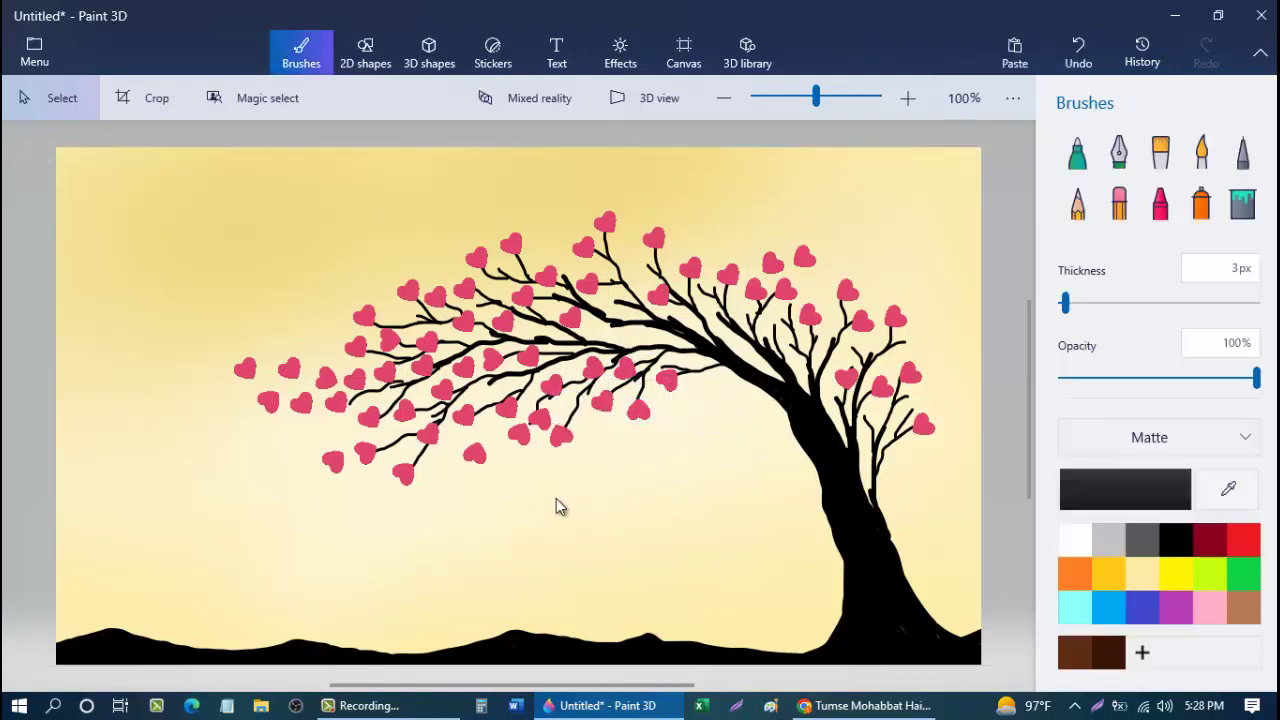
Step: Paste four more hearts: one on the inner twig right of the trunk and three loose ones above, left of and below the left crown
{"action": "right_click", "coordinate": [595, 501]}
{"action": "left_click", "coordinate": [620, 363]}
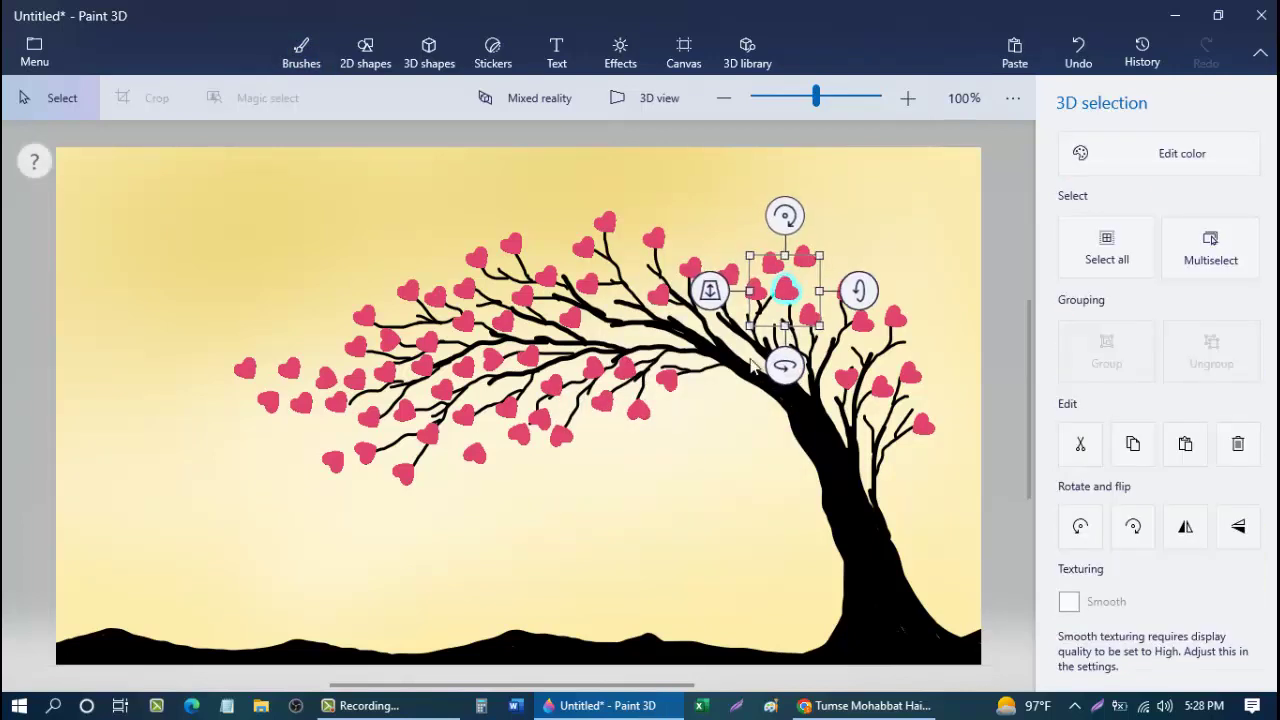
{"action": "left_click", "coordinate": [713, 365]}
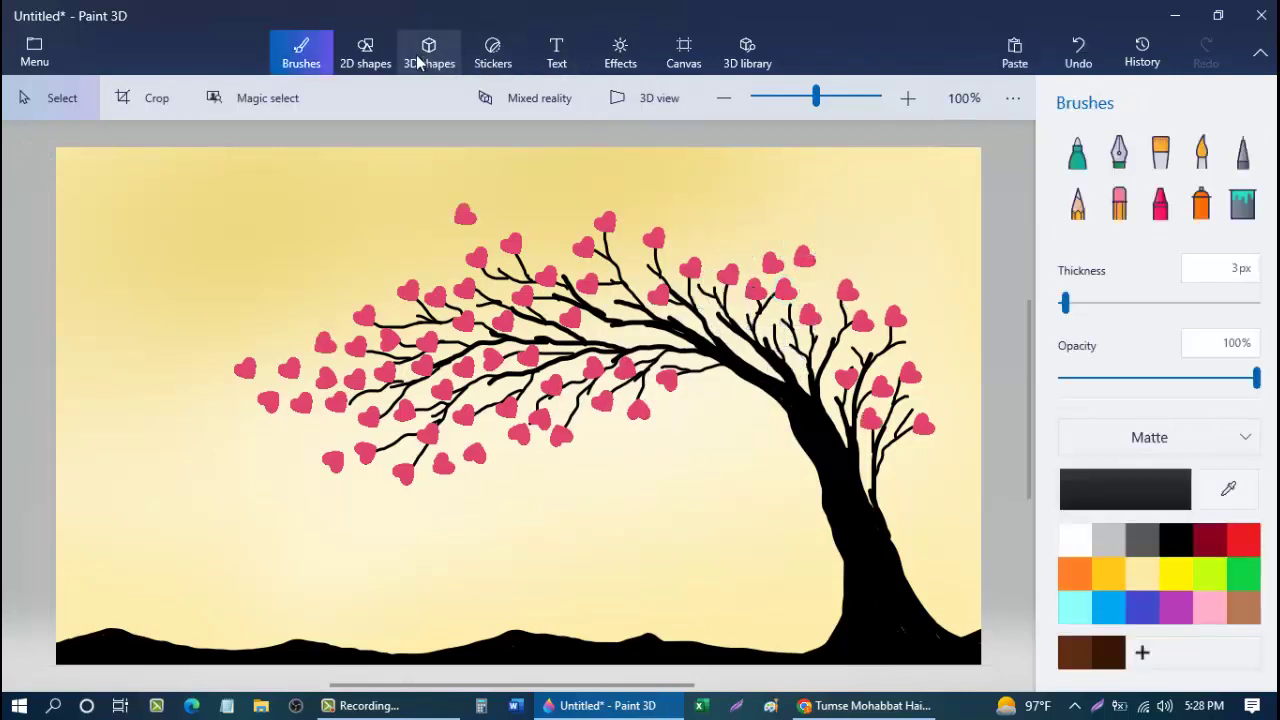
Step: Draw a black 10 px horizontal line just above the ground beneath the tree, and stamp a parallel copy just above it as bench slats
{"action": "left_click", "coordinate": [385, 62]}
{"action": "left_click", "coordinate": [1076, 172]}
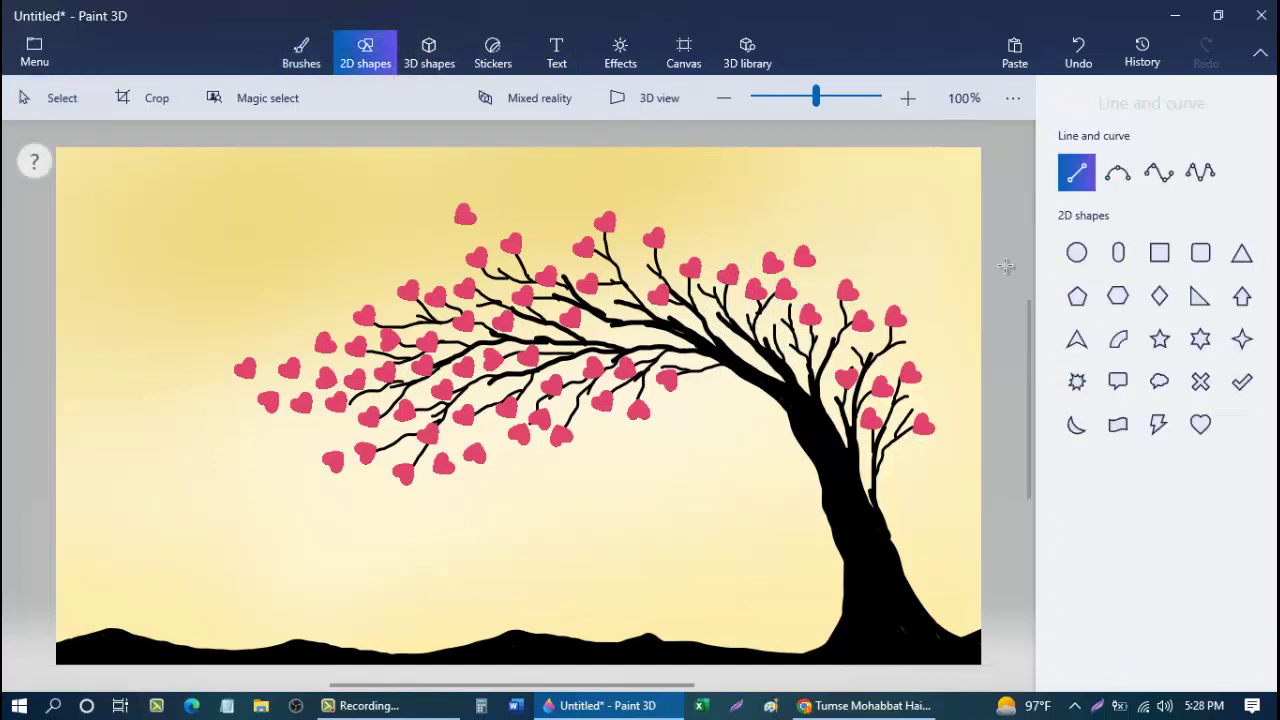
{"action": "mouse_move", "coordinate": [546, 577]}
{"action": "left_mouse_down"}
{"action": "mouse_move", "coordinate": [777, 572]}
{"action": "mouse_move", "coordinate": [725, 621]}
{"action": "left_mouse_up"}
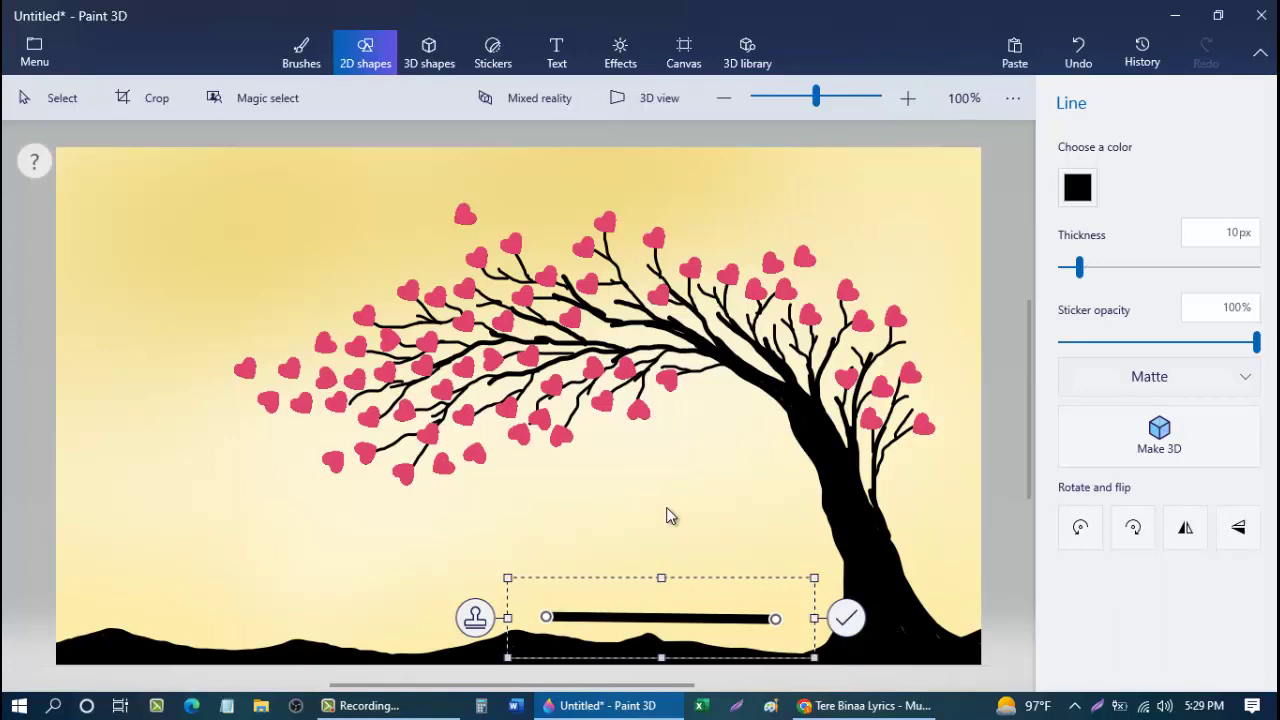
{"action": "left_click", "coordinate": [475, 617]}
{"action": "left_click_drag", "start_coordinate": [614, 618], "coordinate": [626, 607]}
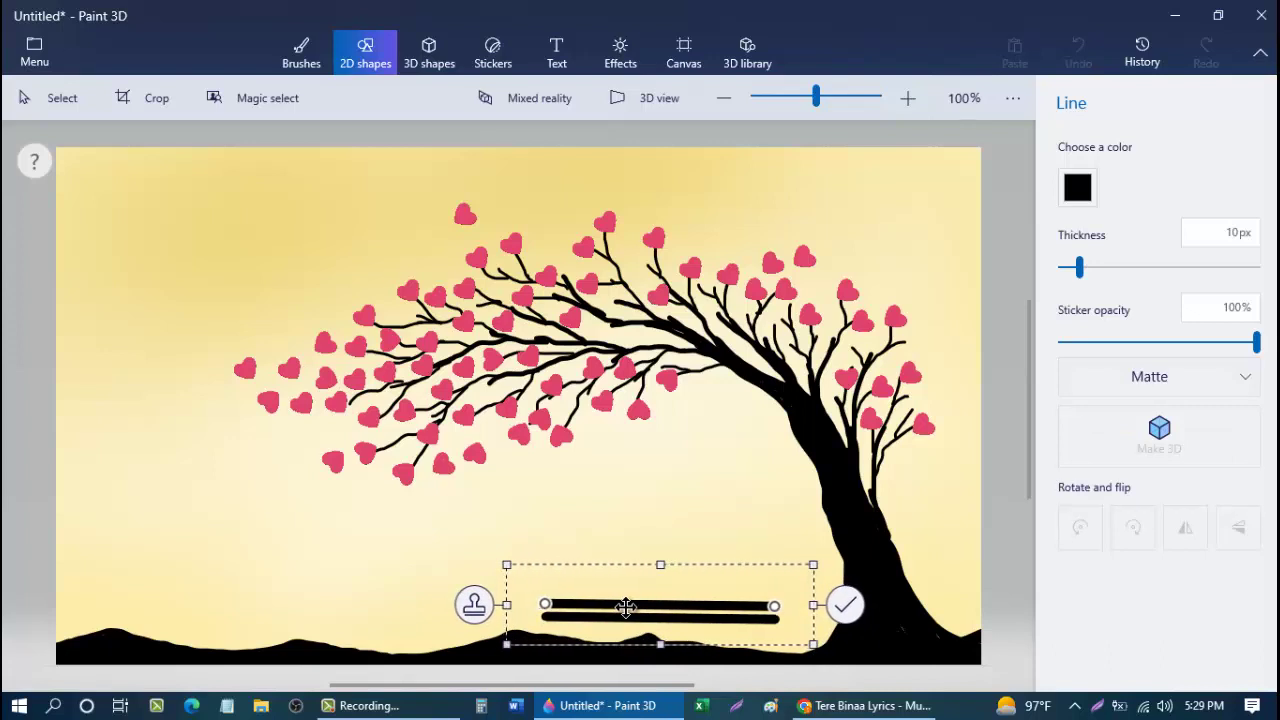
{"action": "left_click", "coordinate": [641, 552]}
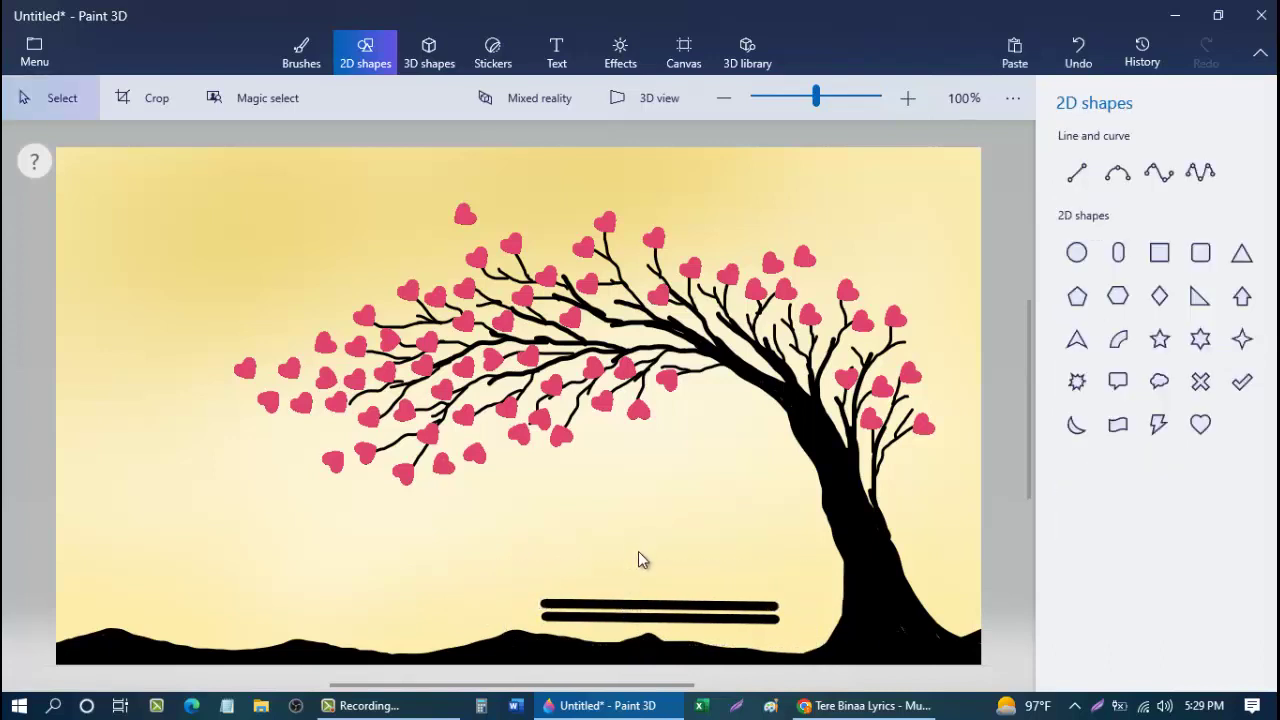
{"action": "key", "text": "Tab"}
{"action": "left_click", "coordinate": [630, 496]}
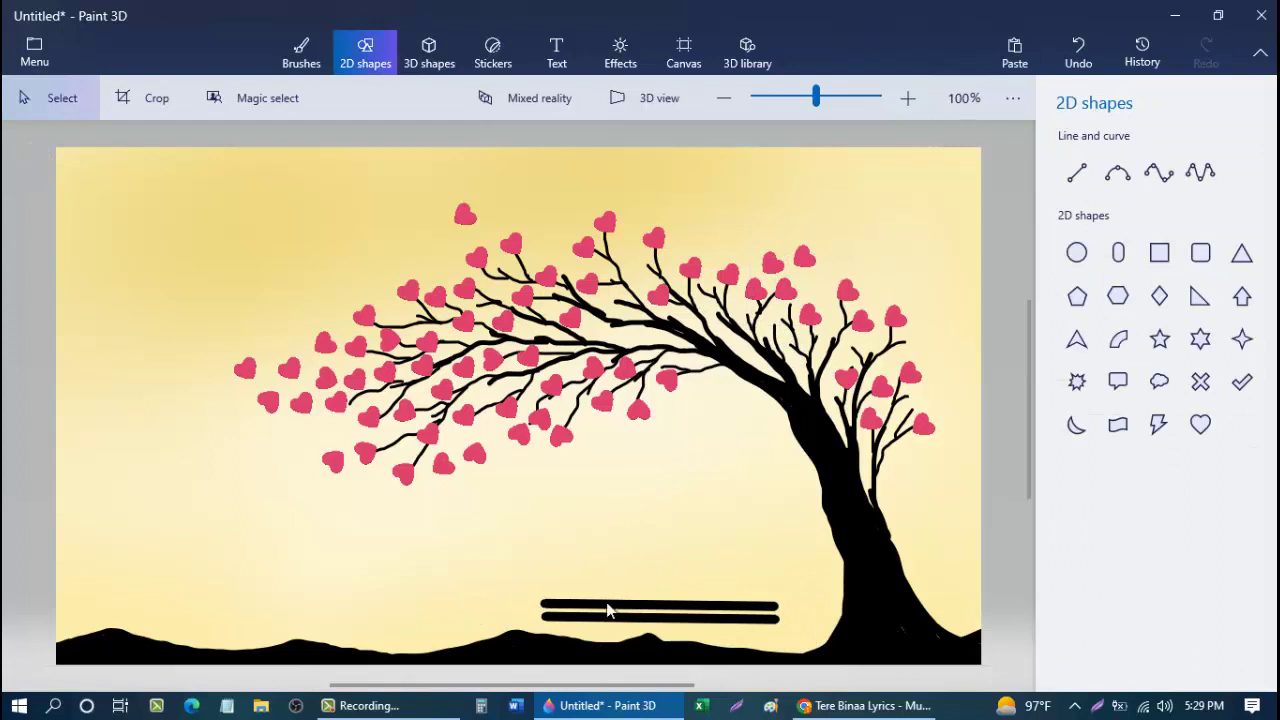
Step: Add a third and a fourth parallel black 10 px line above the two bench slats
{"action": "left_click", "coordinate": [1076, 172]}
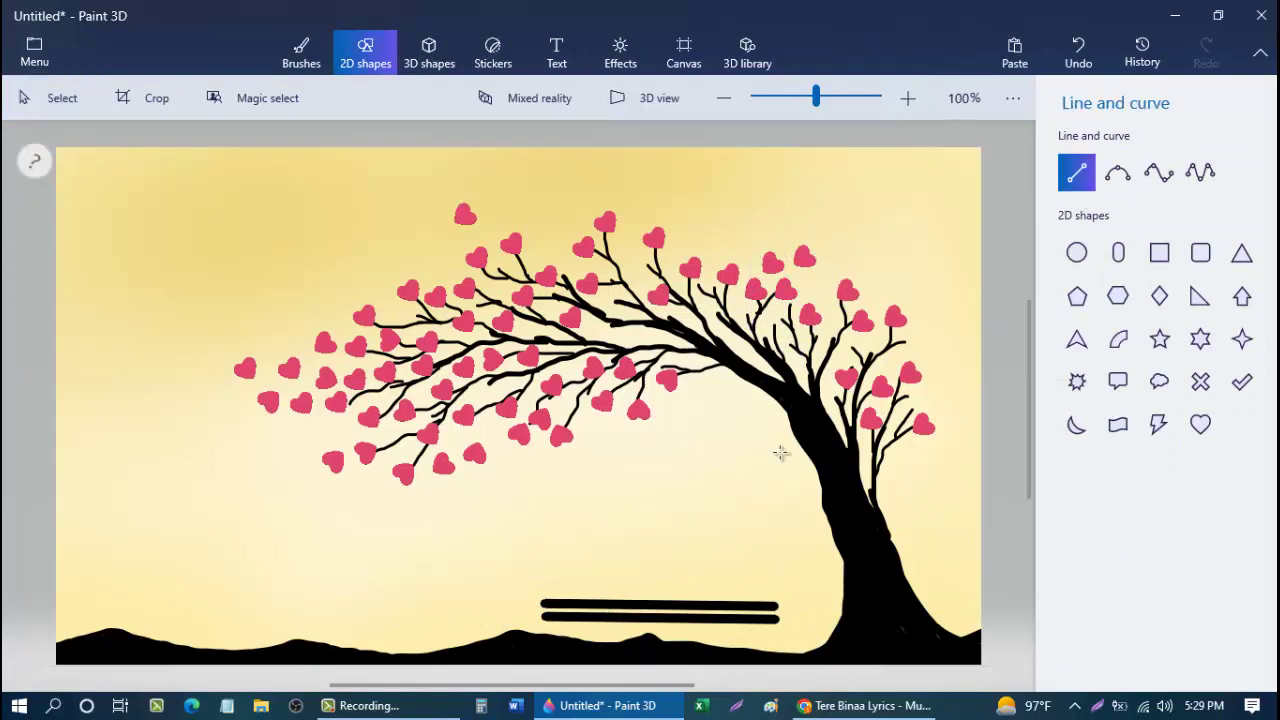
{"action": "left_click_drag", "start_coordinate": [543, 590], "coordinate": [778, 594]}
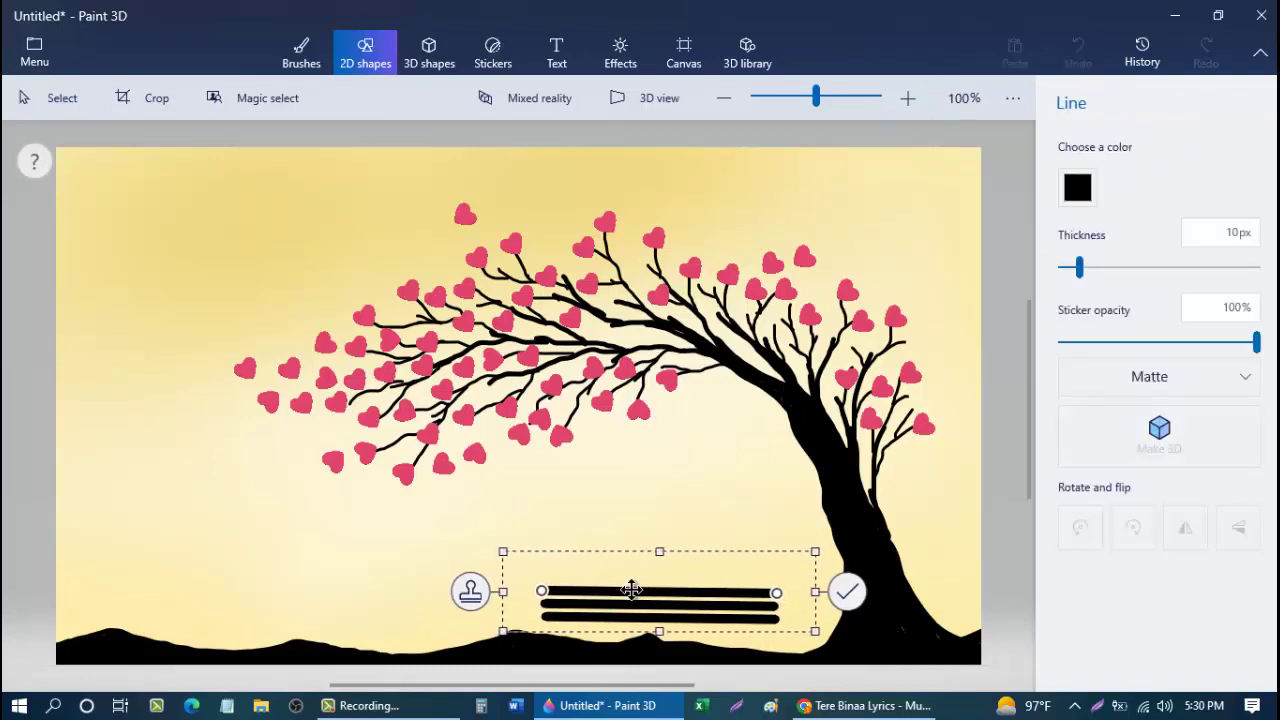
{"action": "mouse_move", "coordinate": [631, 590]}
{"action": "left_mouse_down"}
{"action": "mouse_move", "coordinate": [636, 637]}
{"action": "mouse_move", "coordinate": [617, 549]}
{"action": "mouse_move", "coordinate": [627, 584]}
{"action": "left_mouse_up"}
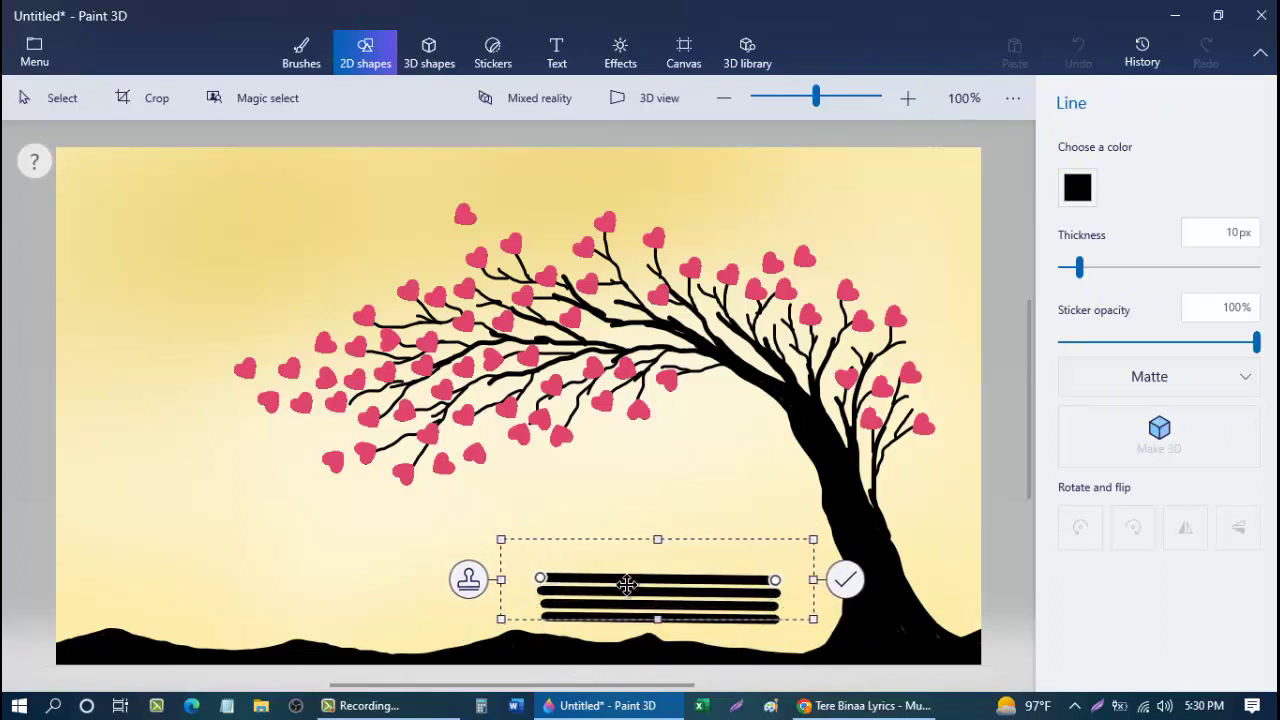
{"action": "left_click", "coordinate": [652, 501]}
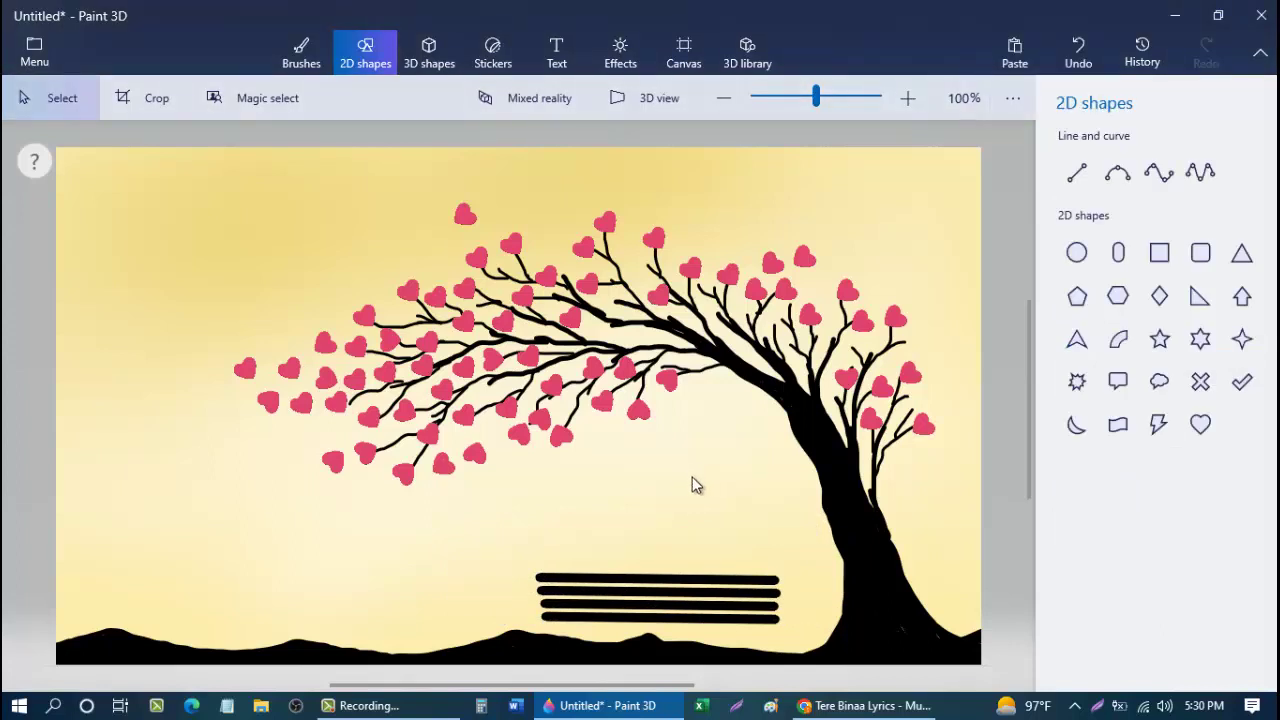
Step: Draw two slanted 10 px lines across the slat ends, reaching from above the slats to the ground, as the bench's posts
{"action": "left_click", "coordinate": [1076, 172]}
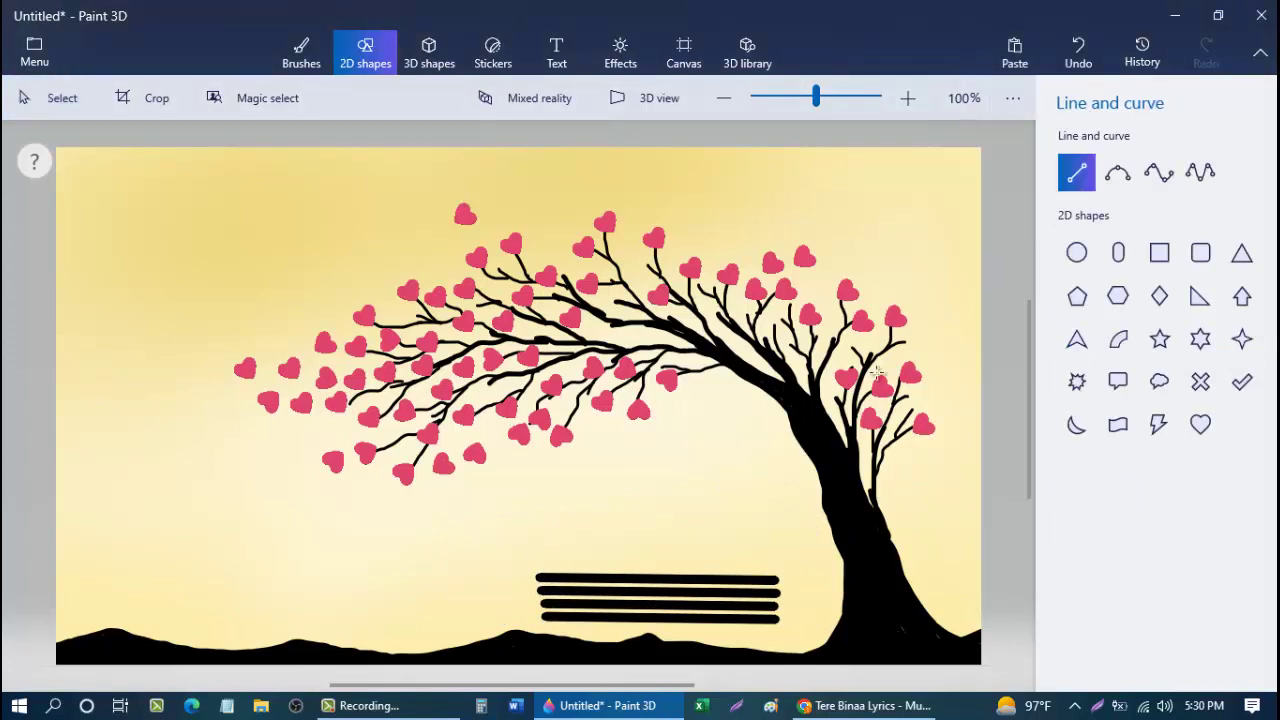
{"action": "left_click_drag", "start_coordinate": [545, 557], "coordinate": [565, 648]}
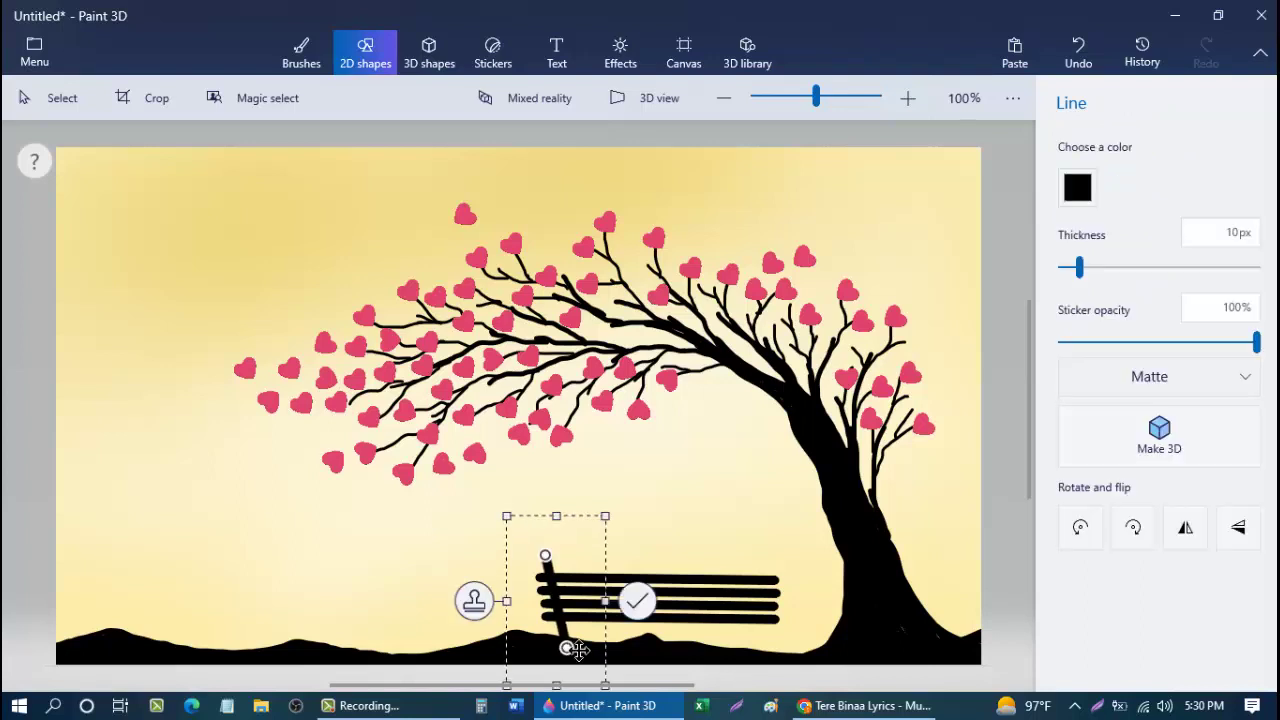
{"action": "left_click", "coordinate": [634, 656]}
{"action": "left_click", "coordinate": [1077, 174]}
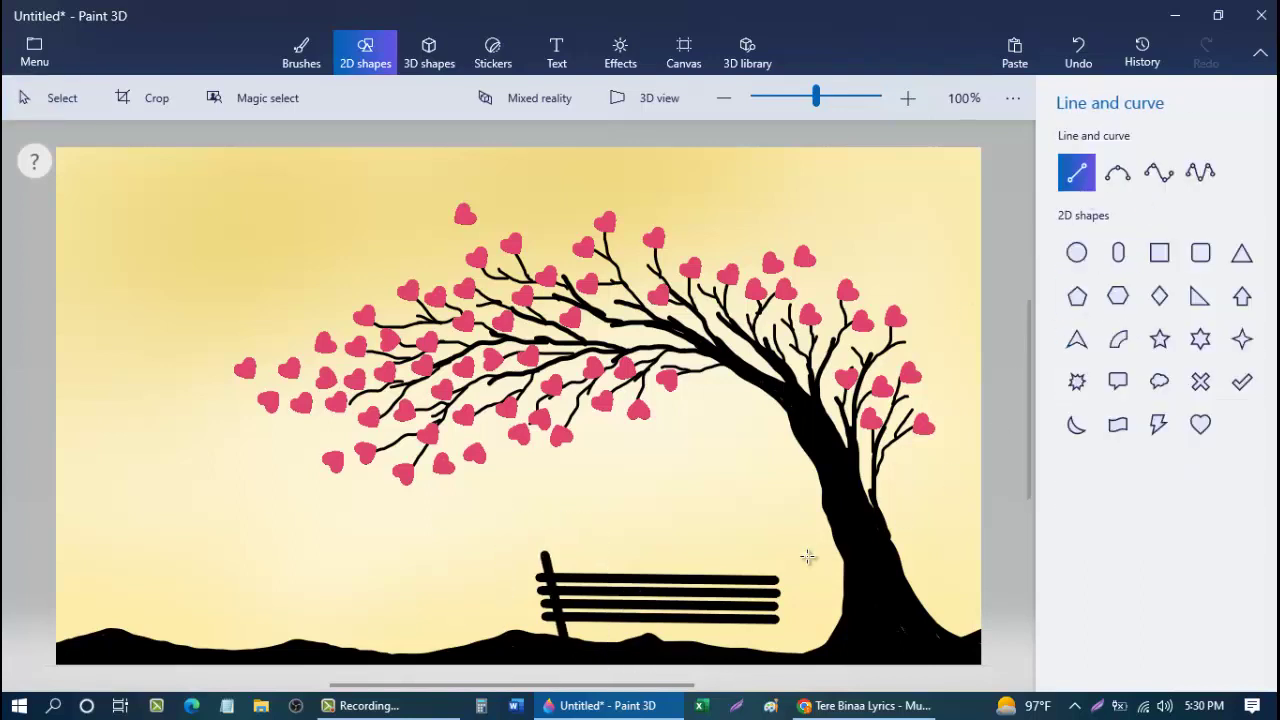
{"action": "left_click_drag", "start_coordinate": [769, 558], "coordinate": [753, 655]}
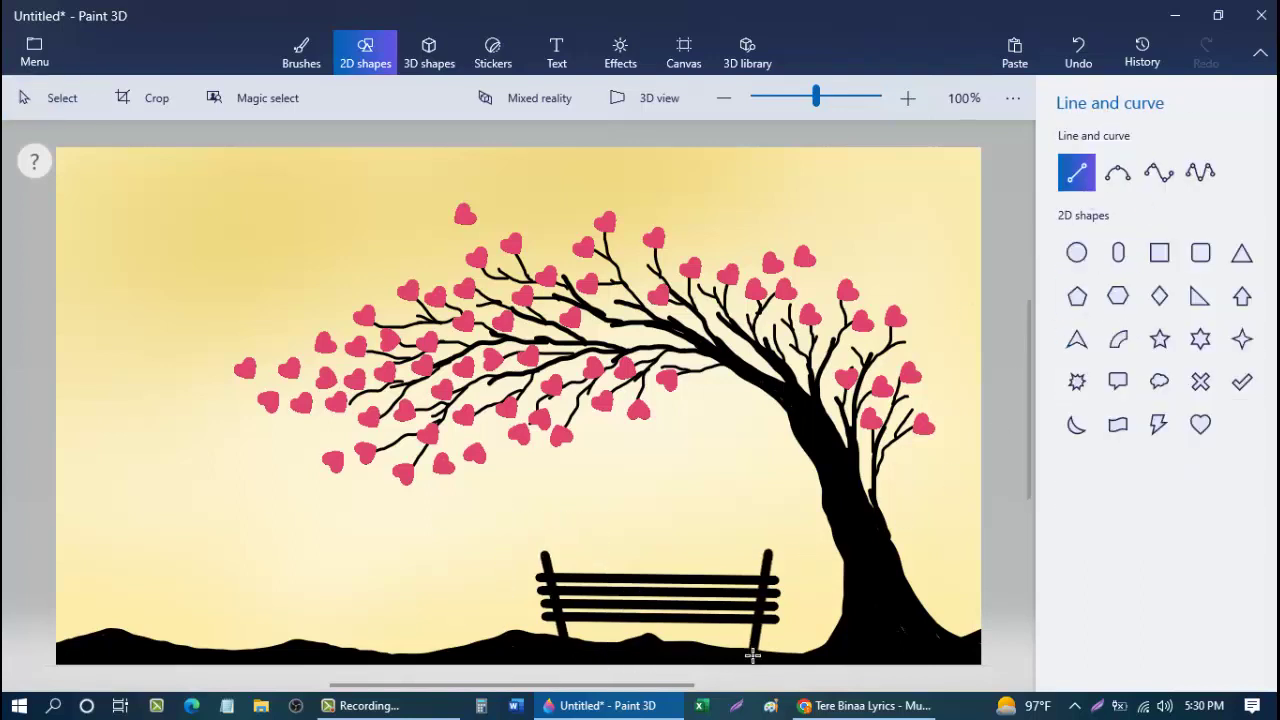
{"action": "left_click", "coordinate": [838, 577]}
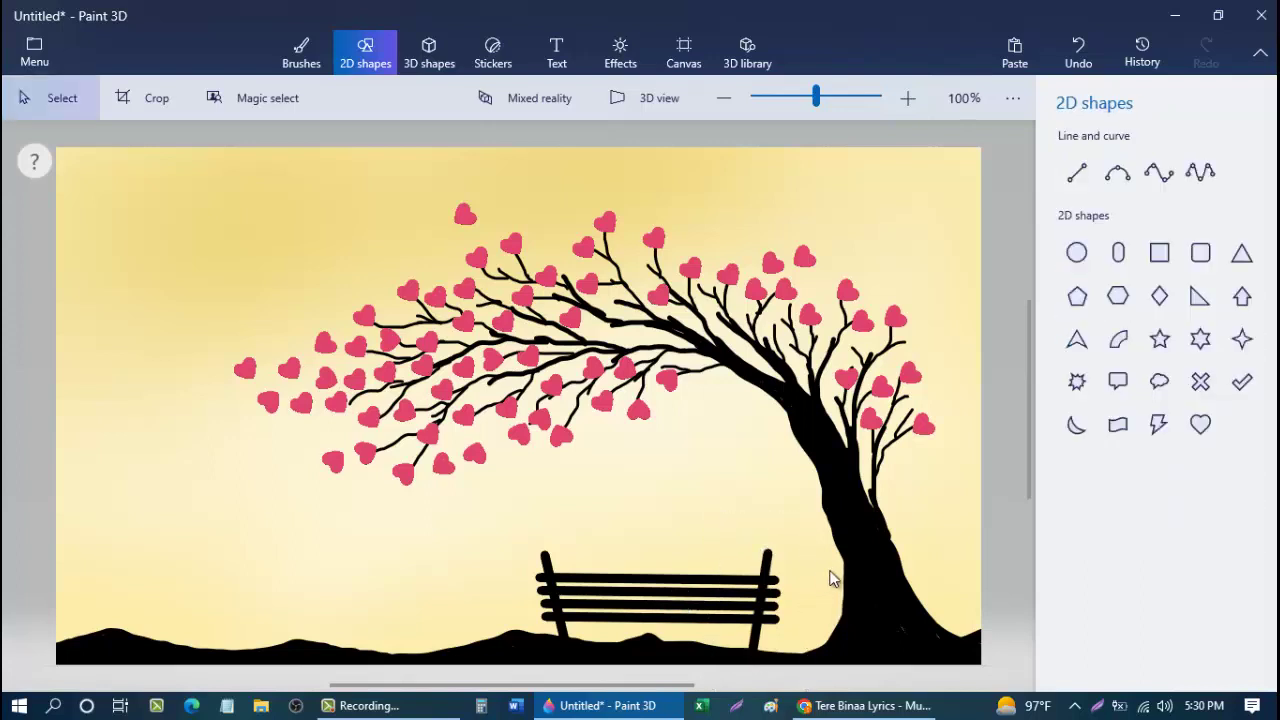
Step: Thicken the bench's lowest slat into a seat by drawing two overlapping 10 px horizontal lines along it
{"action": "left_click", "coordinate": [1077, 172]}
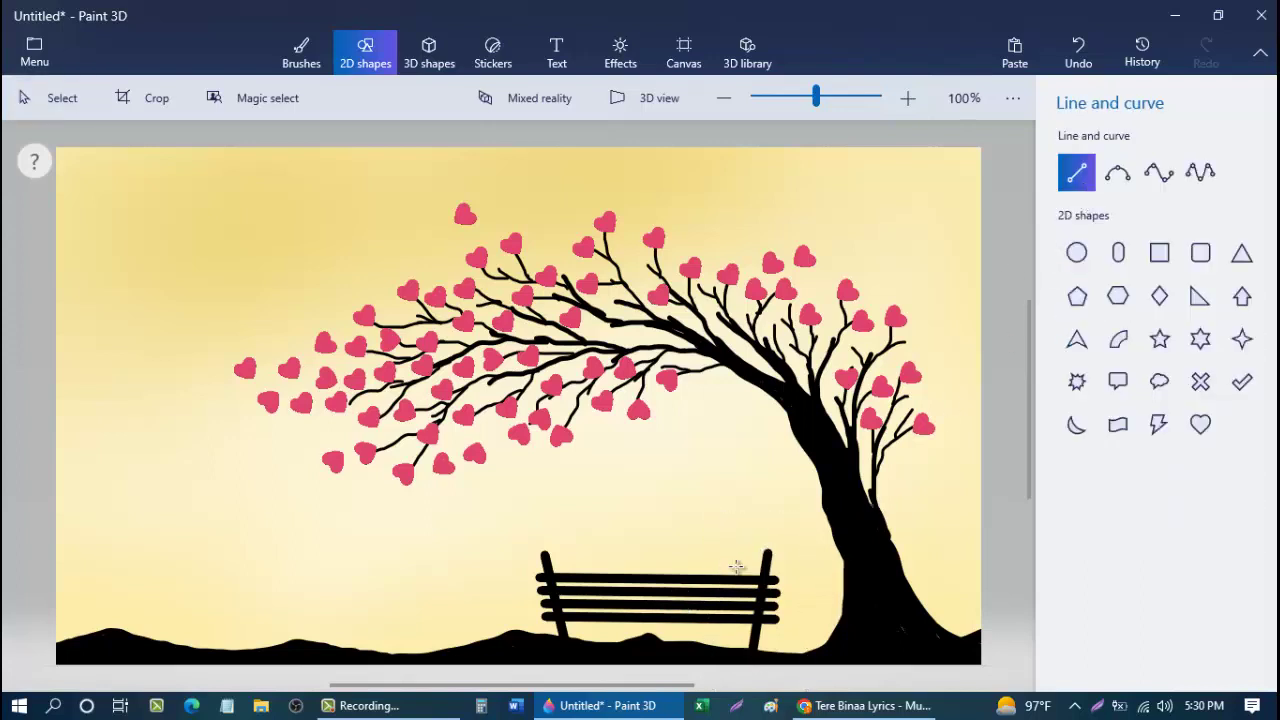
{"action": "mouse_move", "coordinate": [548, 626]}
{"action": "left_mouse_down"}
{"action": "mouse_move", "coordinate": [776, 634]}
{"action": "mouse_move", "coordinate": [745, 630]}
{"action": "left_mouse_up"}
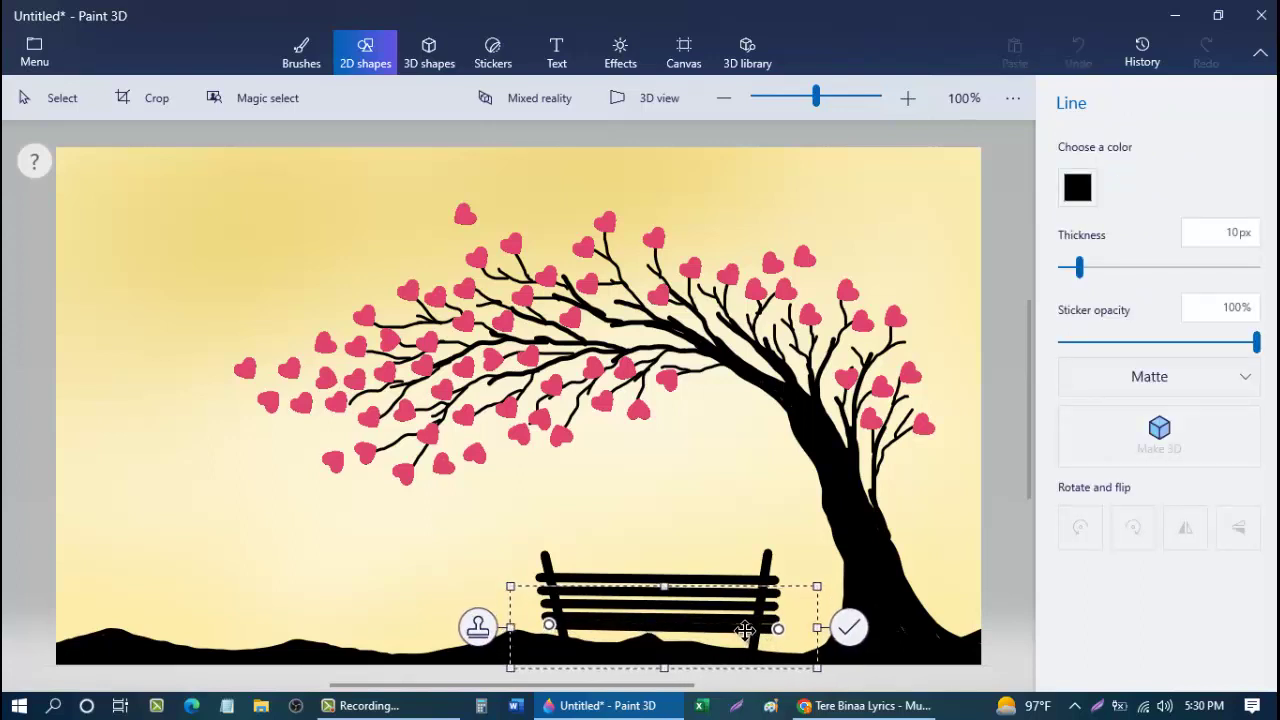
{"action": "left_click", "coordinate": [750, 551]}
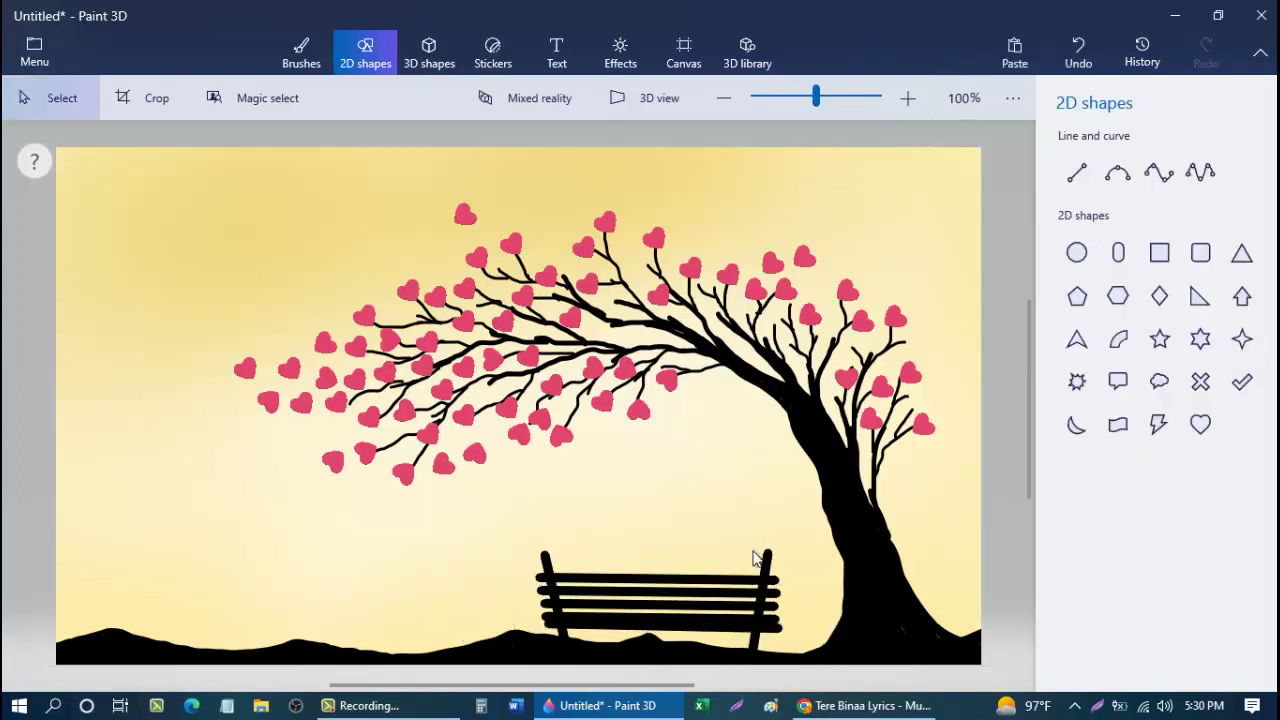
{"action": "left_click", "coordinate": [1079, 175]}
{"action": "left_click_drag", "start_coordinate": [547, 621], "coordinate": [780, 622]}
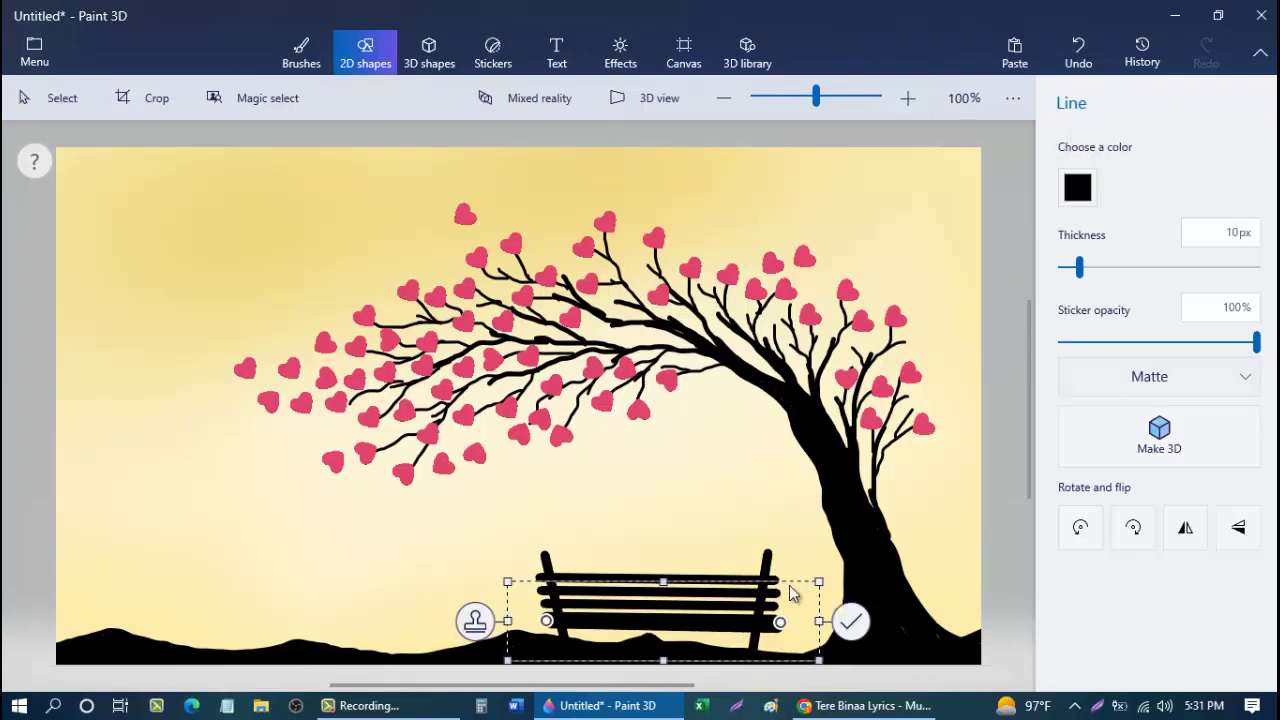
{"action": "left_click", "coordinate": [784, 530]}
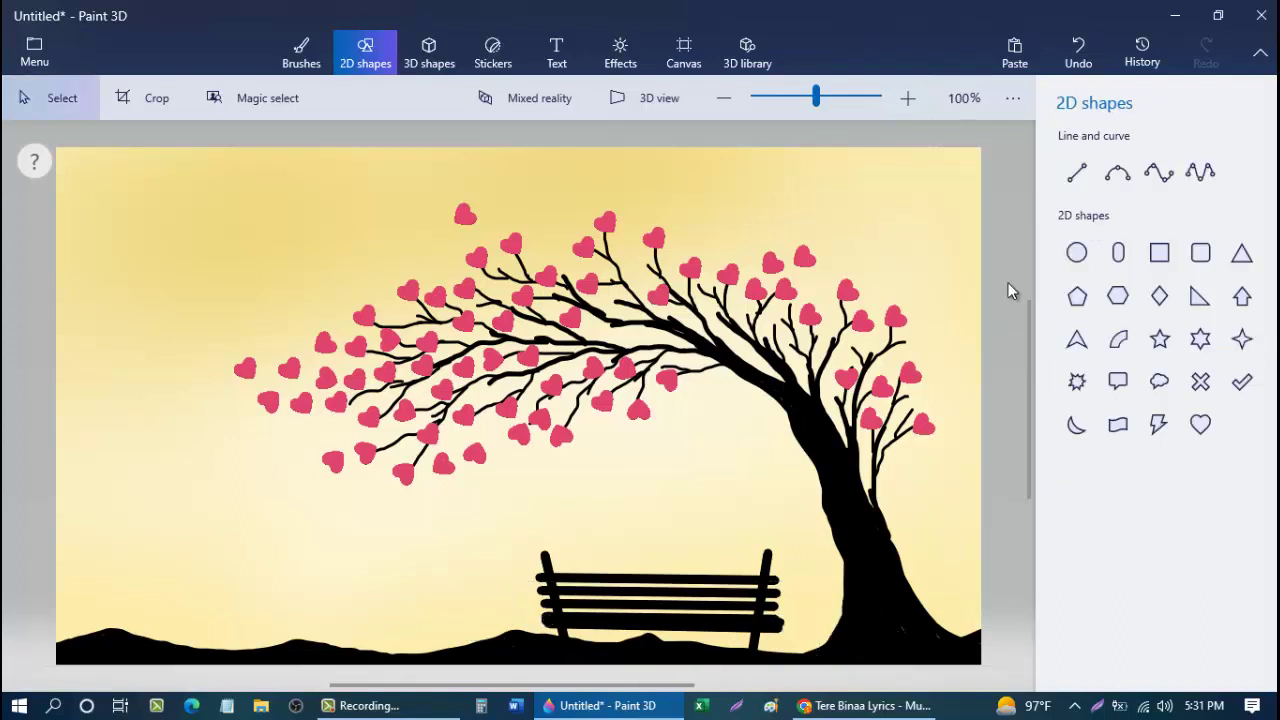
Step: Thicken both bench posts by drawing a slanted 10 px line along the inner side of each
{"action": "left_click", "coordinate": [1076, 172]}
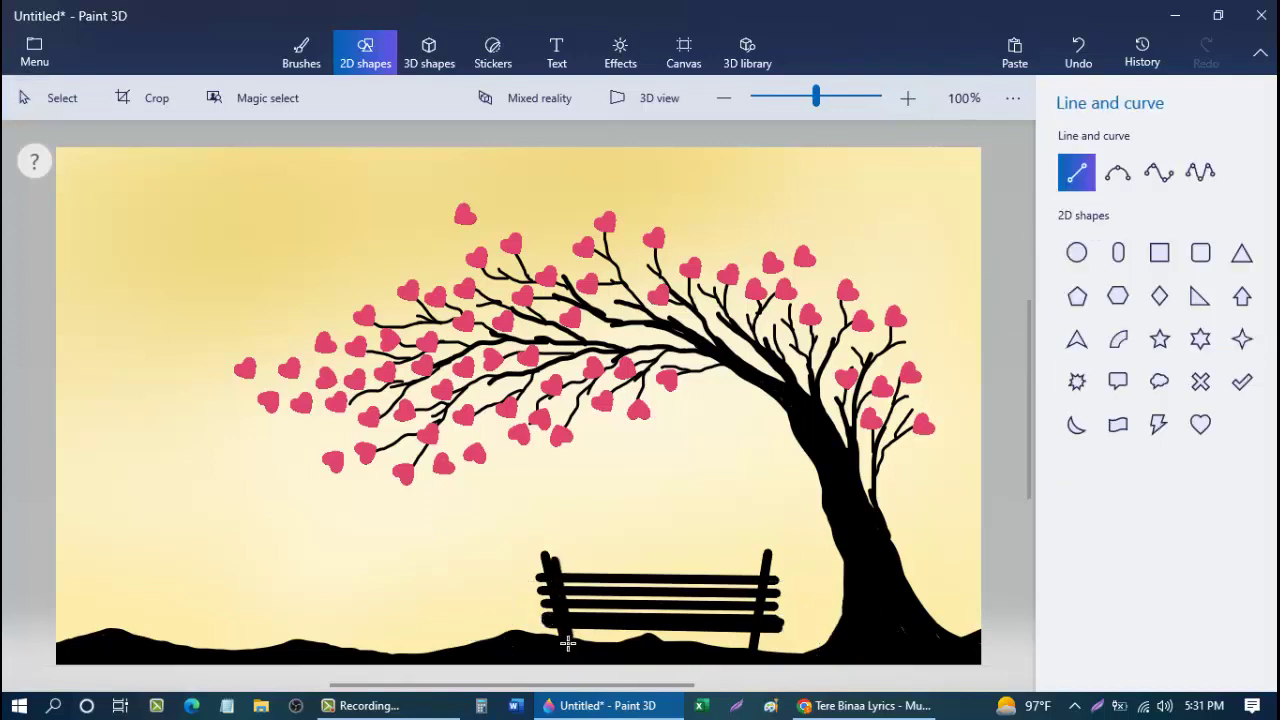
{"action": "left_click_drag", "start_coordinate": [576, 655], "coordinate": [566, 621]}
{"action": "left_click", "coordinate": [508, 565]}
{"action": "left_click", "coordinate": [1076, 172]}
{"action": "left_click_drag", "start_coordinate": [745, 660], "coordinate": [765, 552]}
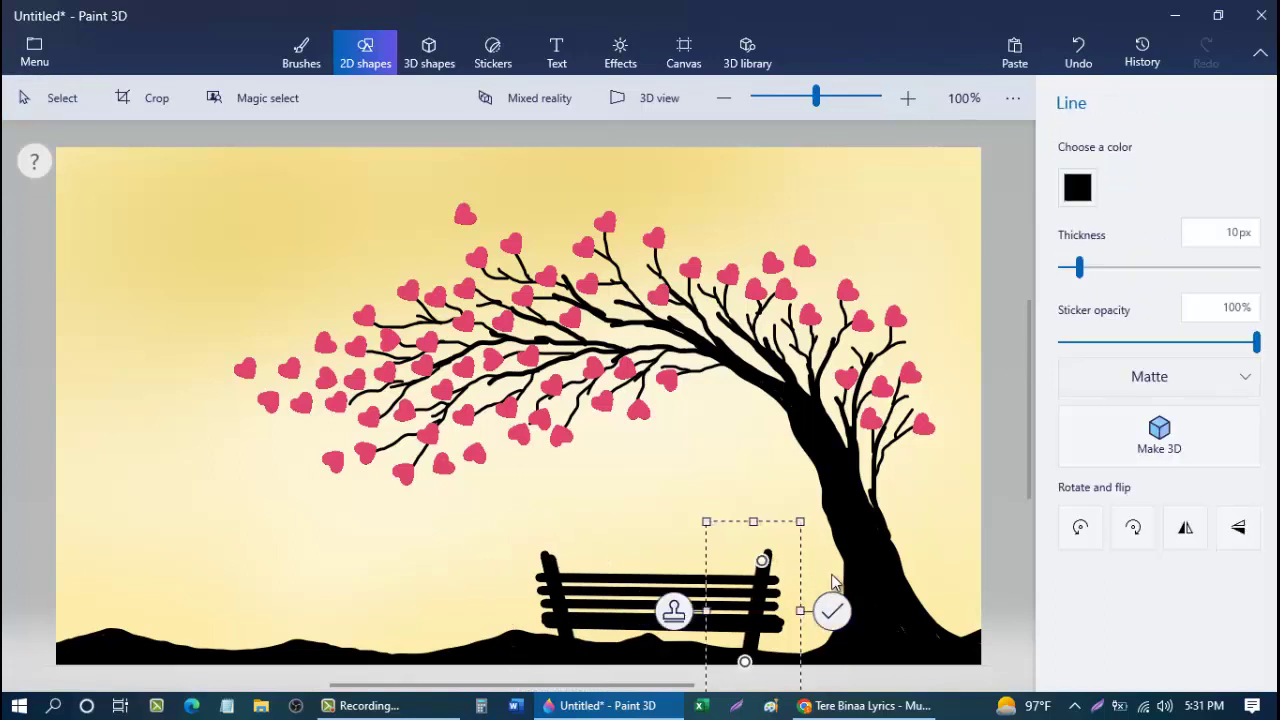
{"action": "key", "text": "Delete"}
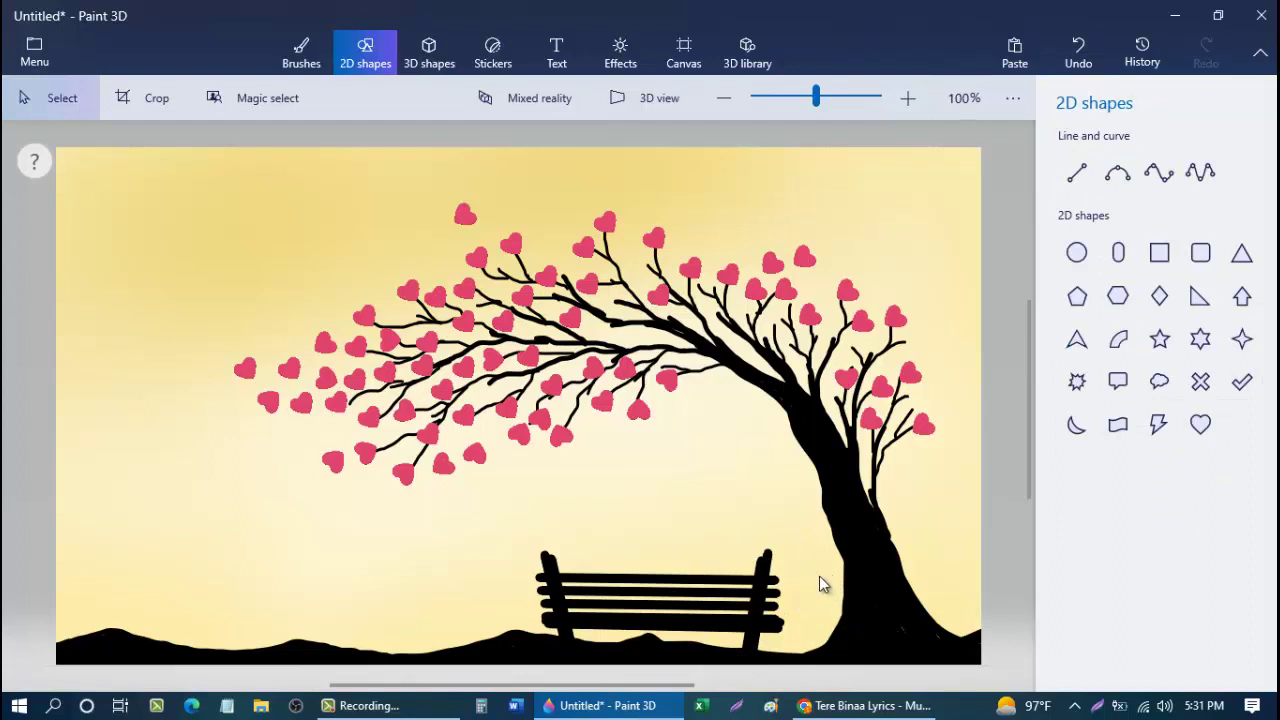
Step: Draw tiny black birds in the sky at the crown's left with the Marker at 1 px thickness
{"action": "left_click", "coordinate": [299, 55]}
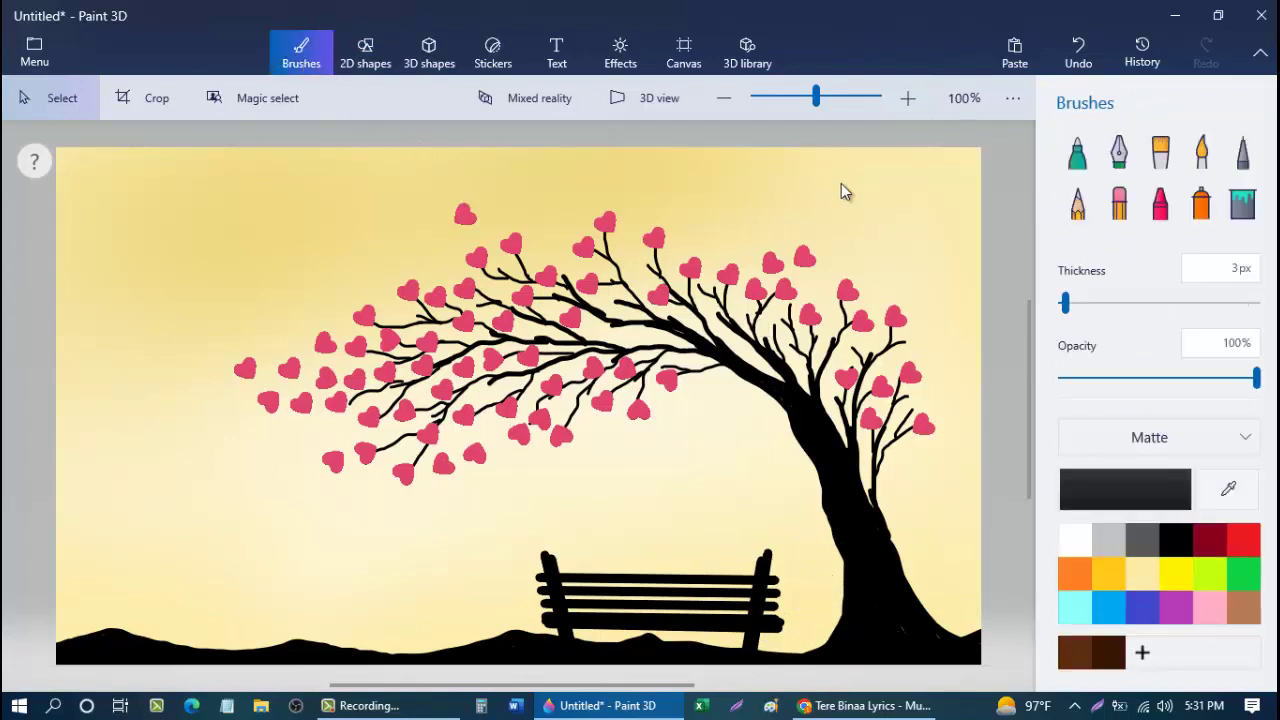
{"action": "left_click", "coordinate": [1076, 158]}
{"action": "left_click_drag", "start_coordinate": [1068, 323], "coordinate": [990, 332]}
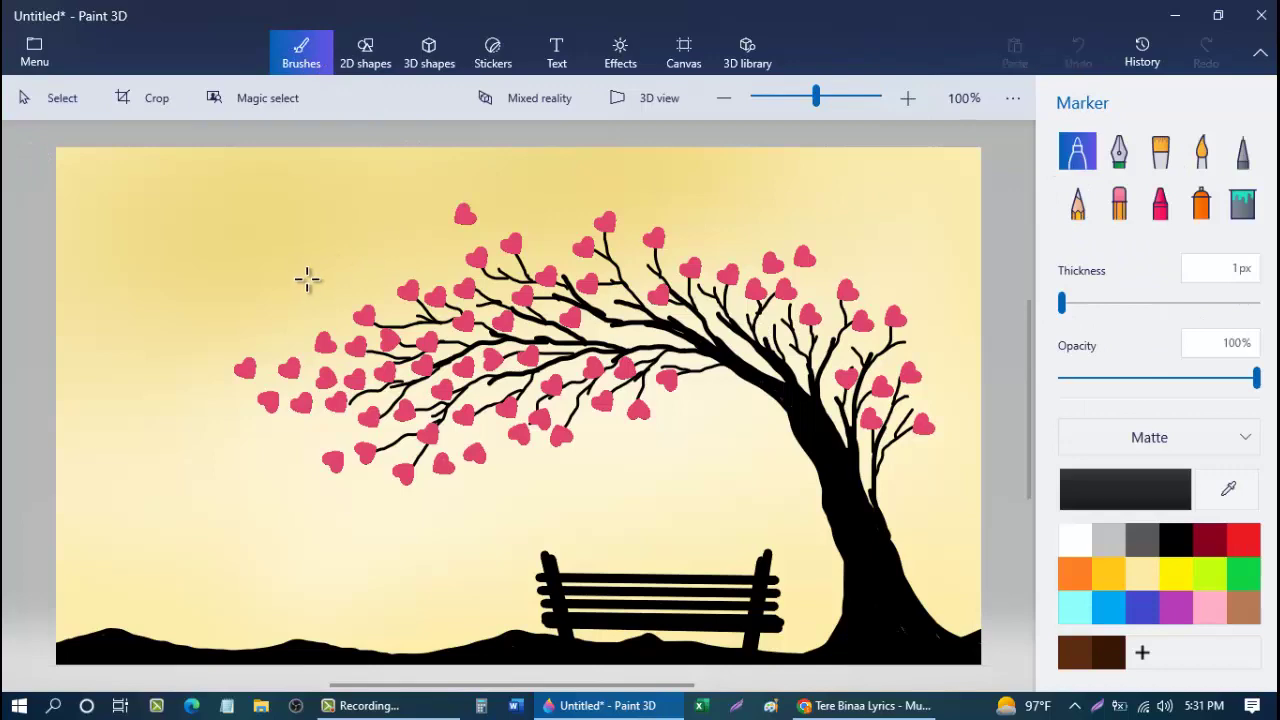
{"action": "left_click_drag", "start_coordinate": [305, 279], "coordinate": [318, 279]}
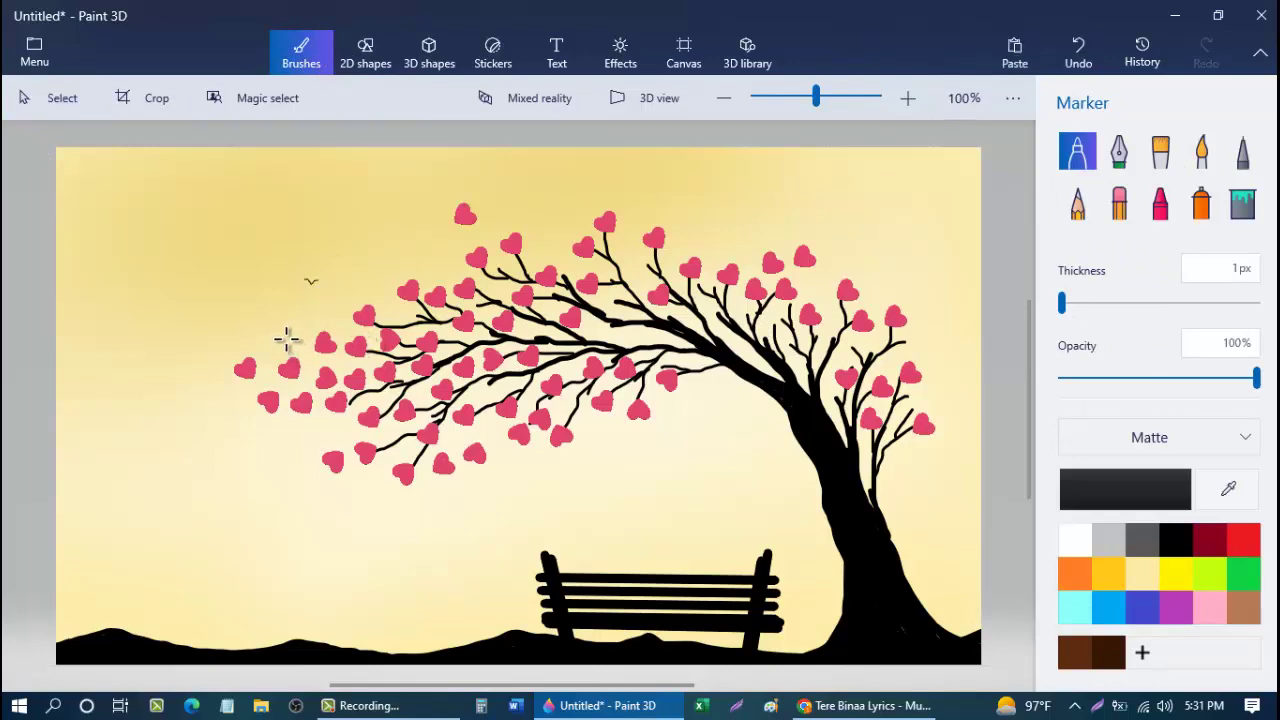
{"action": "left_click_drag", "start_coordinate": [233, 405], "coordinate": [236, 405]}
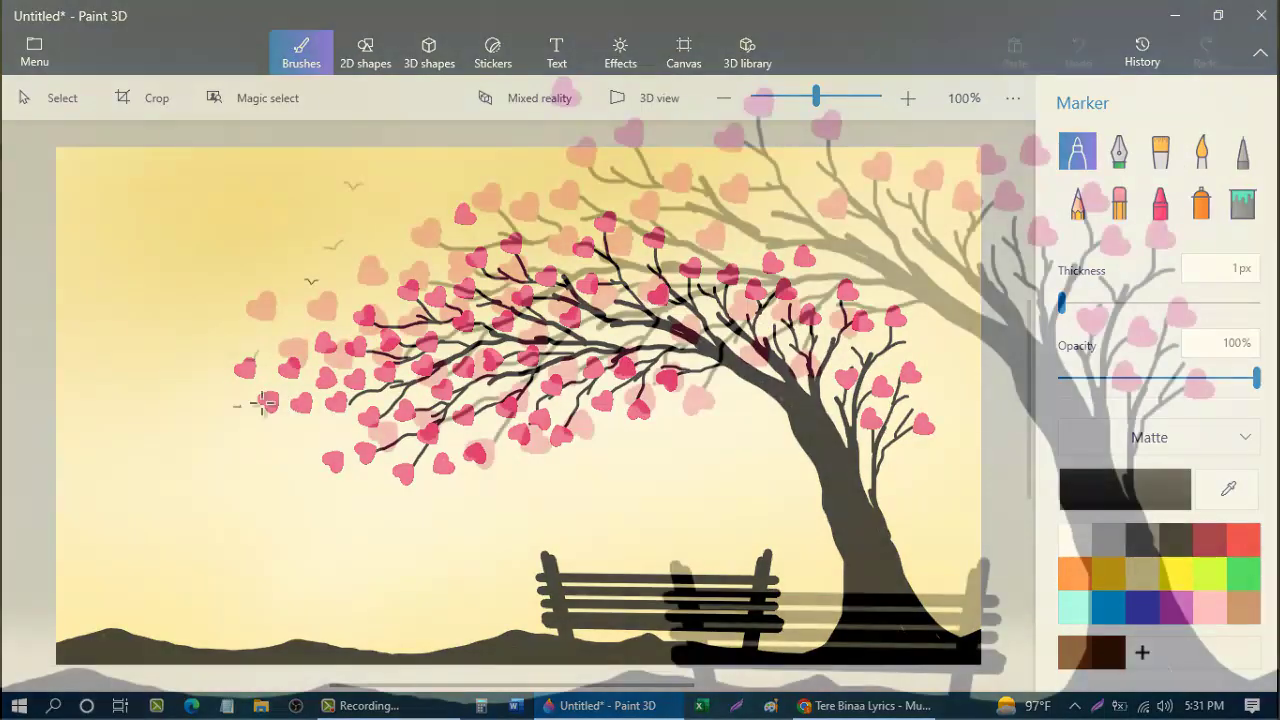